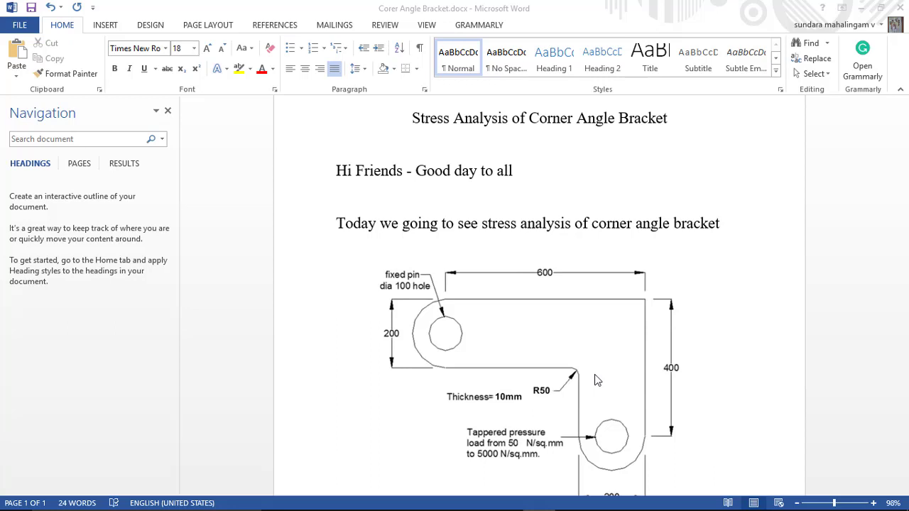
Step: Review the corner angle bracket drawing and launch the Mechanical APDL Product Launcher 2019 R3
{"action": "scroll", "coordinate": [597, 381], "scroll_direction": "down", "scroll_amount": 2}
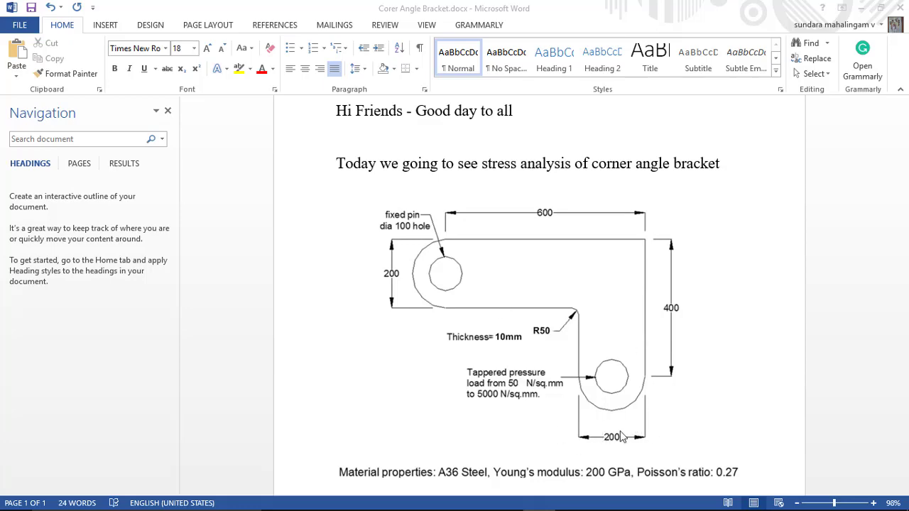
{"action": "mouse_move", "coordinate": [474, 506]}
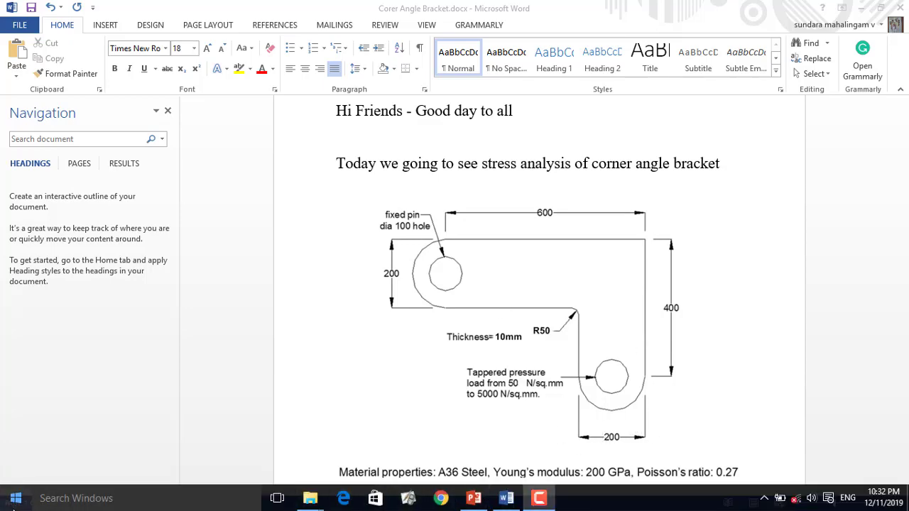
{"action": "left_click", "coordinate": [16, 499]}
{"action": "left_click", "coordinate": [43, 471]}
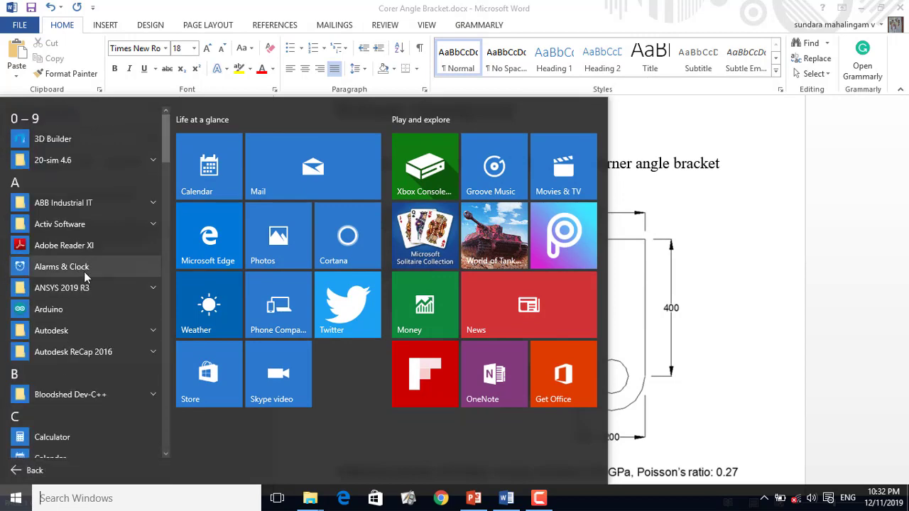
{"action": "left_click", "coordinate": [89, 281]}
{"action": "scroll", "coordinate": [111, 399], "scroll_direction": "down", "scroll_amount": 6}
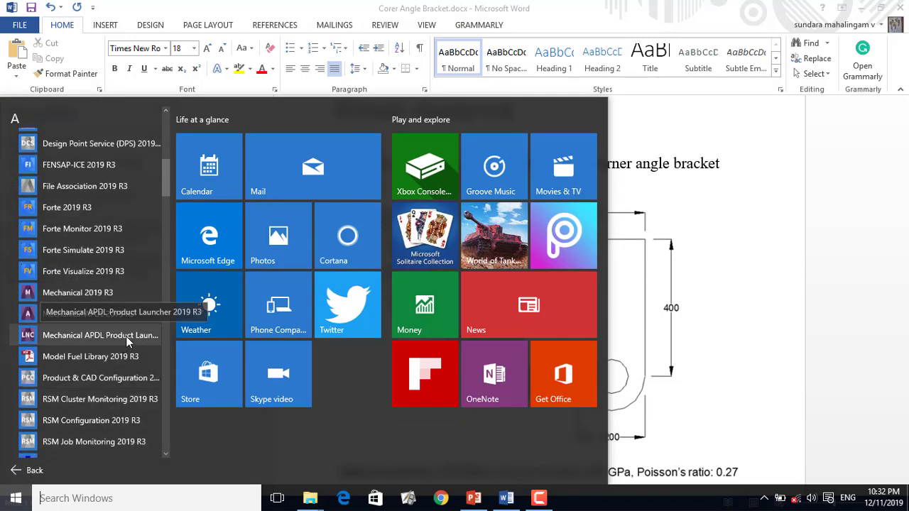
{"action": "left_click", "coordinate": [126, 336]}
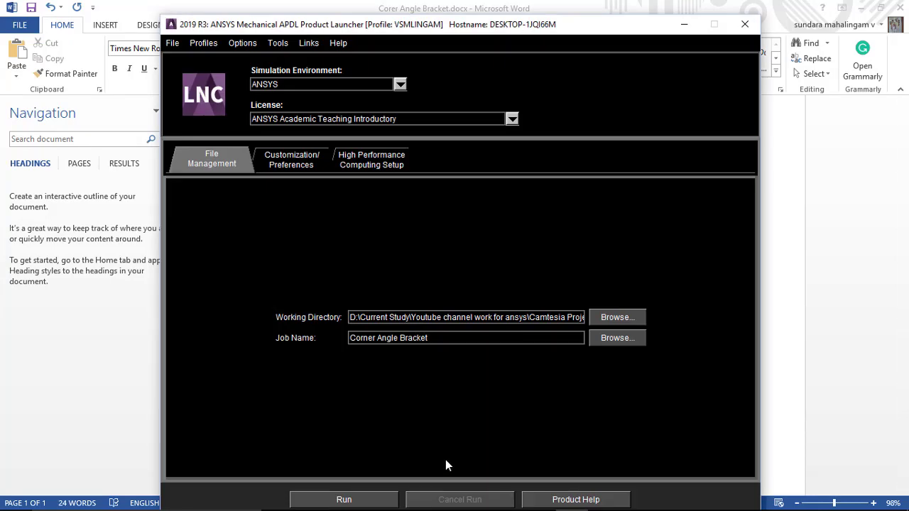
Step: Set the working directory to the Ansys File folder inside Corner Angle Bracket's Pracice File folder and run ANSYS in a maximized window
{"action": "left_click", "coordinate": [622, 322]}
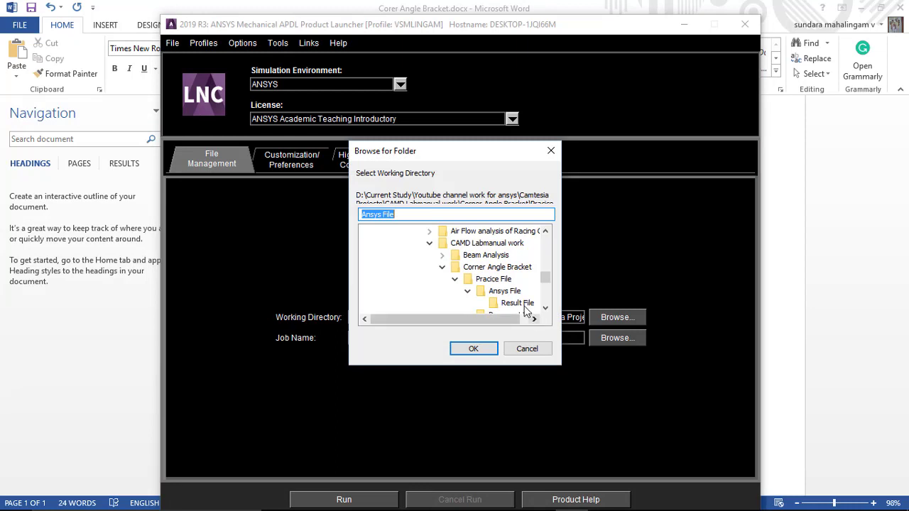
{"action": "left_click", "coordinate": [506, 292]}
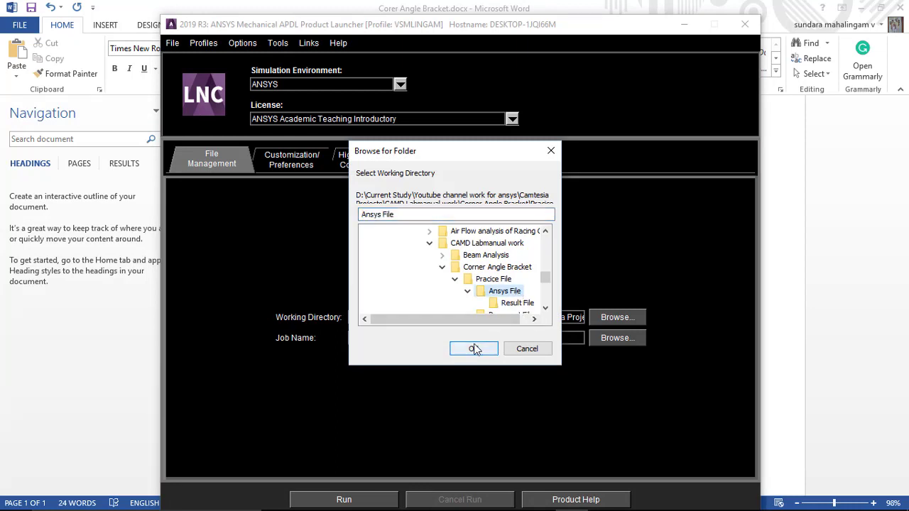
{"action": "left_click", "coordinate": [474, 348]}
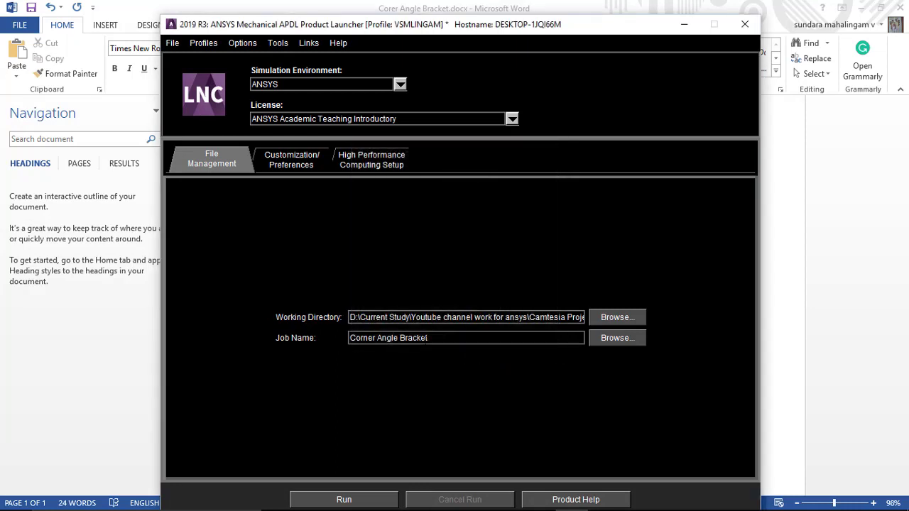
{"action": "left_click", "coordinate": [366, 502]}
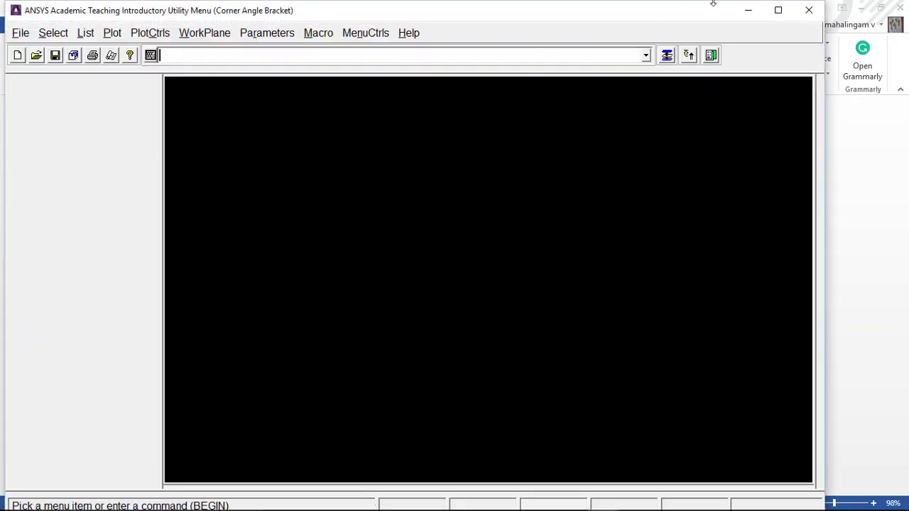
{"action": "left_click", "coordinate": [779, 10]}
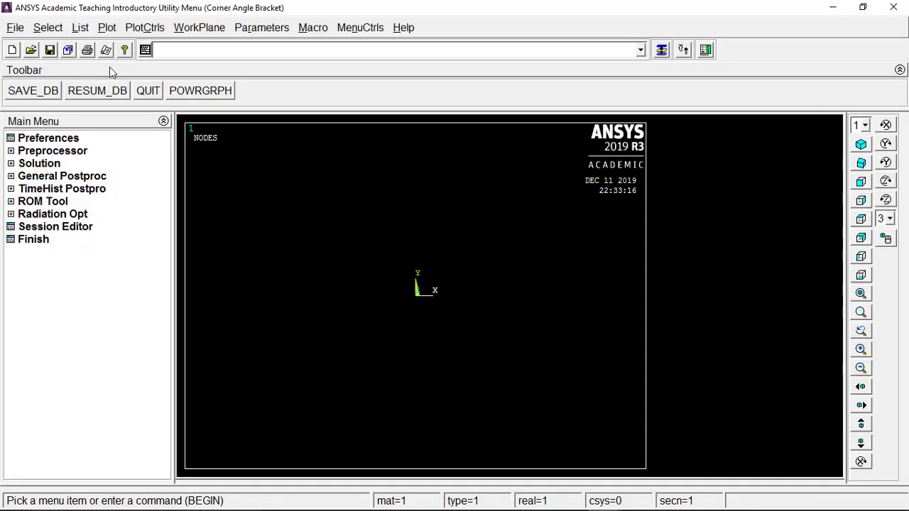
Step: Change the analysis title to "Corner Angle Bracket"
{"action": "left_click", "coordinate": [15, 28]}
{"action": "left_click", "coordinate": [47, 93]}
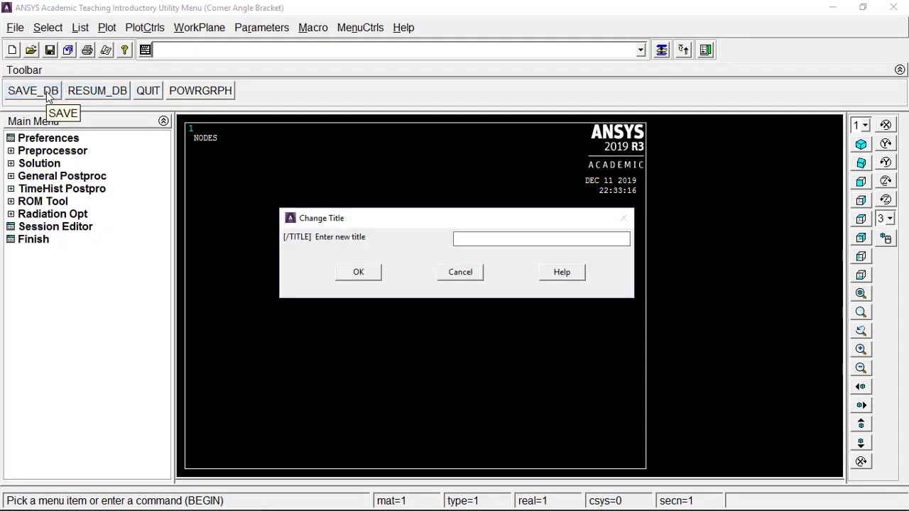
{"action": "type", "text": "Corner Angle Bracket"}
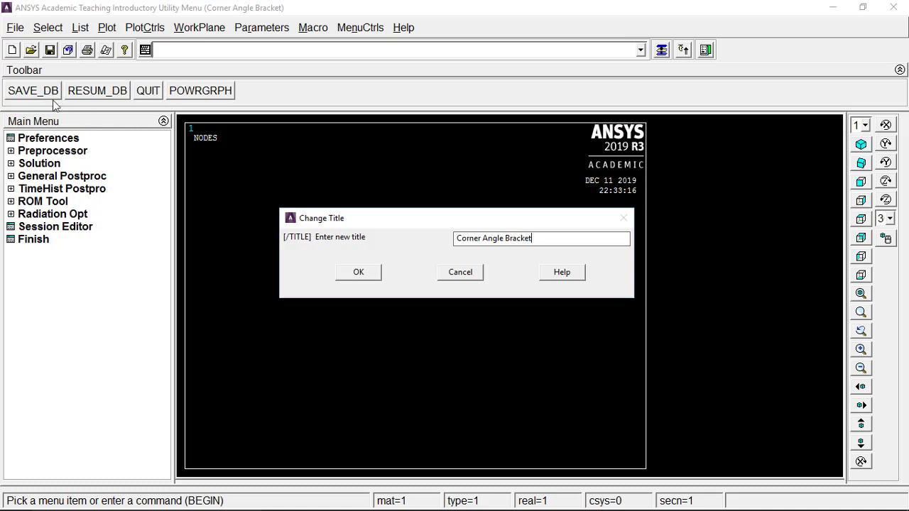
{"action": "left_click", "coordinate": [359, 274]}
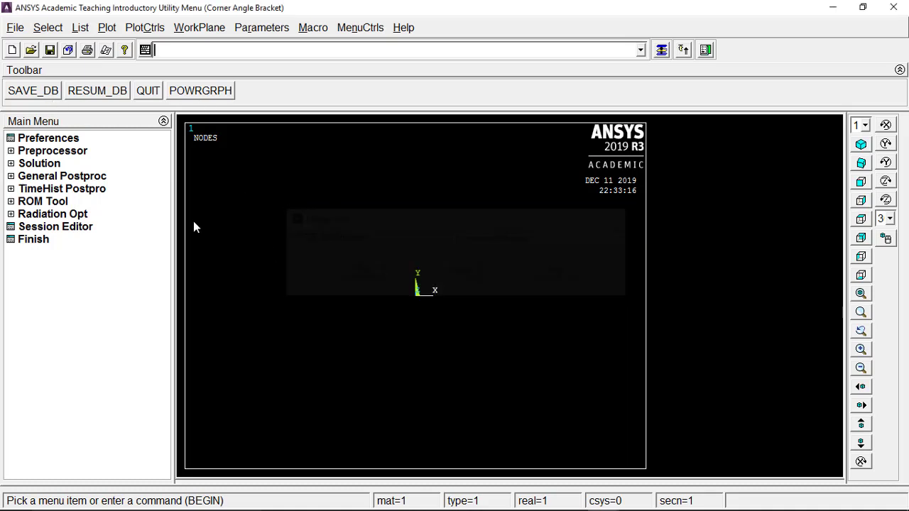
Step: Restrict the interface preferences to the Structural discipline with the h-Method
{"action": "left_click", "coordinate": [43, 138]}
{"action": "left_click", "coordinate": [465, 162]}
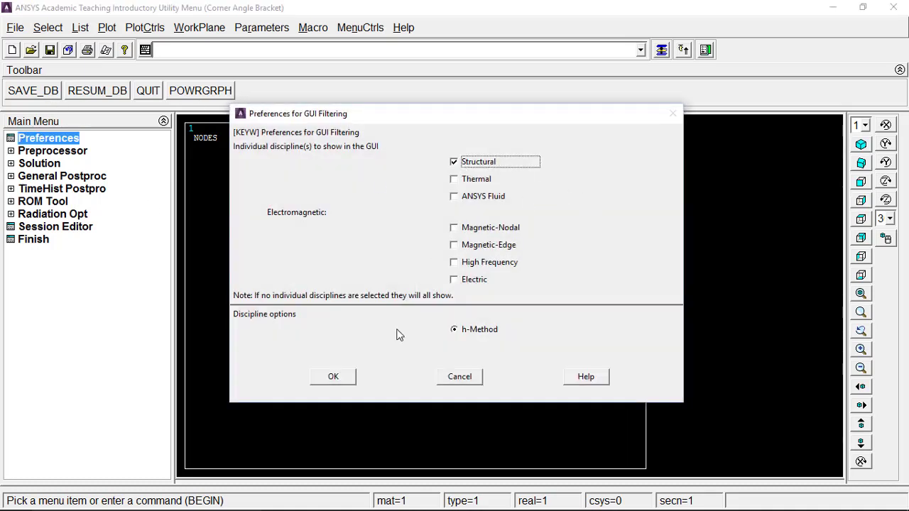
{"action": "left_click", "coordinate": [333, 377]}
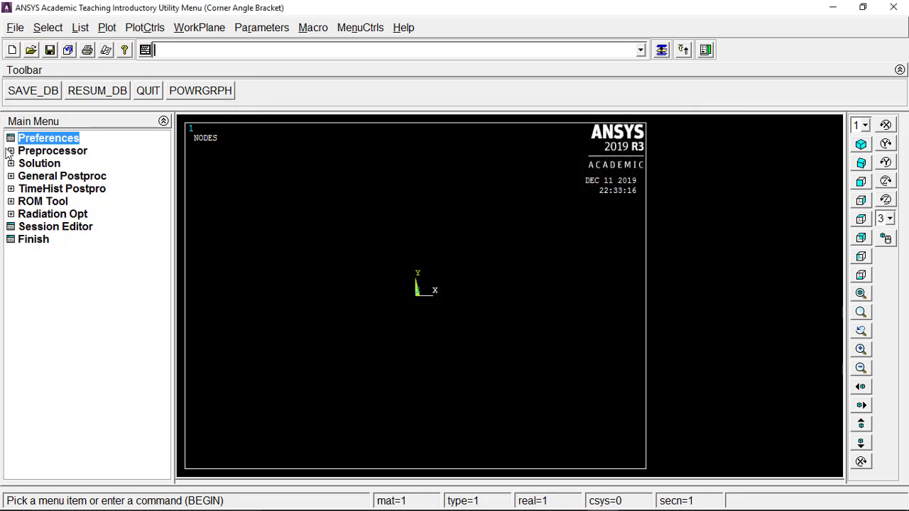
Step: Add a structural Solid 8 node 183 element as type 1, checking the bracket drawing in Word and PowerPoint before choosing
{"action": "left_click", "coordinate": [10, 150]}
{"action": "left_click", "coordinate": [24, 163]}
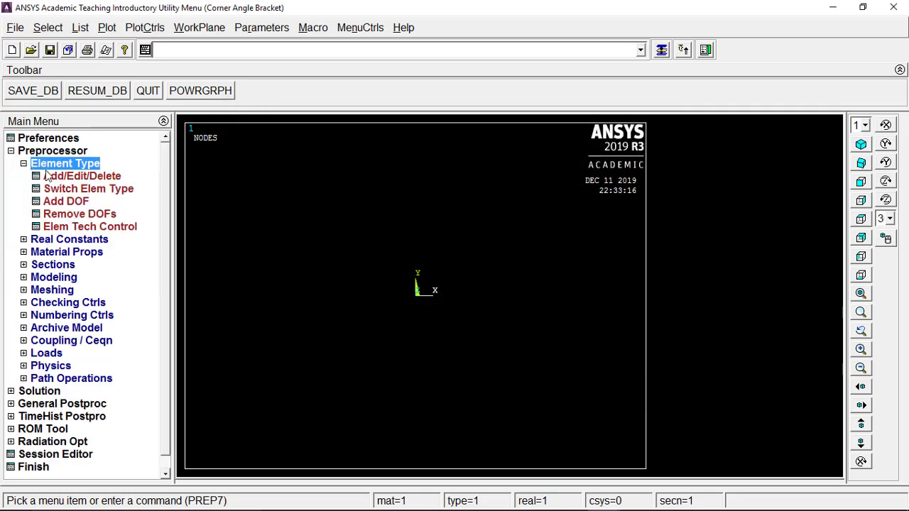
{"action": "left_click", "coordinate": [47, 176]}
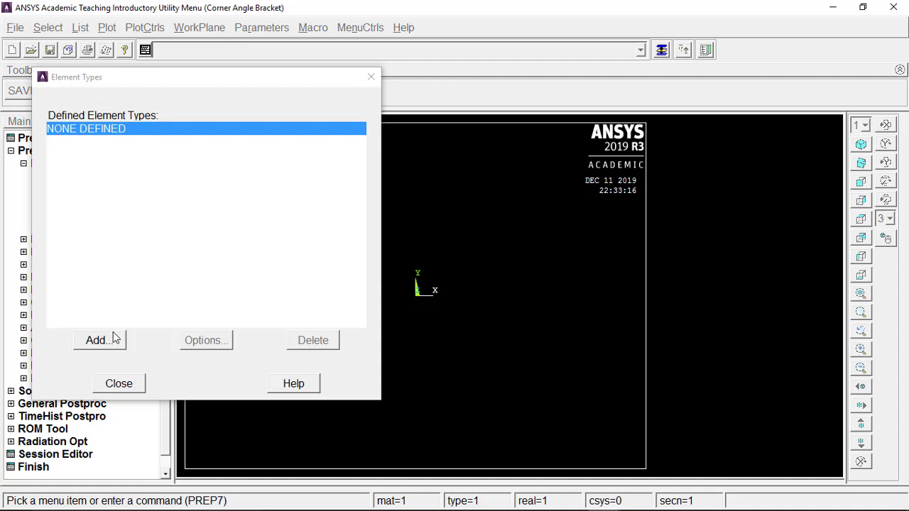
{"action": "left_click", "coordinate": [99, 341]}
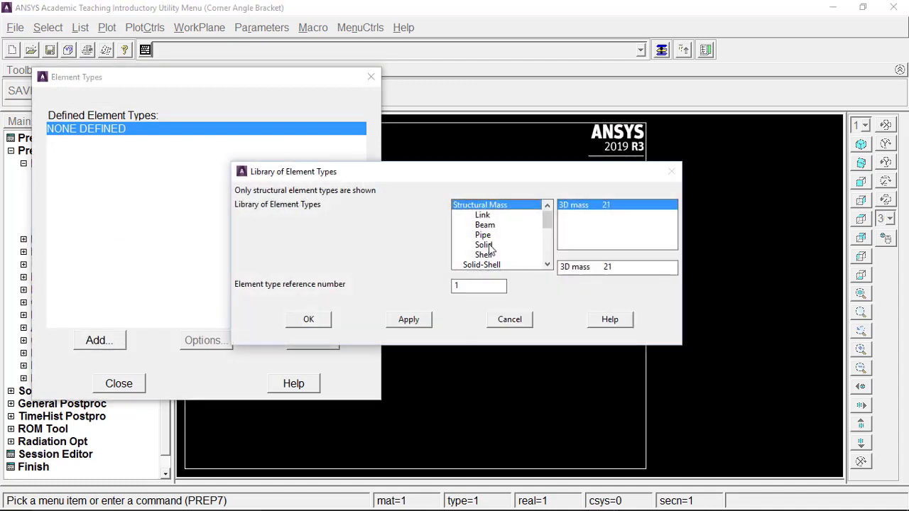
{"action": "left_click", "coordinate": [485, 245]}
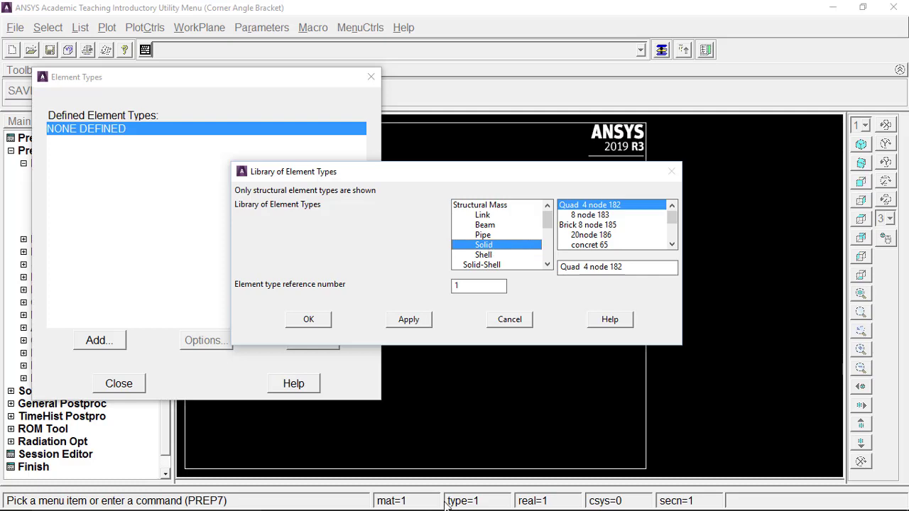
{"action": "left_click", "coordinate": [506, 498]}
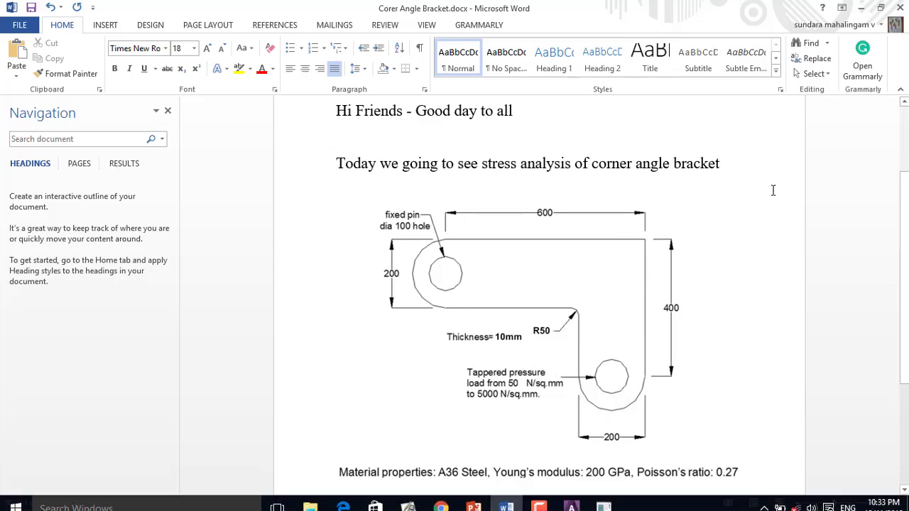
{"action": "left_click", "coordinate": [474, 498]}
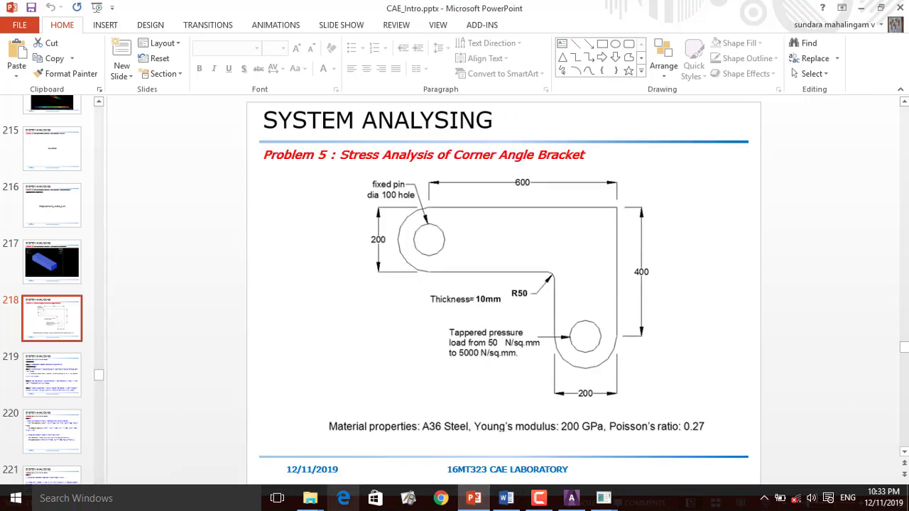
{"action": "left_click", "coordinate": [474, 498]}
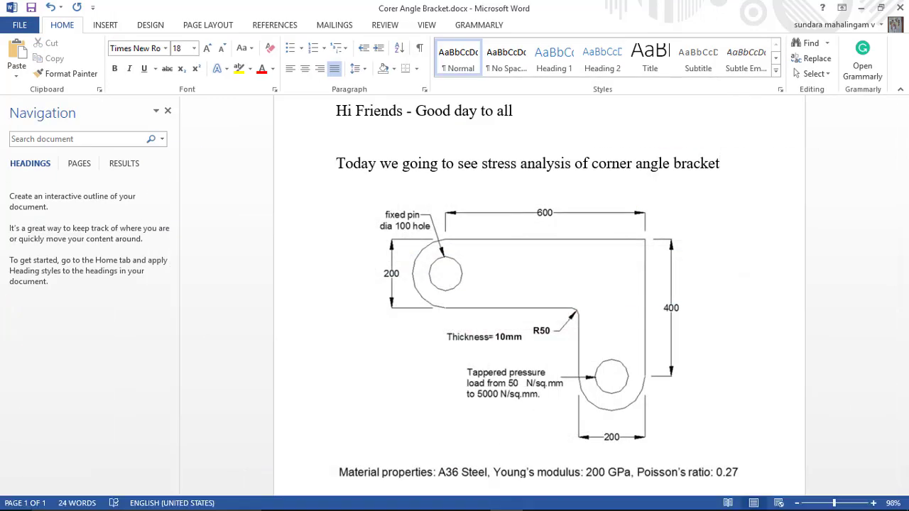
{"action": "left_click", "coordinate": [571, 508]}
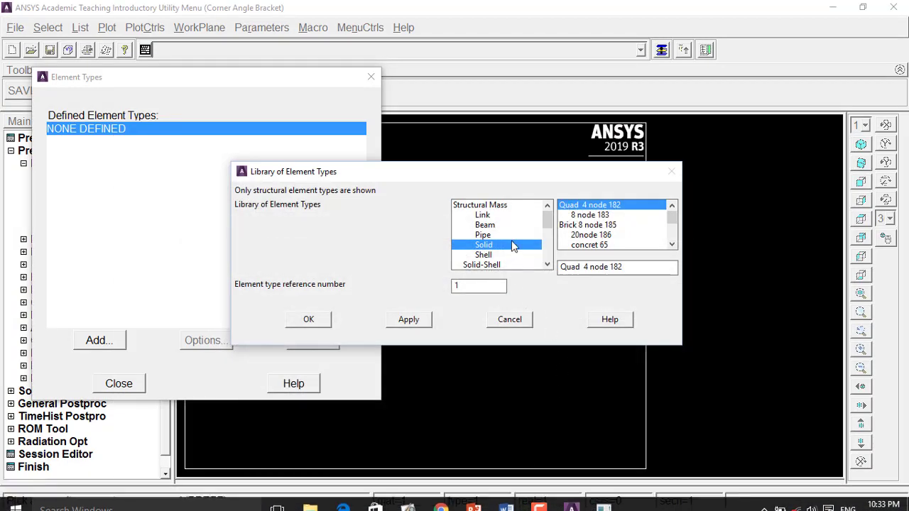
{"action": "left_click", "coordinate": [601, 216]}
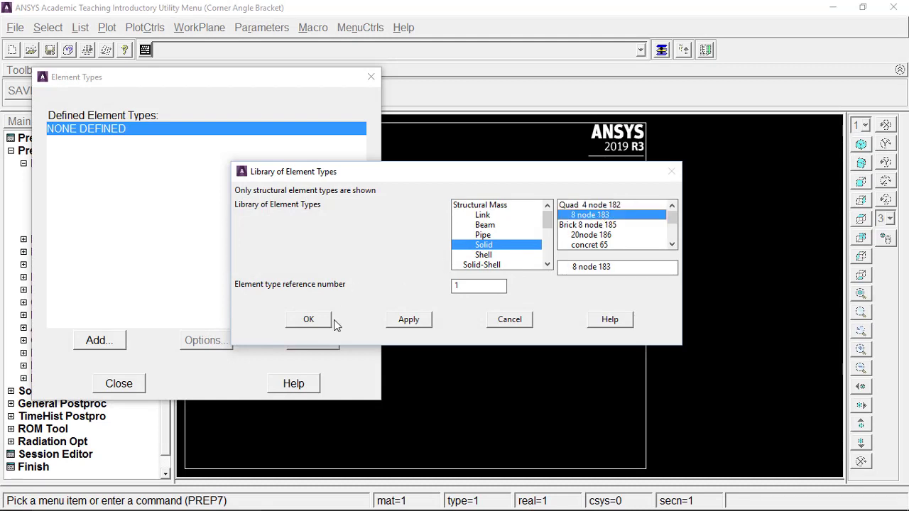
{"action": "left_click", "coordinate": [309, 319]}
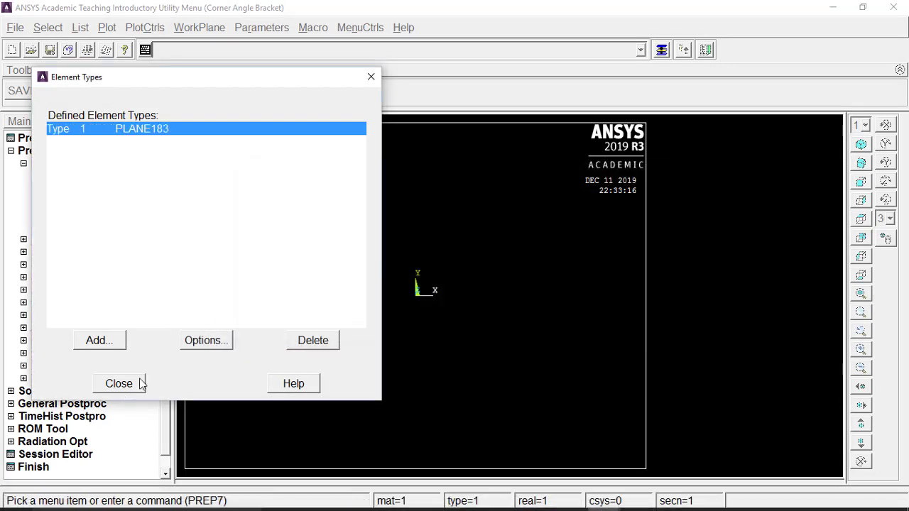
Step: Set the PLANE183 element behavior to plane stress with thickness (Plane strs w/thk) and close the element type definition
{"action": "left_click", "coordinate": [214, 342]}
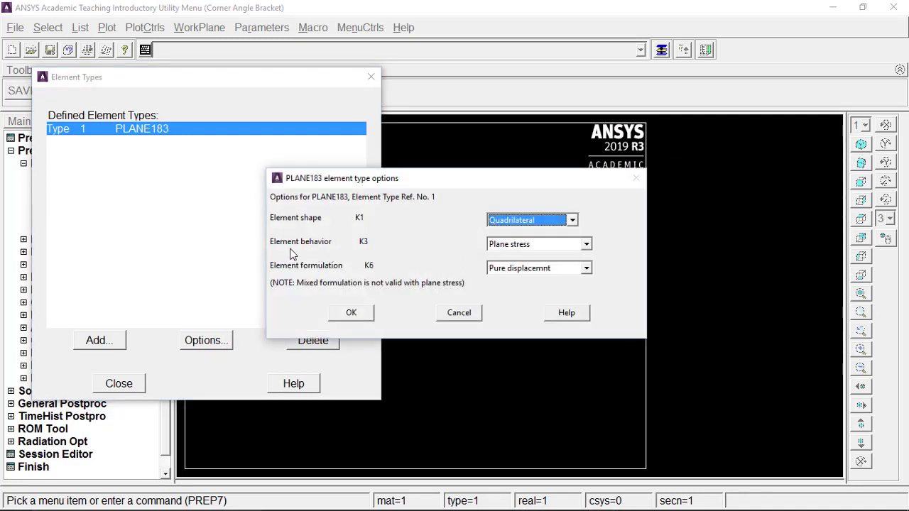
{"action": "left_click", "coordinate": [587, 245]}
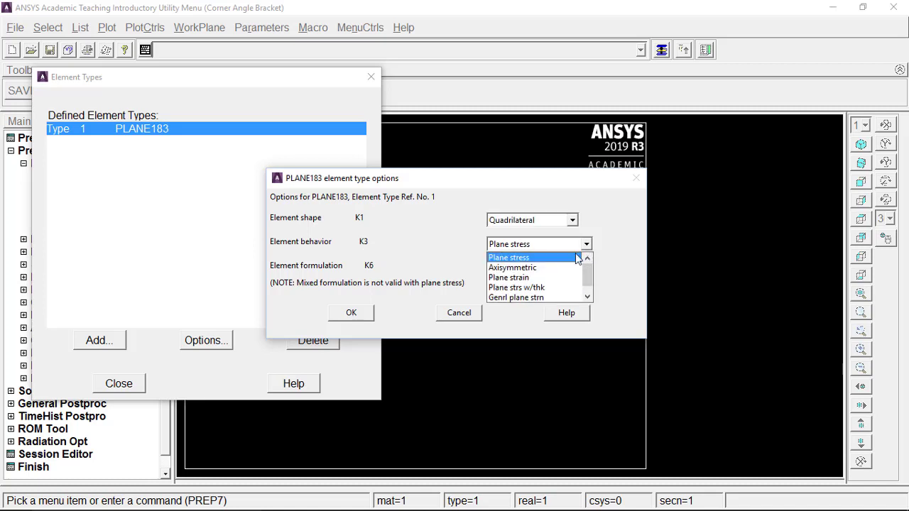
{"action": "left_click", "coordinate": [533, 288]}
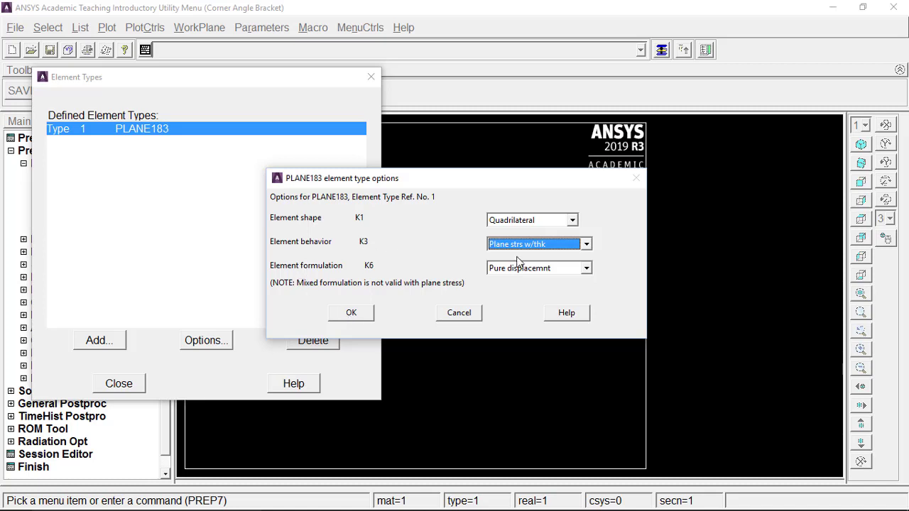
{"action": "left_click", "coordinate": [362, 314]}
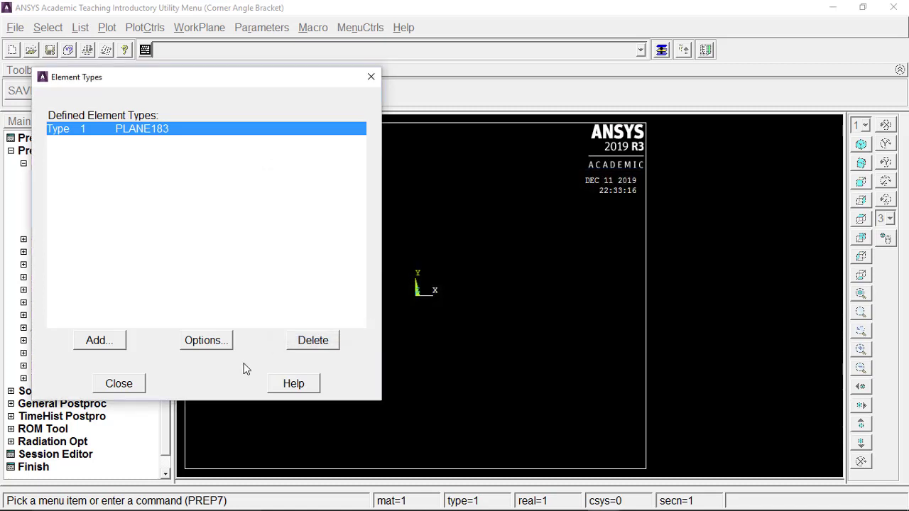
{"action": "left_click", "coordinate": [117, 384]}
{"action": "left_click", "coordinate": [90, 164]}
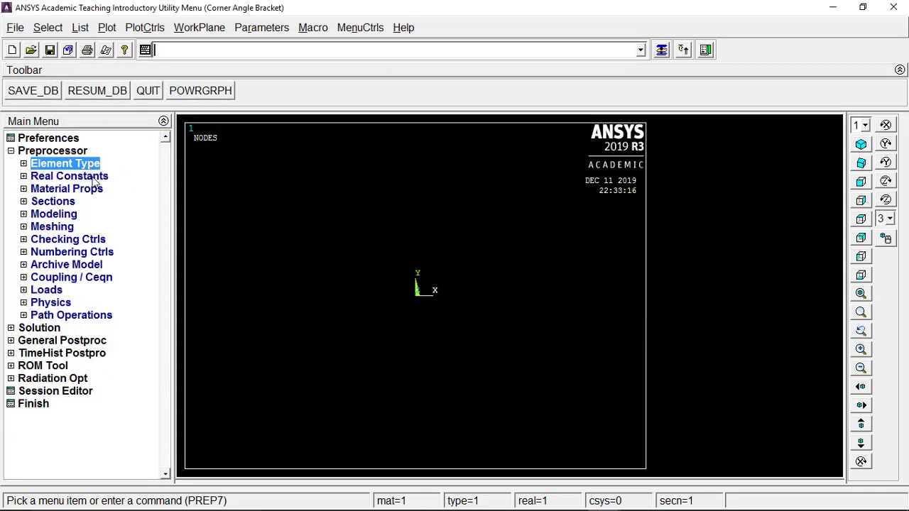
Step: Add real constant set 1 for PLANE183 with a thickness of 10
{"action": "left_click", "coordinate": [92, 177]}
{"action": "left_click", "coordinate": [100, 189]}
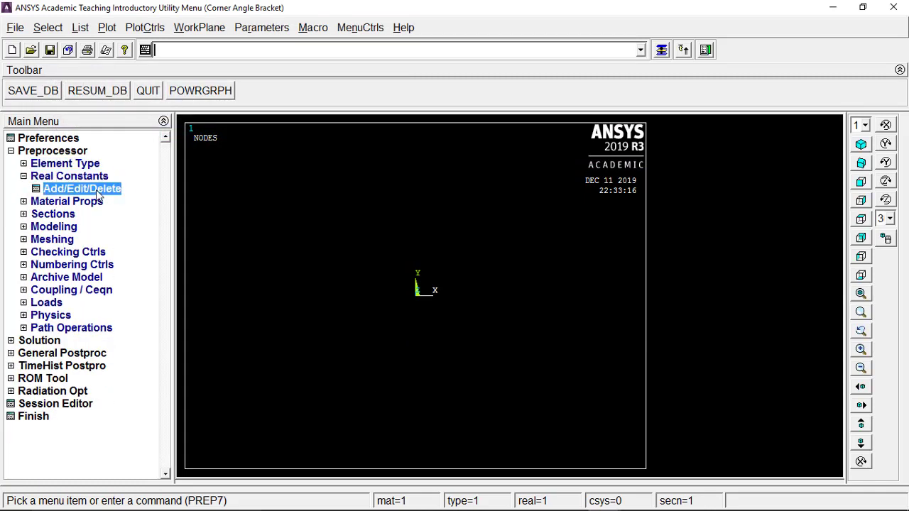
{"action": "left_click", "coordinate": [80, 294]}
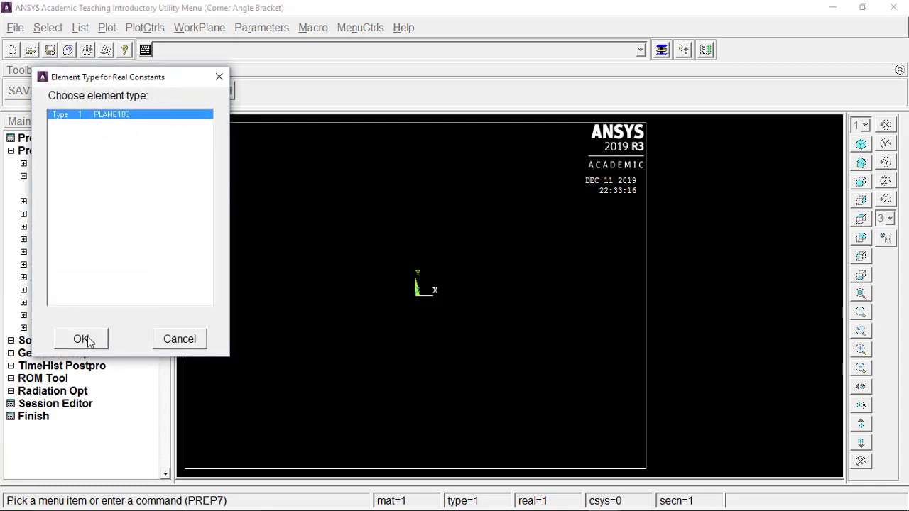
{"action": "left_click", "coordinate": [82, 339]}
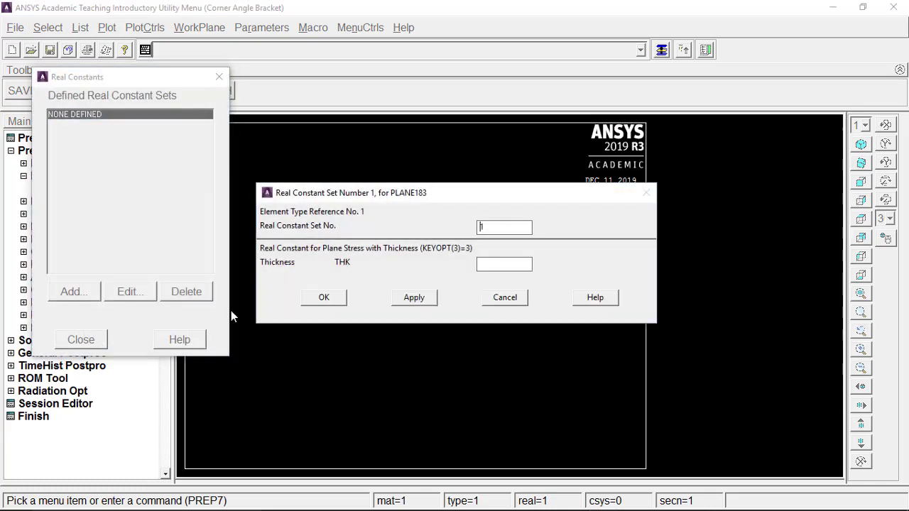
{"action": "left_click", "coordinate": [516, 267]}
{"action": "type", "text": "10"}
{"action": "left_click", "coordinate": [323, 298]}
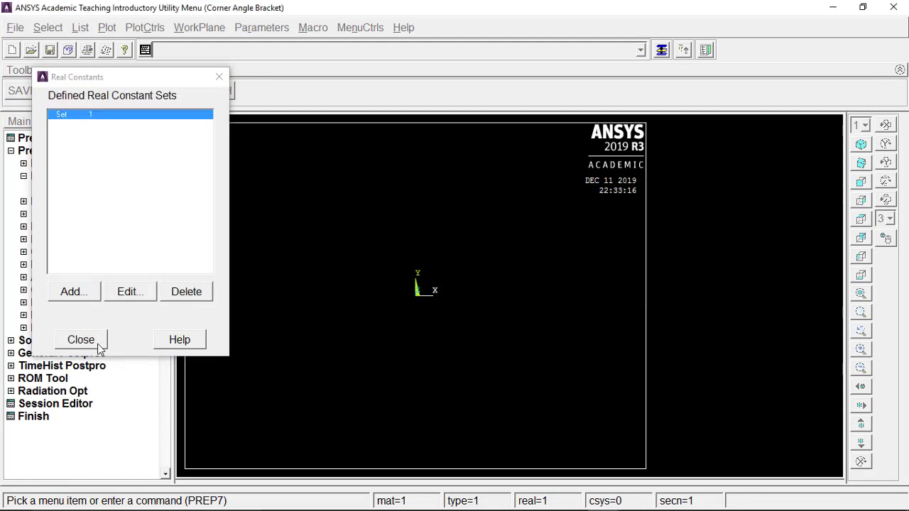
{"action": "left_click", "coordinate": [100, 347]}
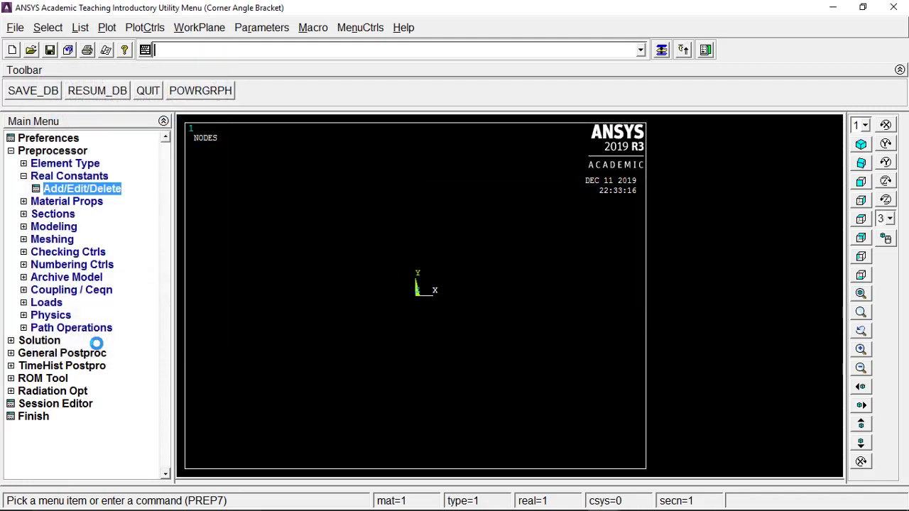
Step: Check the material properties given below the bracket drawing in Word, and return to ANSYS
{"action": "left_click", "coordinate": [69, 176]}
{"action": "left_click", "coordinate": [67, 189]}
{"action": "mouse_move", "coordinate": [544, 501]}
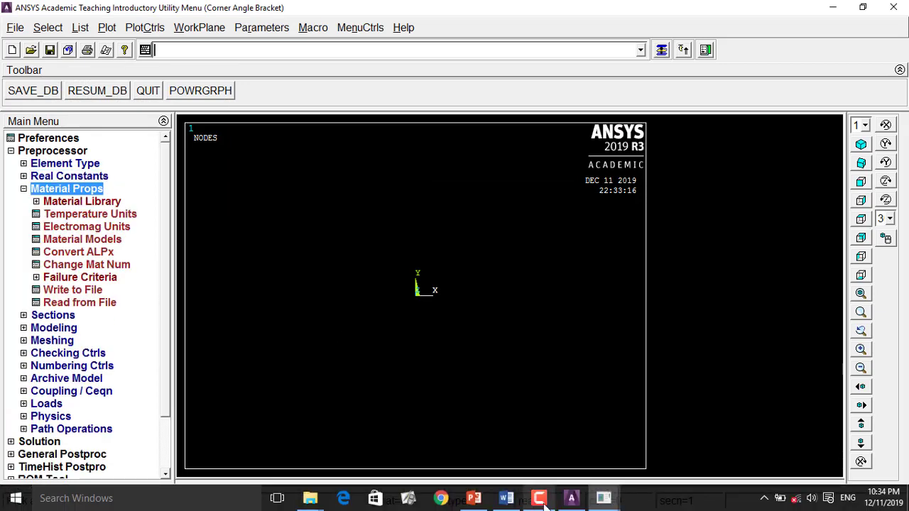
{"action": "left_click", "coordinate": [506, 499]}
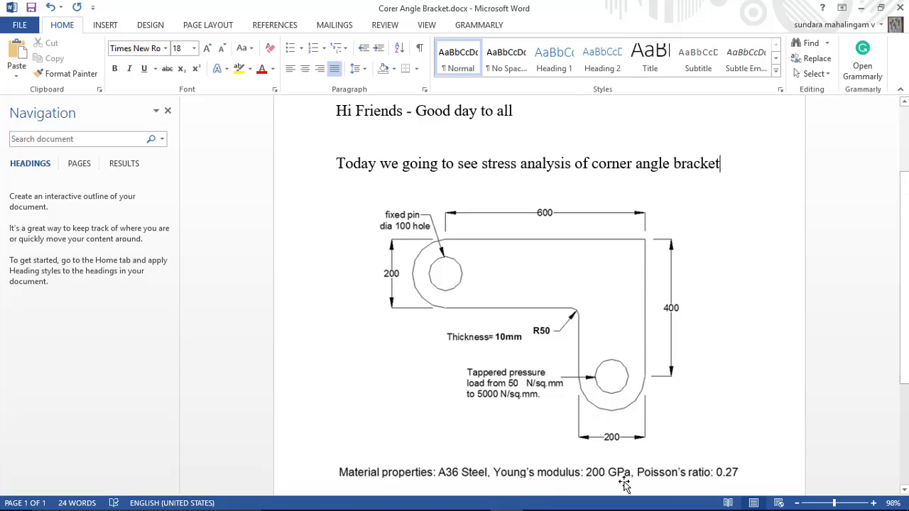
{"action": "mouse_move", "coordinate": [710, 508]}
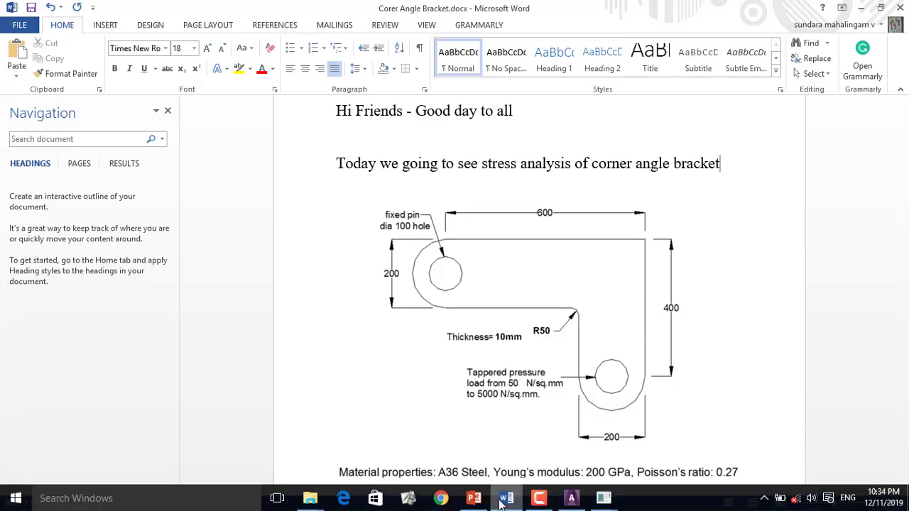
{"action": "left_click", "coordinate": [571, 498]}
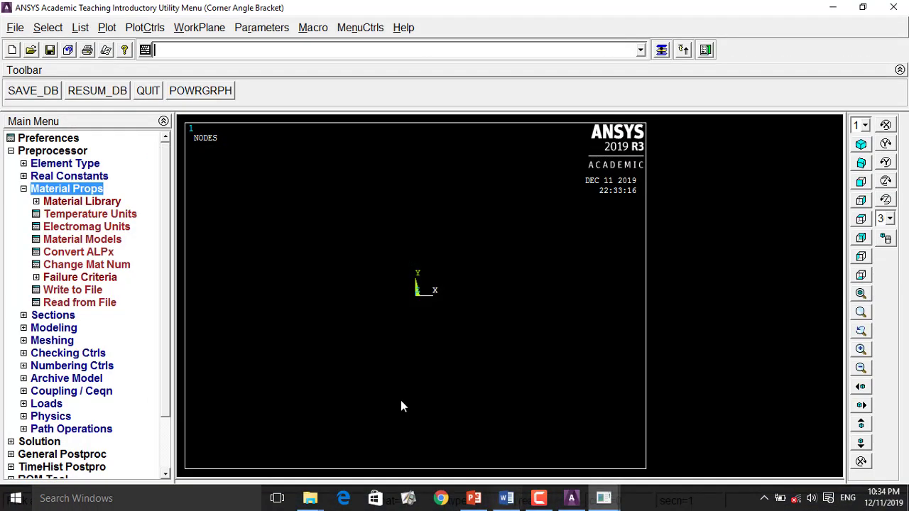
Step: Define material model 1 as structural linear elastic isotropic with EX 2e5 and PRXY 0.27
{"action": "left_click", "coordinate": [80, 240]}
{"action": "double_click", "coordinate": [483, 227]}
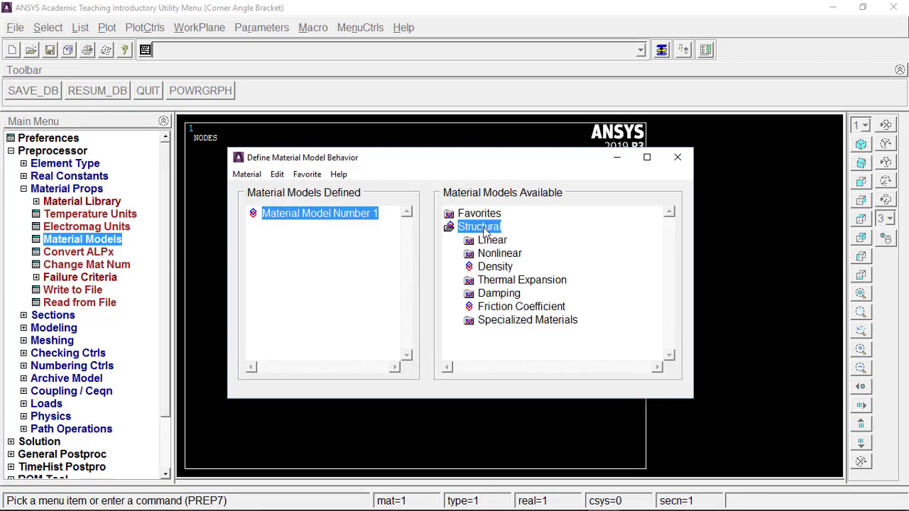
{"action": "double_click", "coordinate": [494, 242]}
{"action": "double_click", "coordinate": [518, 254]}
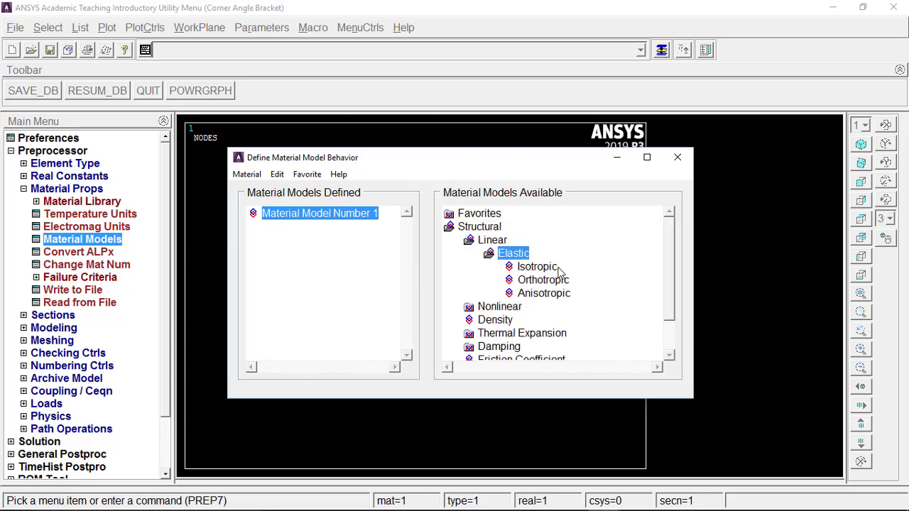
{"action": "double_click", "coordinate": [540, 268]}
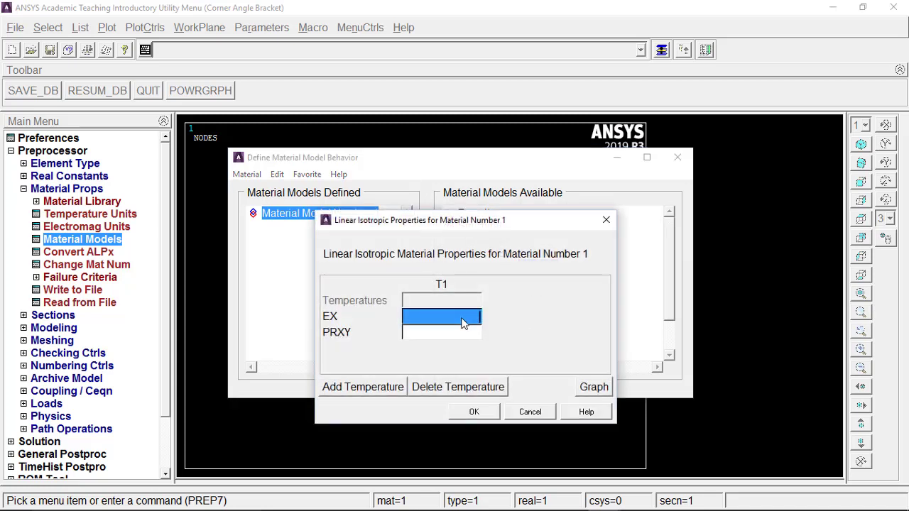
{"action": "type", "text": "2e5"}
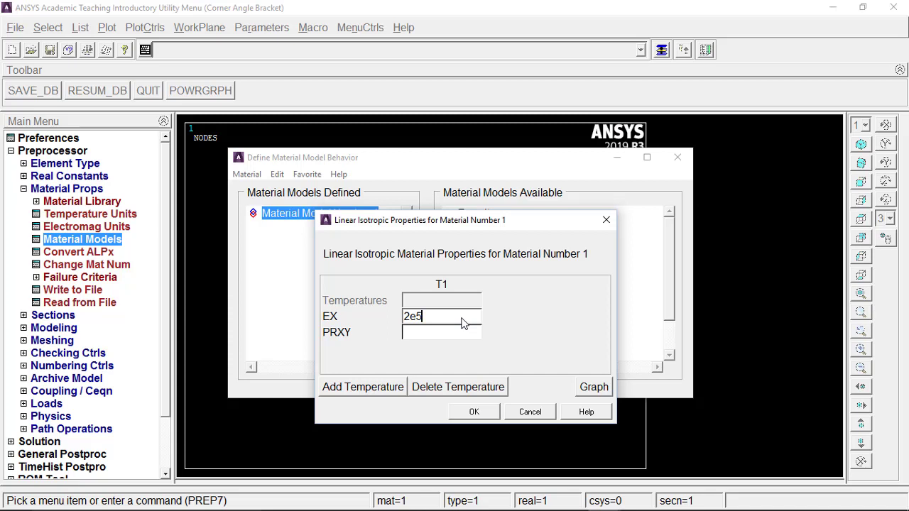
{"action": "left_click", "coordinate": [443, 335]}
{"action": "type", "text": "0"}
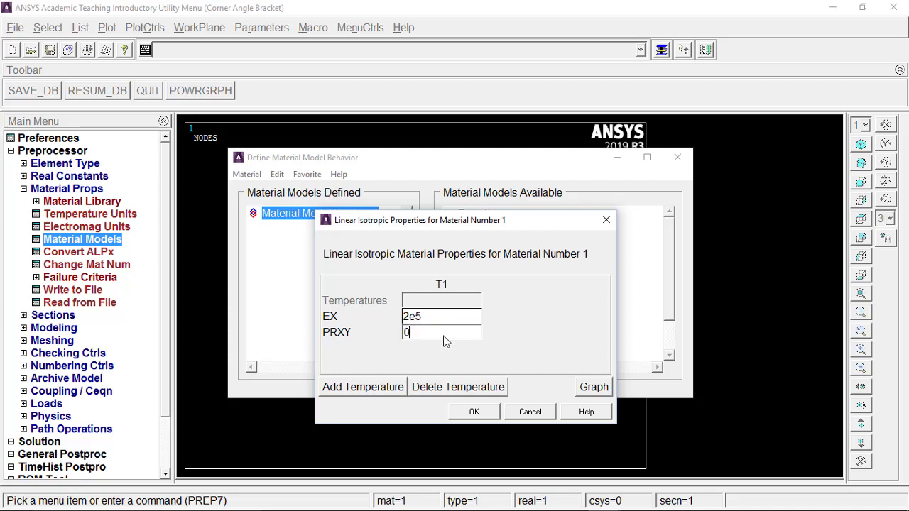
{"action": "type", "text": ".27"}
{"action": "left_click", "coordinate": [474, 412]}
{"action": "left_click", "coordinate": [678, 157]}
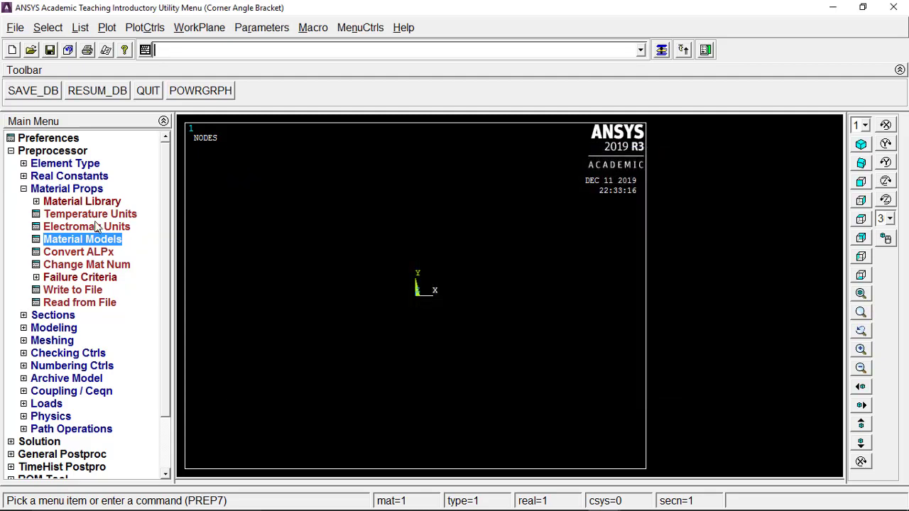
{"action": "left_click", "coordinate": [86, 189]}
Step: Create a rectangle by dimensions with X from 0 to 600 and Y from 0 to 400, checking the bracket drawing in Word
{"action": "left_click", "coordinate": [61, 204]}
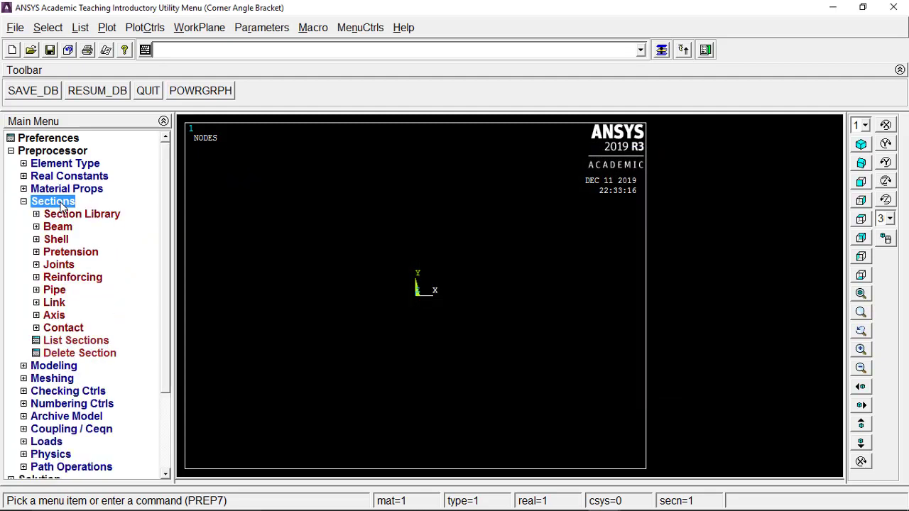
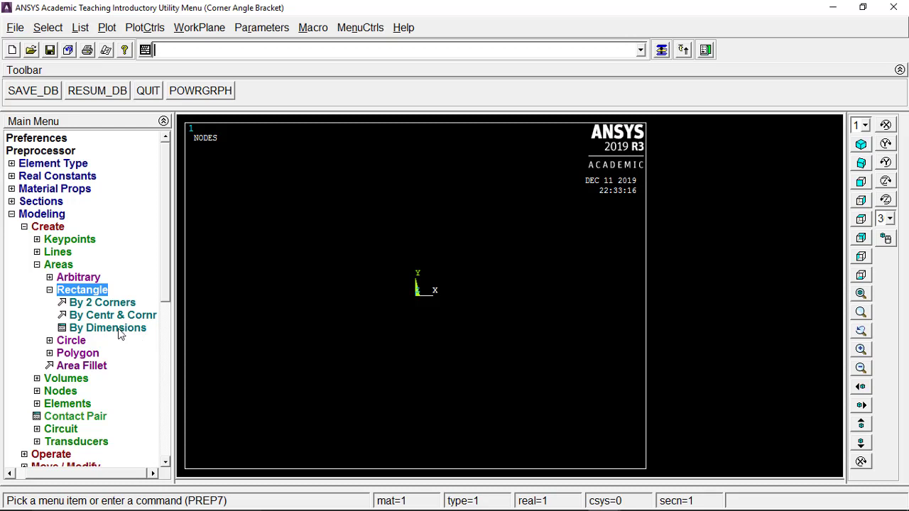
{"action": "double_click", "coordinate": [119, 331]}
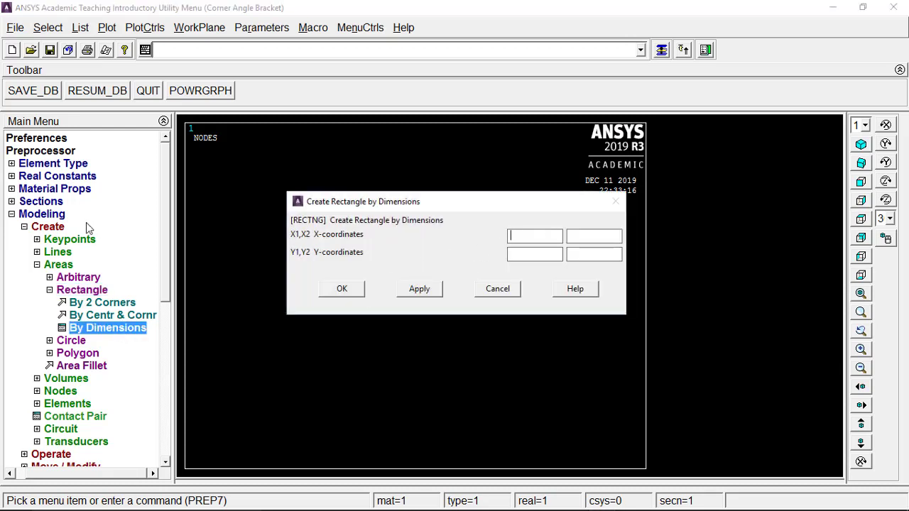
{"action": "left_click", "coordinate": [506, 498]}
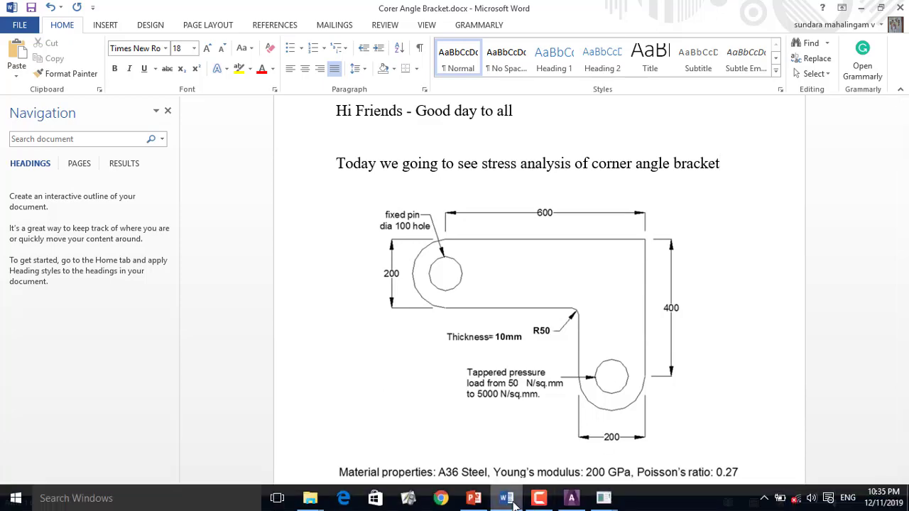
{"action": "left_click", "coordinate": [507, 498]}
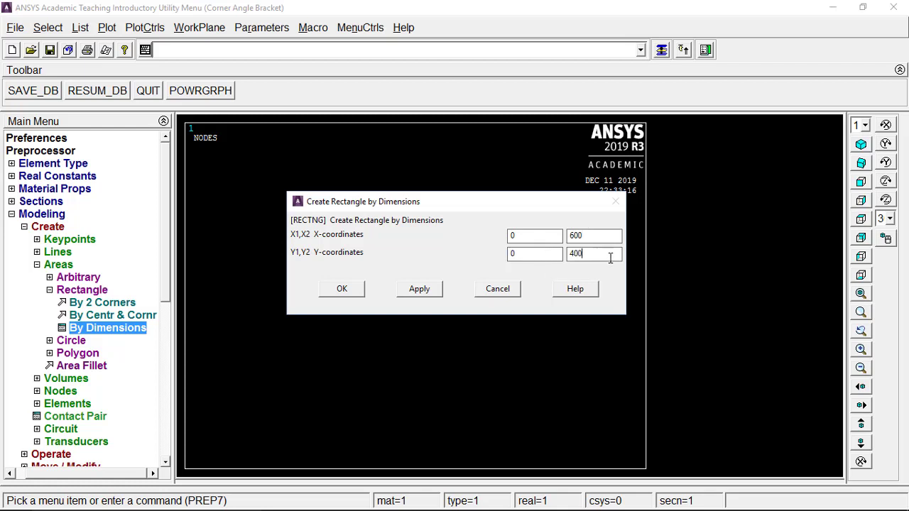
{"action": "left_click", "coordinate": [432, 289]}
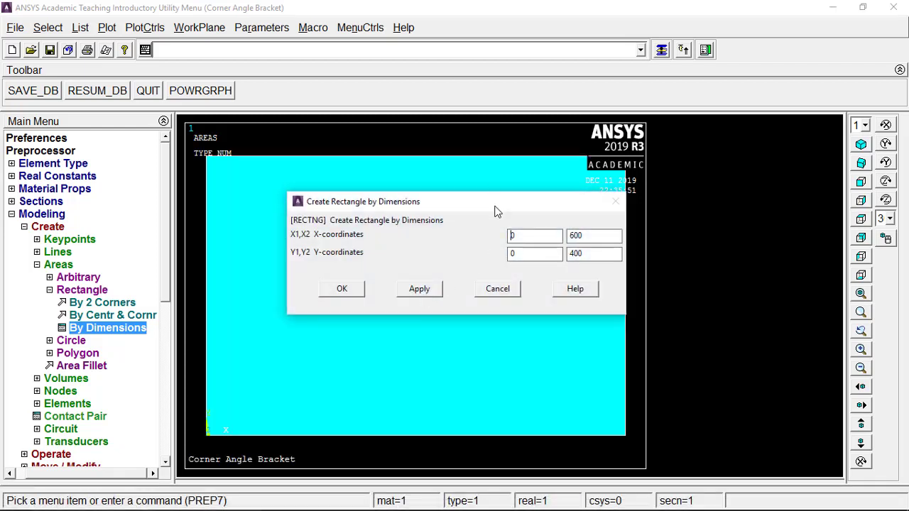
Step: Create a second rectangle by dimensions with X from 0 to 400 and Y from 0 to 200
{"action": "left_click_drag", "start_coordinate": [493, 204], "coordinate": [769, 187]}
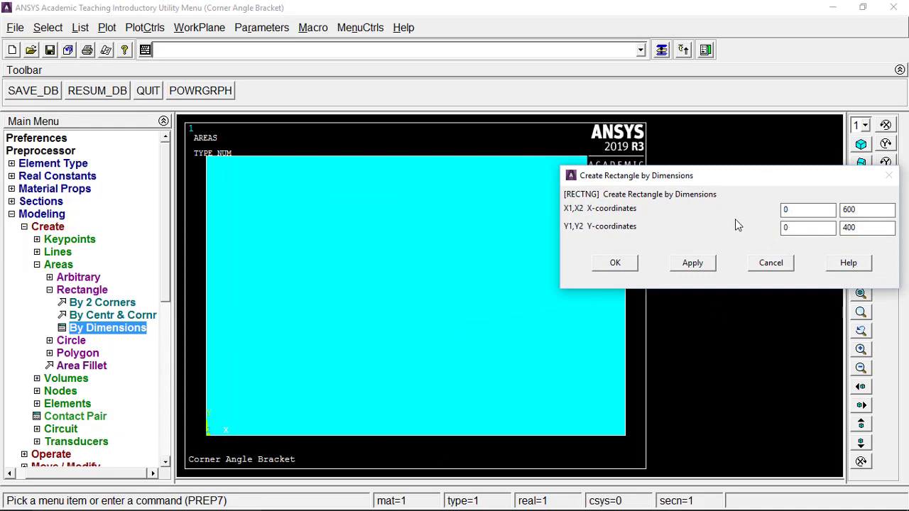
{"action": "left_click_drag", "start_coordinate": [865, 211], "coordinate": [807, 210]}
{"action": "left_click_drag", "start_coordinate": [859, 225], "coordinate": [794, 226]}
{"action": "type", "text": "2"}
{"action": "left_click", "coordinate": [620, 264]}
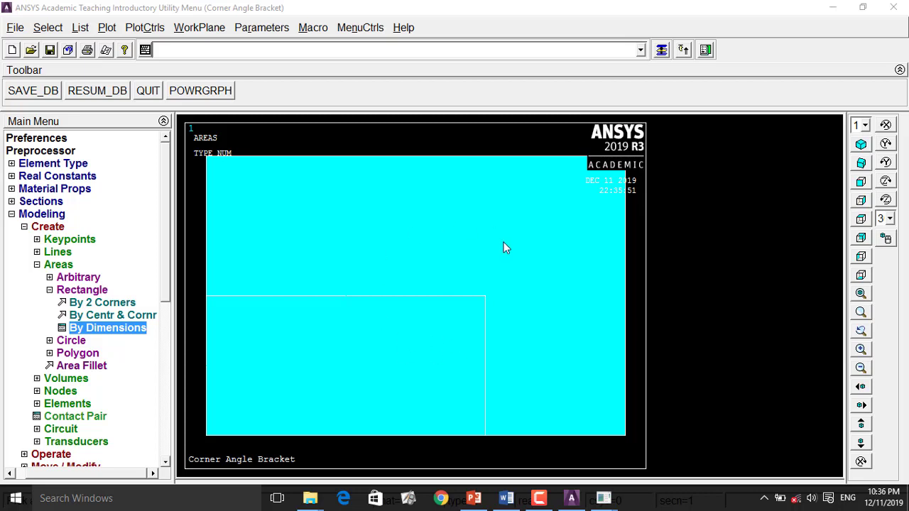
{"action": "left_click", "coordinate": [69, 289]}
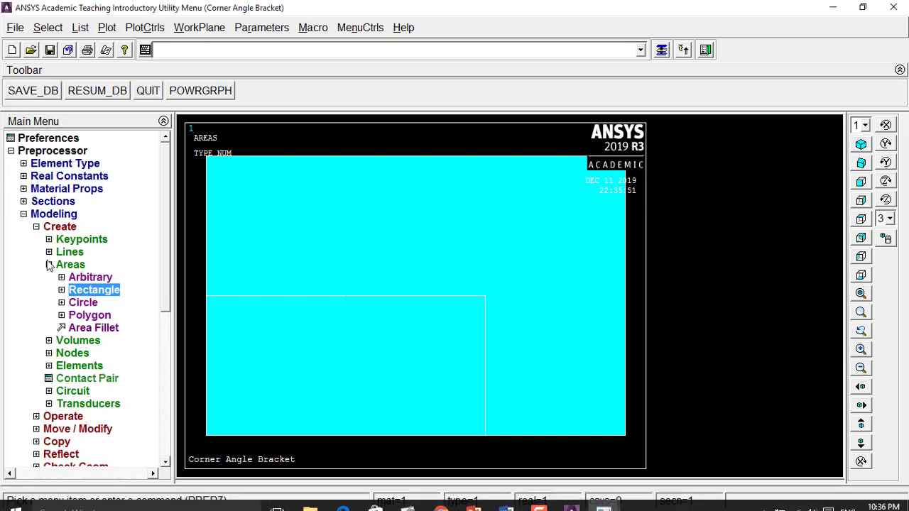
{"action": "left_click", "coordinate": [49, 264]}
{"action": "left_click", "coordinate": [59, 227]}
Step: Subtract the smaller rectangle from the 600 by 400 rectangle with the Boolean Subtract operation on areas
{"action": "left_click", "coordinate": [63, 239]}
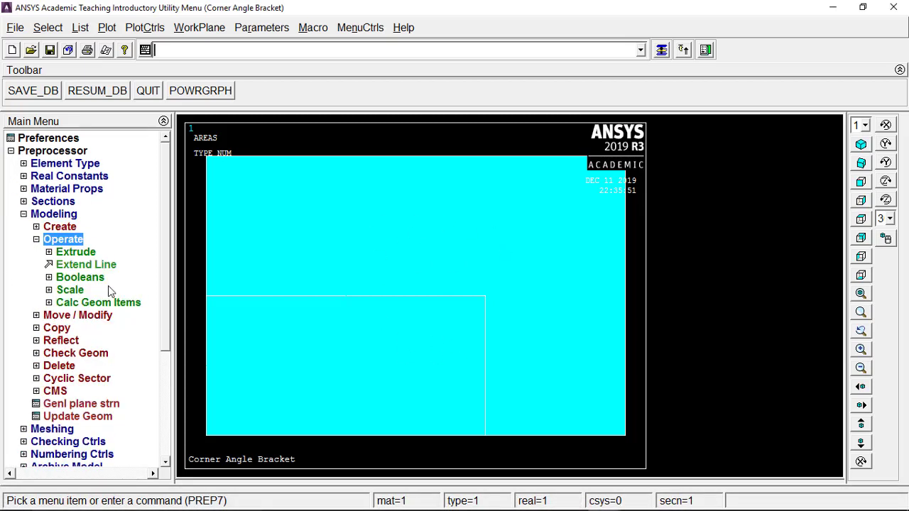
{"action": "left_click", "coordinate": [82, 280]}
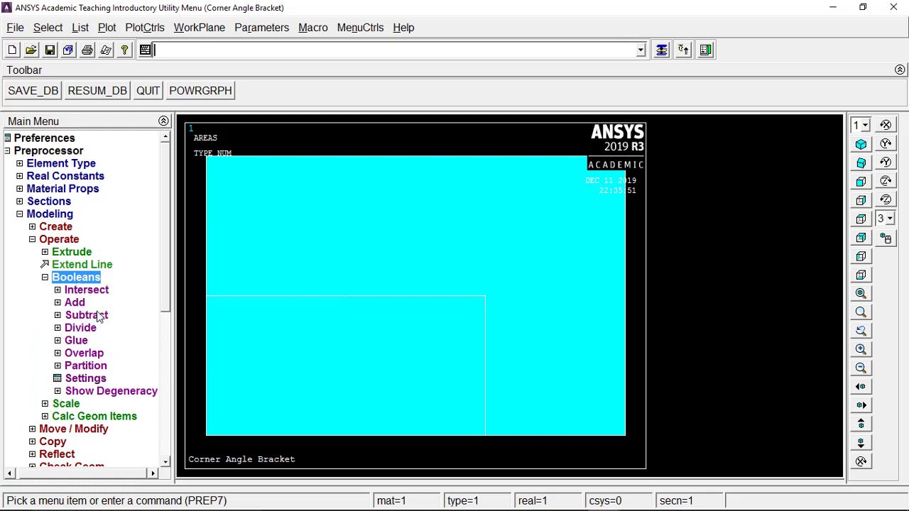
{"action": "left_click", "coordinate": [81, 281]}
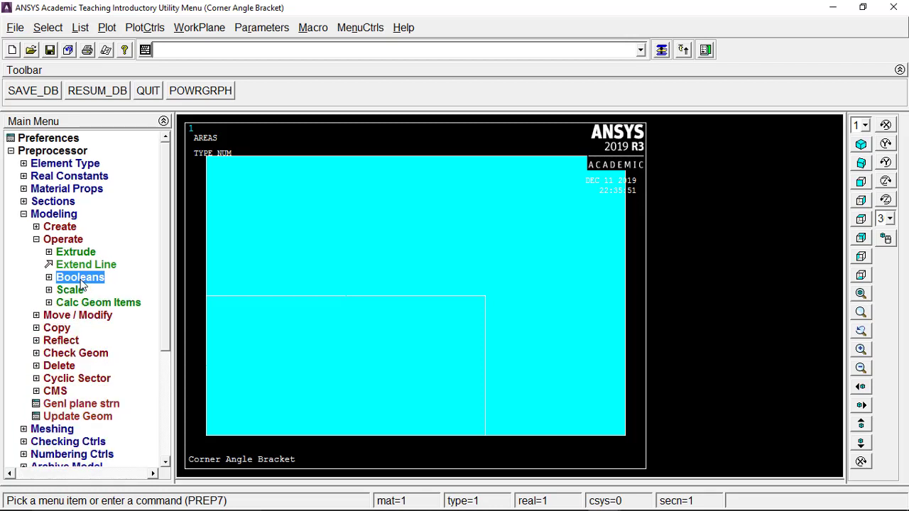
{"action": "left_click", "coordinate": [82, 279]}
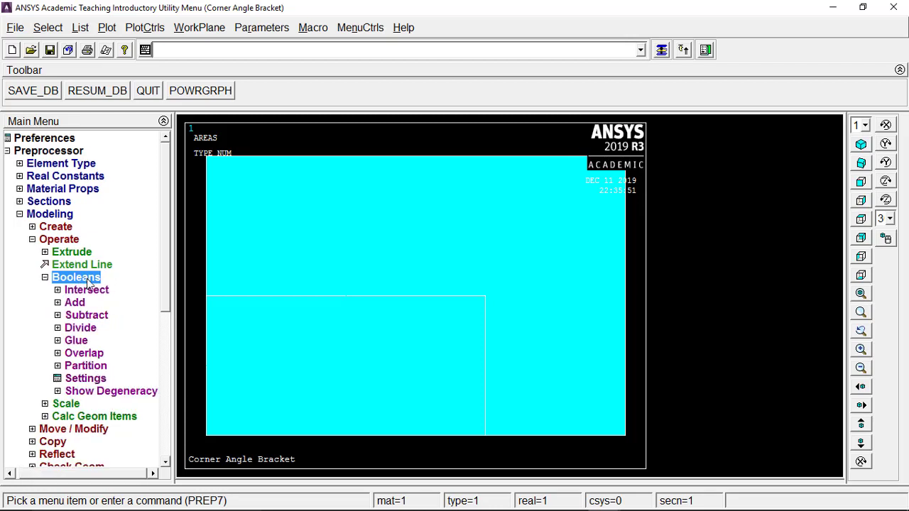
{"action": "left_click", "coordinate": [77, 304]}
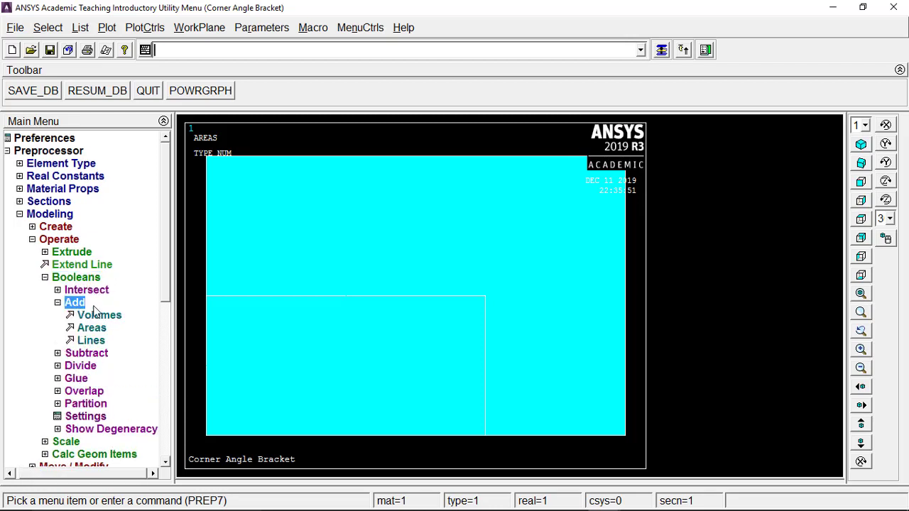
{"action": "left_click", "coordinate": [79, 304]}
{"action": "left_click", "coordinate": [87, 315]}
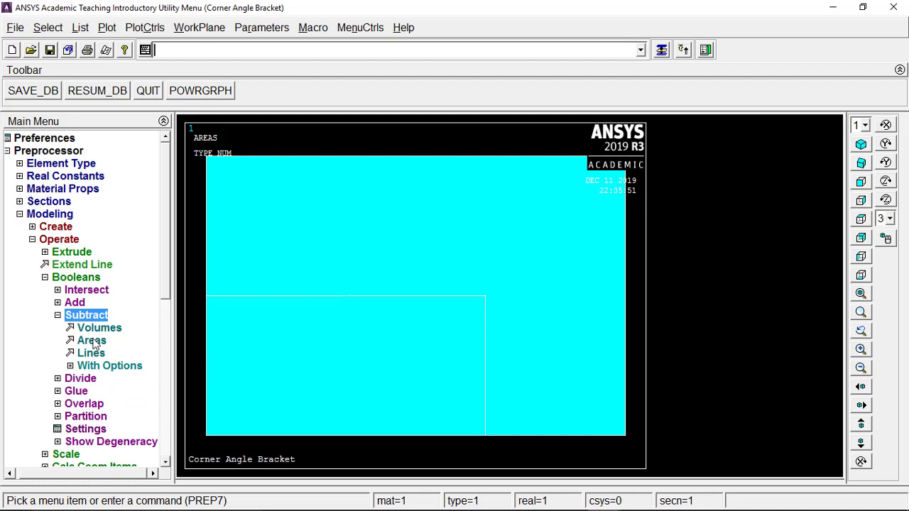
{"action": "left_click", "coordinate": [96, 341]}
{"action": "left_click", "coordinate": [533, 269]}
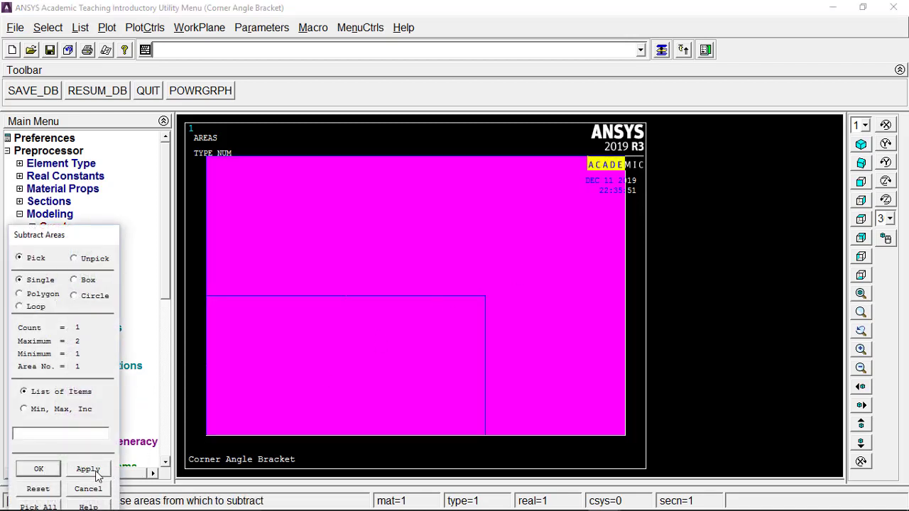
{"action": "left_click", "coordinate": [57, 474]}
{"action": "left_click", "coordinate": [402, 399]}
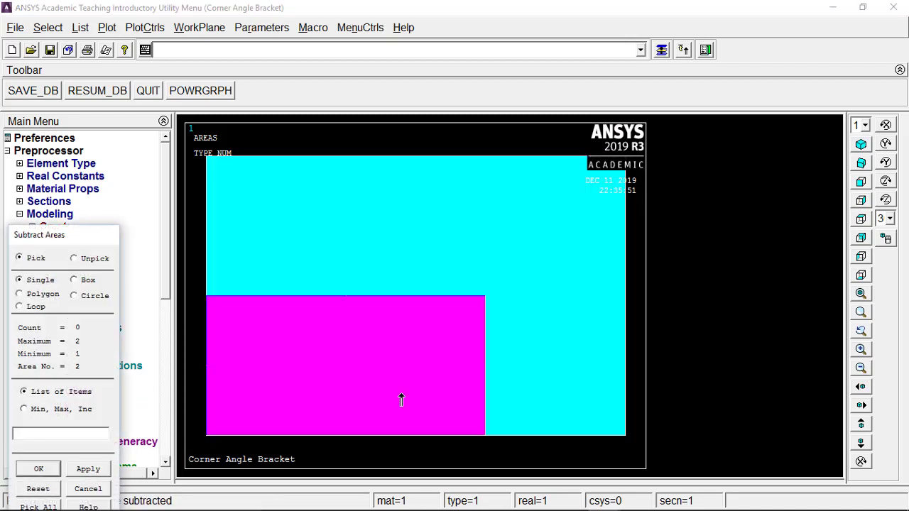
{"action": "left_click", "coordinate": [40, 470]}
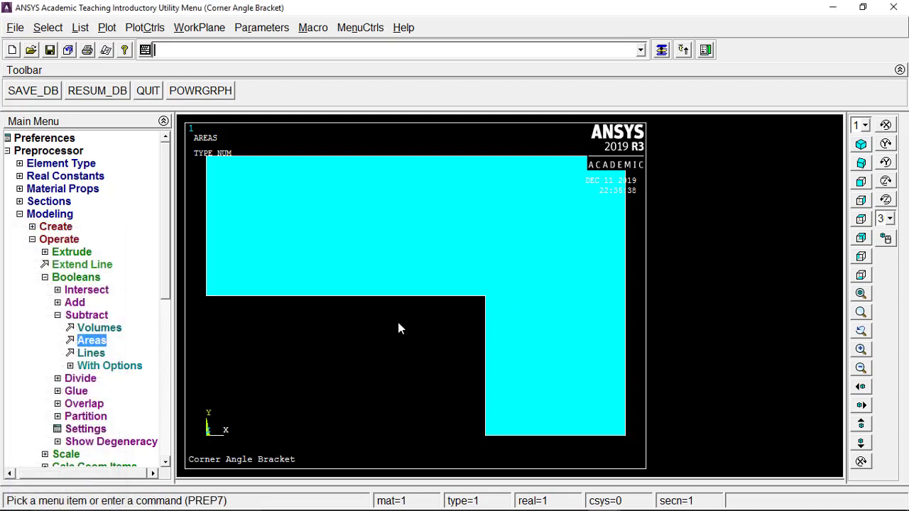
{"action": "left_click", "coordinate": [71, 316]}
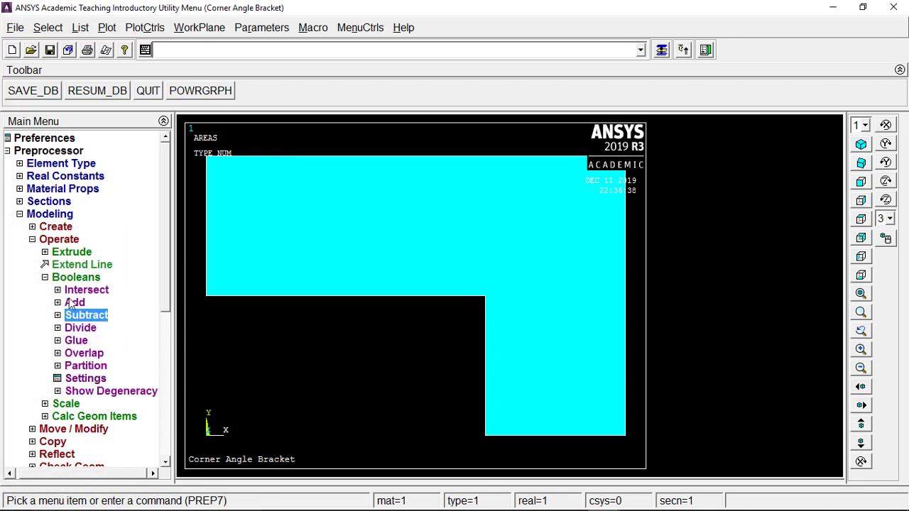
{"action": "left_click", "coordinate": [75, 278]}
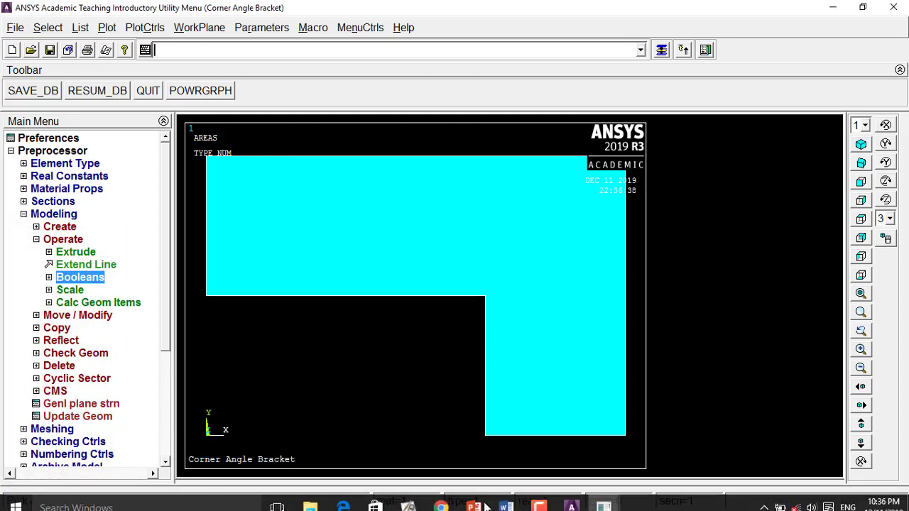
Step: Check the bracket drawing in Word, and create a solid circular area at WP X 0, WP Y 300 with radius 100
{"action": "left_click", "coordinate": [507, 498]}
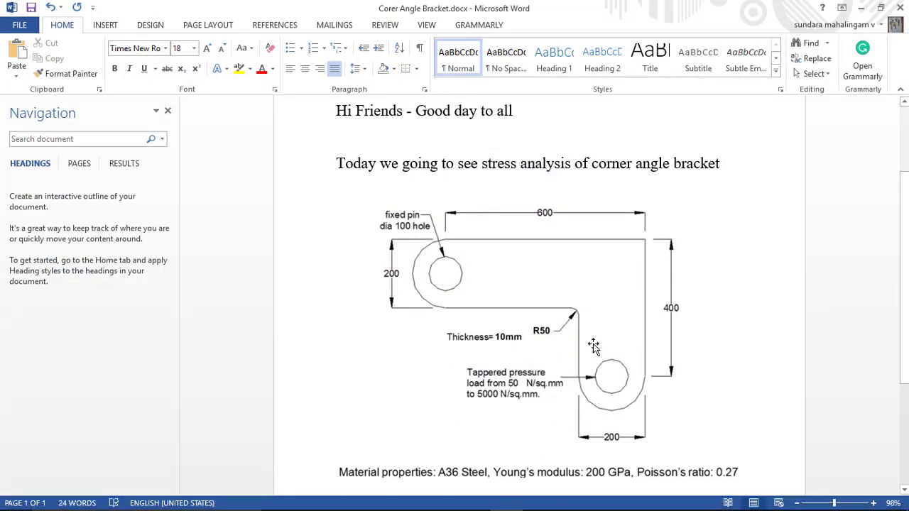
{"action": "left_click", "coordinate": [497, 501]}
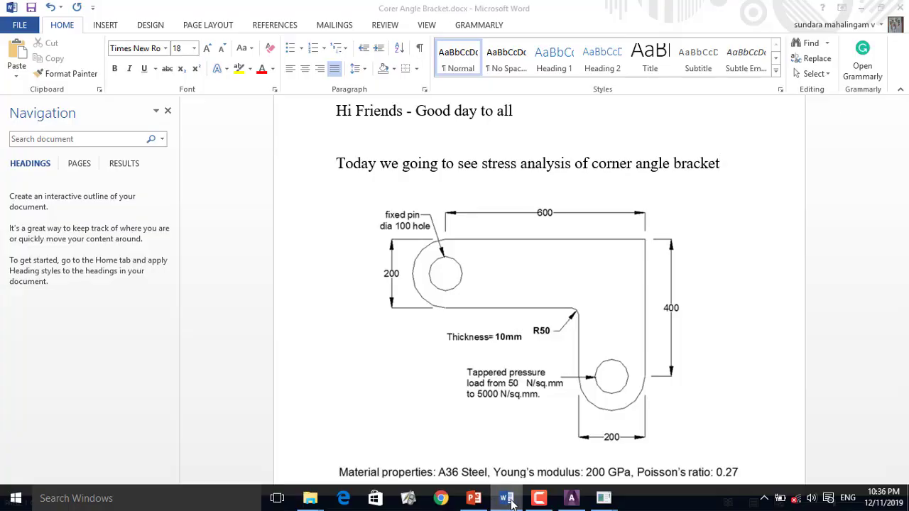
{"action": "left_click", "coordinate": [65, 239]}
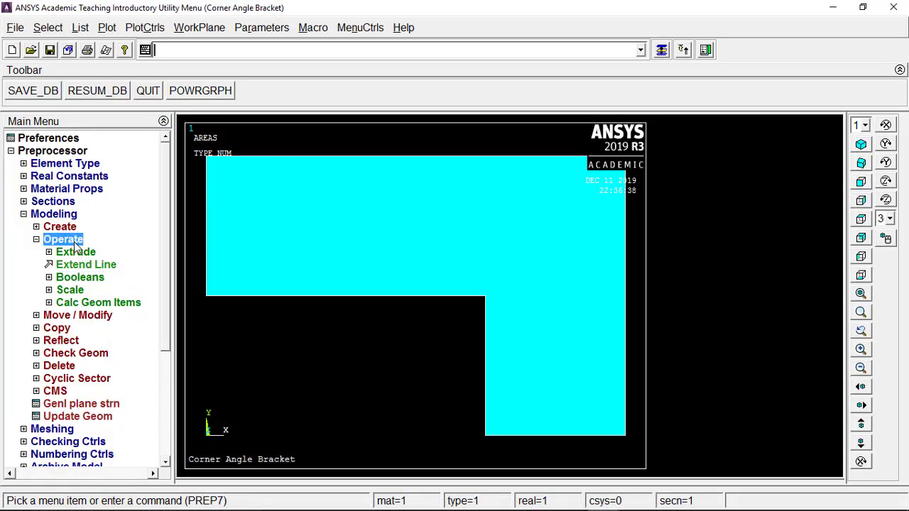
{"action": "left_click", "coordinate": [67, 228]}
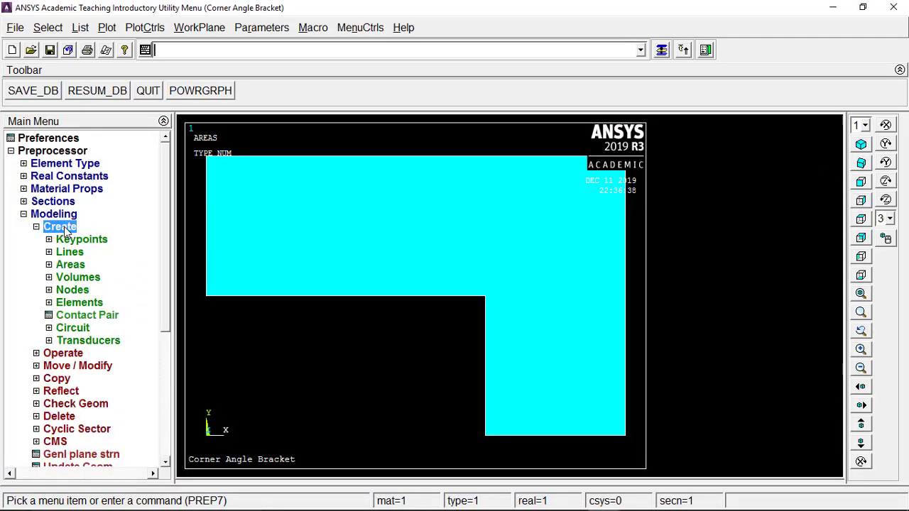
{"action": "left_click", "coordinate": [75, 266]}
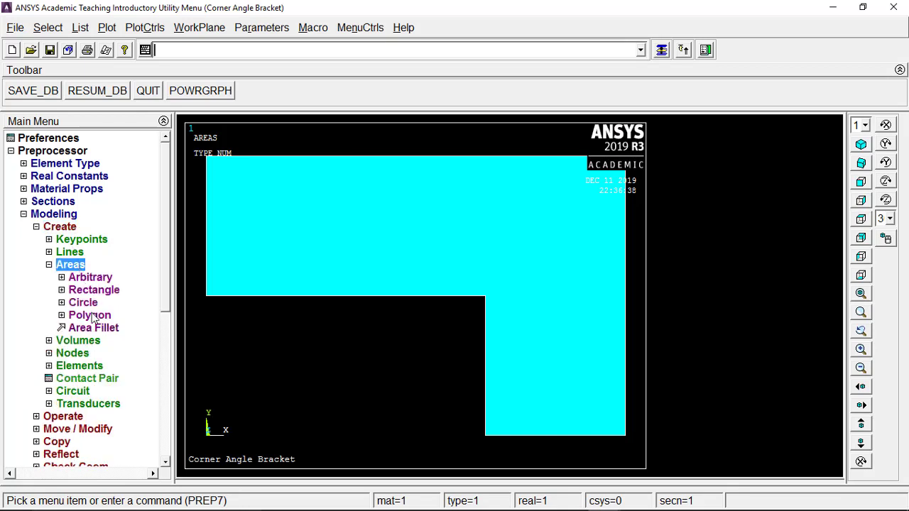
{"action": "left_click", "coordinate": [90, 304]}
{"action": "left_click", "coordinate": [117, 319]}
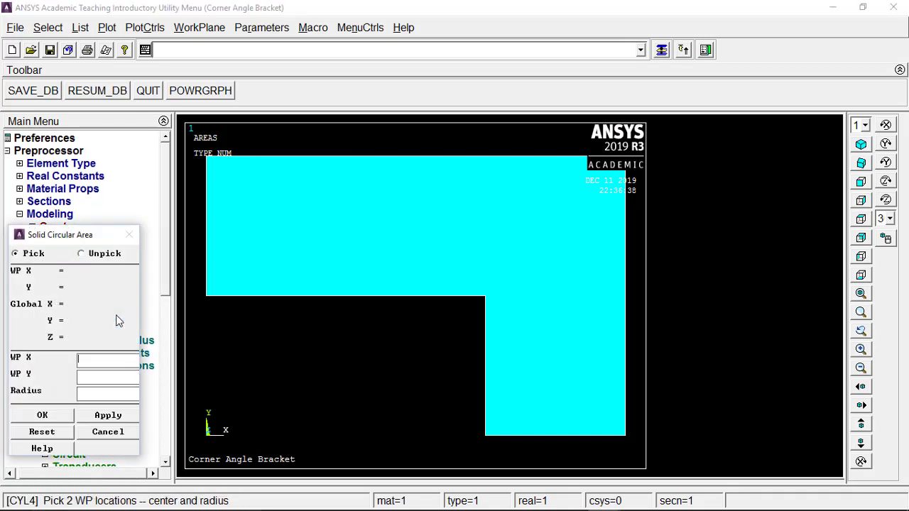
{"action": "left_click_drag", "start_coordinate": [90, 238], "coordinate": [93, 220]}
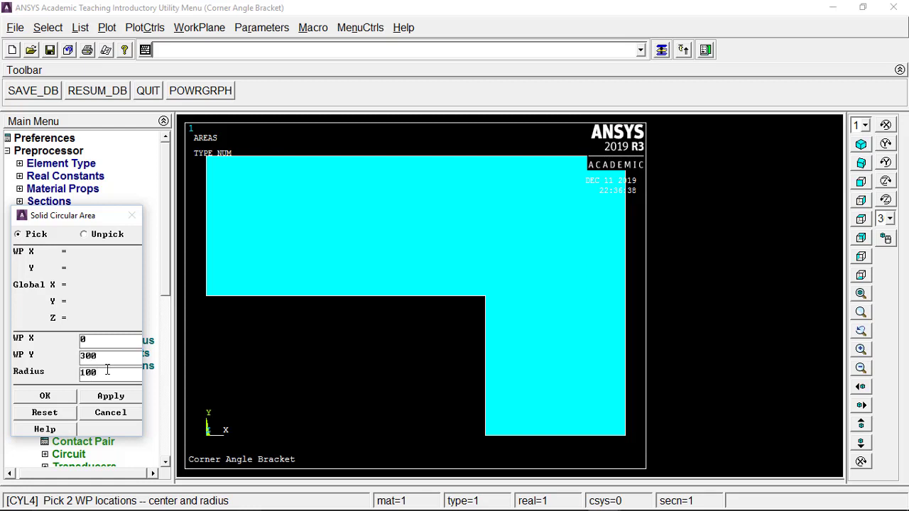
{"action": "left_click", "coordinate": [46, 395]}
Step: Create a second solid circular area at WP X 500, WP Y 0 with radius 100, and review the bracket drawing in Word
{"action": "left_click", "coordinate": [106, 315]}
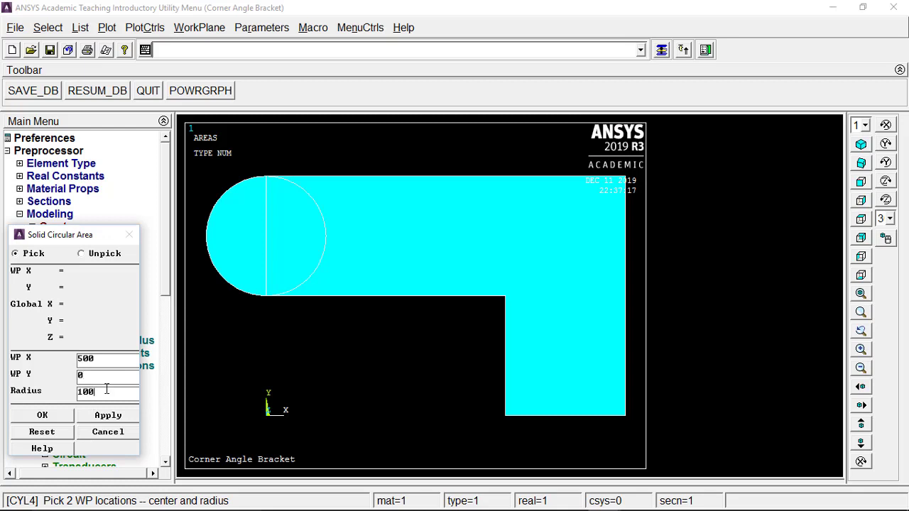
{"action": "left_click", "coordinate": [43, 416]}
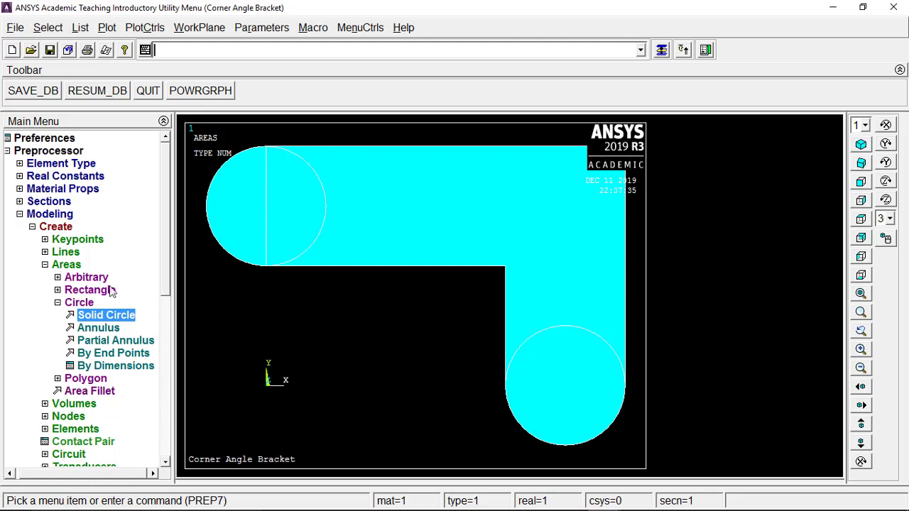
{"action": "left_click", "coordinate": [79, 303]}
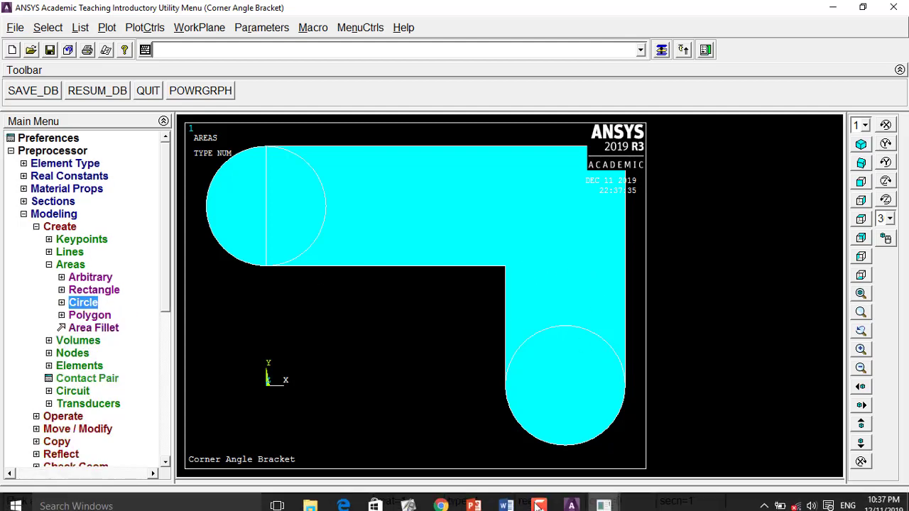
{"action": "left_click", "coordinate": [474, 498]}
{"action": "left_click", "coordinate": [474, 499]}
{"action": "left_click", "coordinate": [515, 500]}
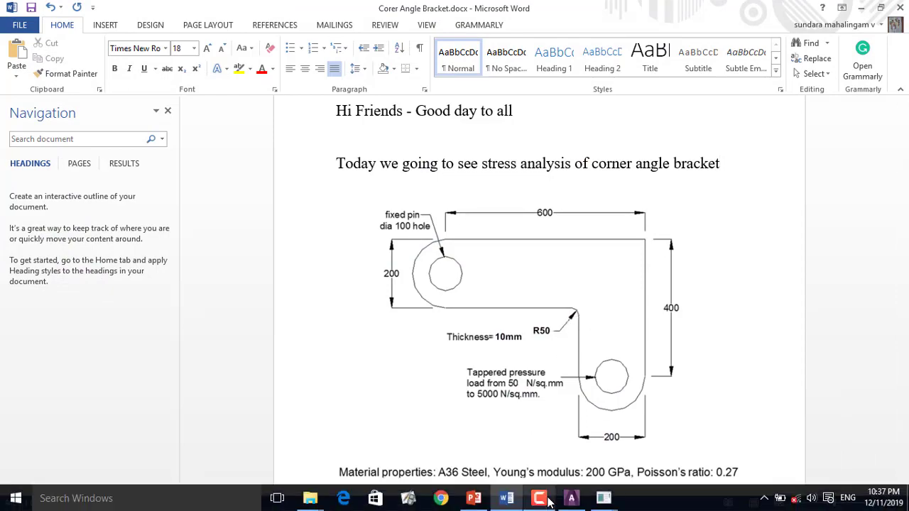
{"action": "left_click", "coordinate": [505, 498]}
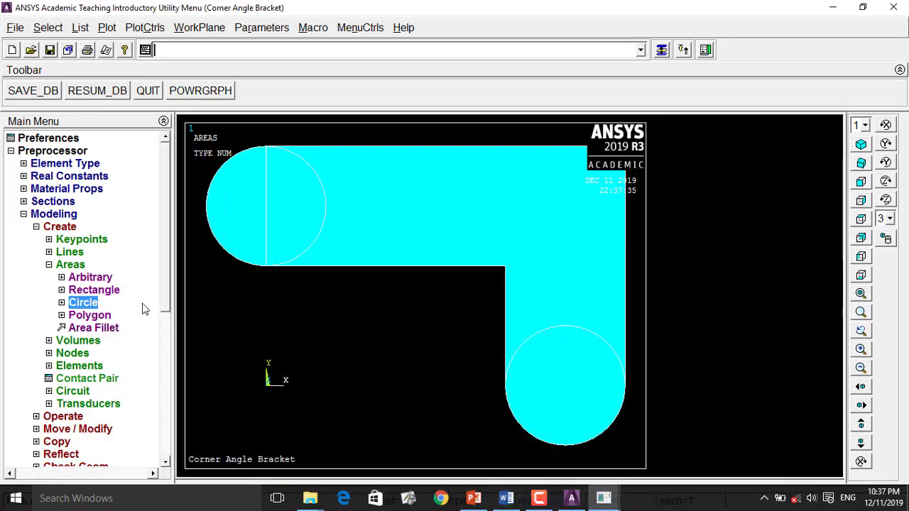
{"action": "double_click", "coordinate": [75, 265]}
{"action": "left_click", "coordinate": [70, 253]}
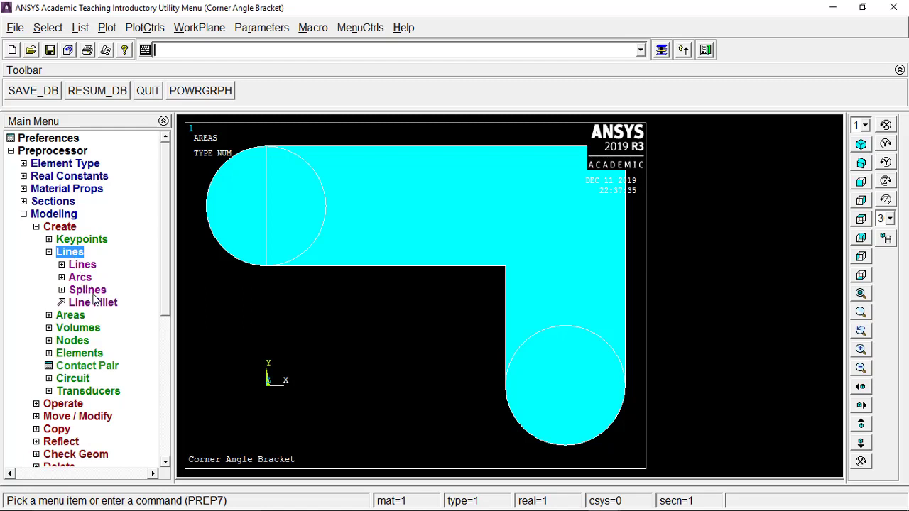
{"action": "left_click", "coordinate": [83, 265]}
{"action": "left_click", "coordinate": [82, 266]}
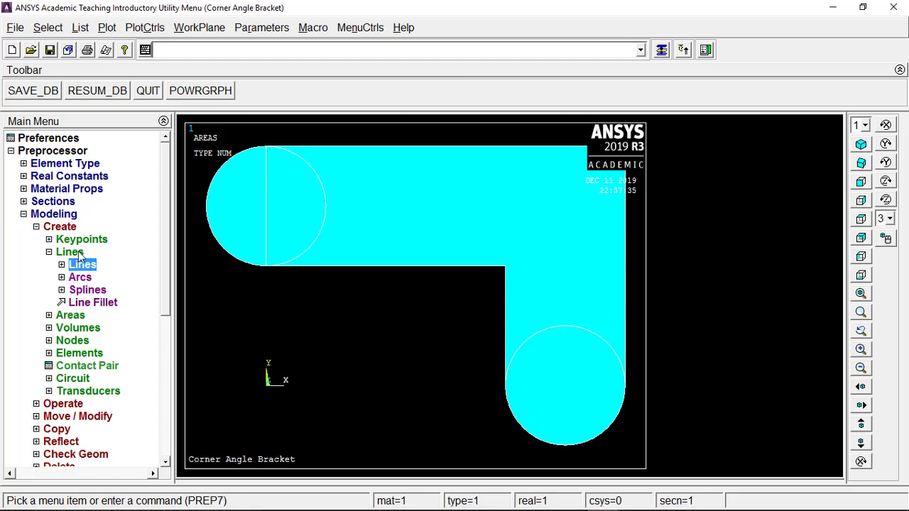
{"action": "double_click", "coordinate": [74, 253]}
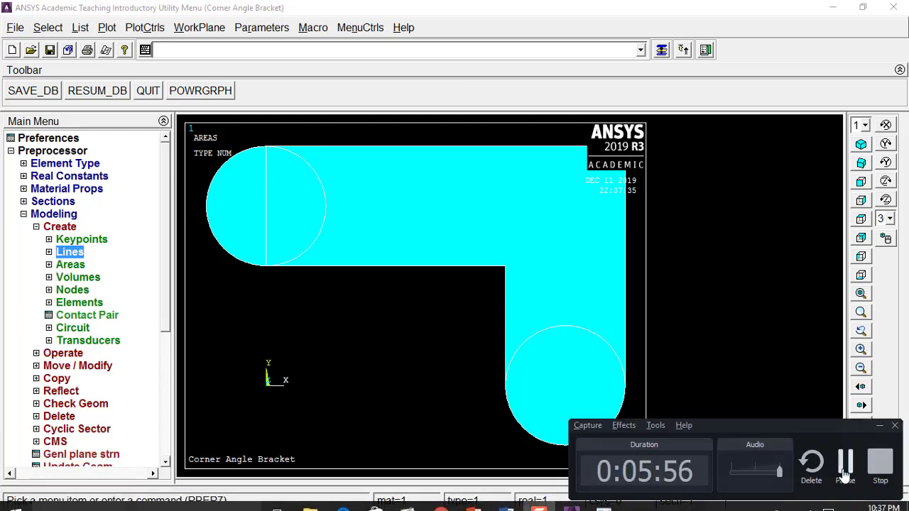
{"action": "key", "text": "Left"}
{"action": "key", "text": "Left"}
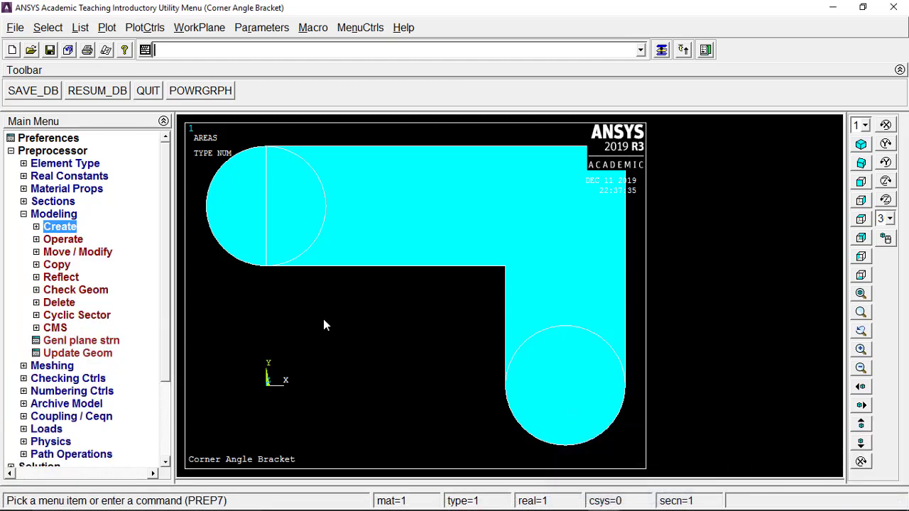
Step: Create a line fillet of radius 50 between the two lines meeting at the bracket's inner corner
{"action": "left_click", "coordinate": [36, 227]}
{"action": "left_click", "coordinate": [49, 254]}
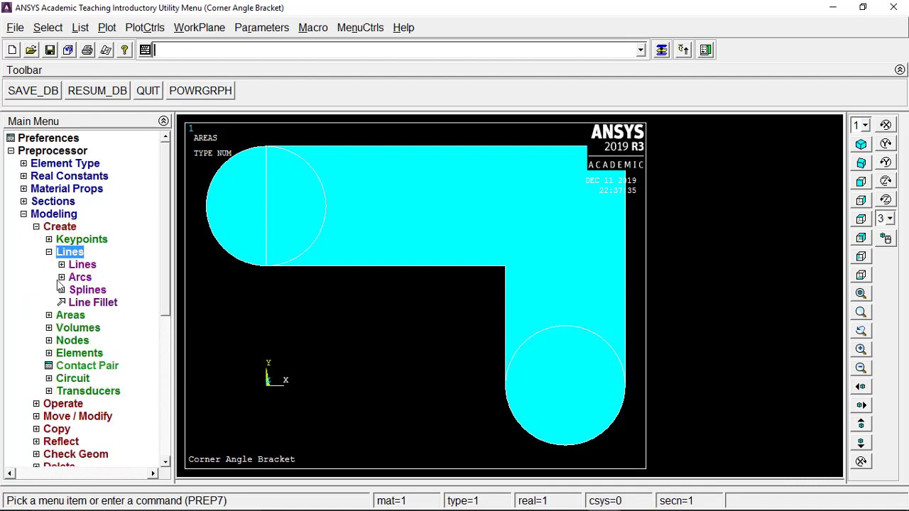
{"action": "left_click", "coordinate": [74, 304]}
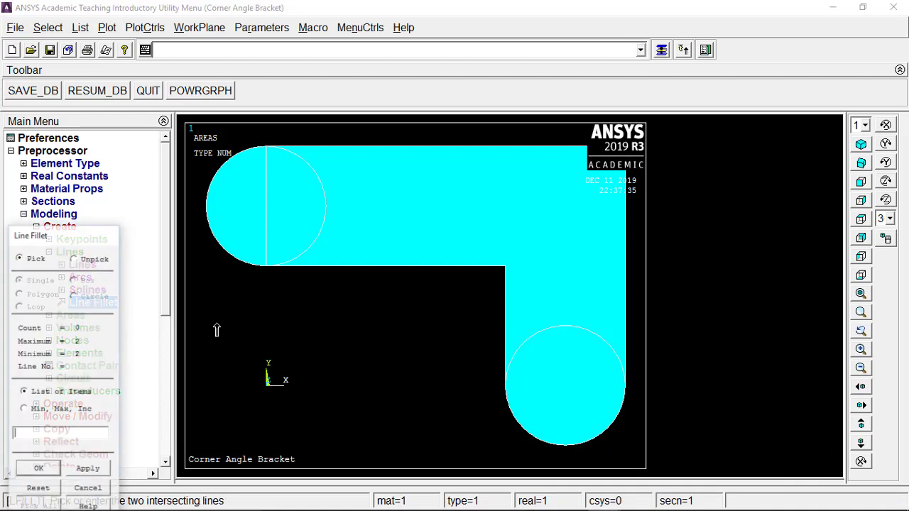
{"action": "left_click", "coordinate": [488, 270]}
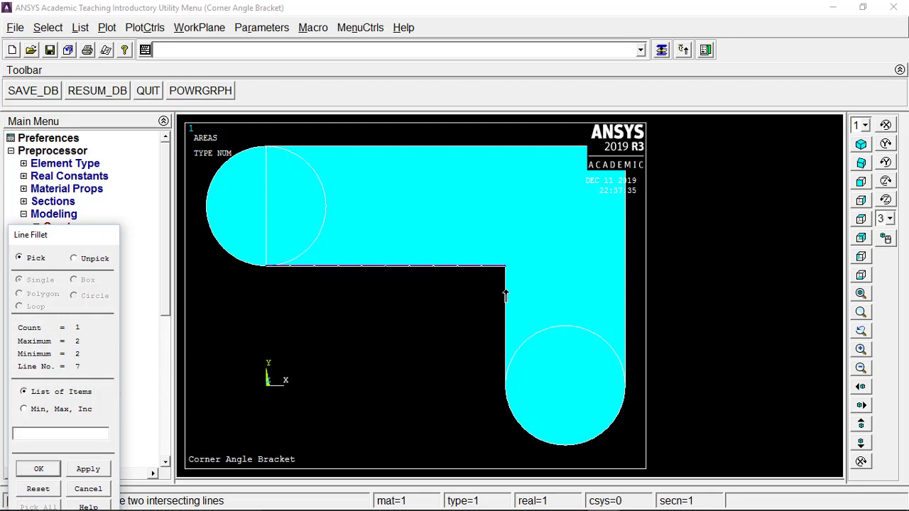
{"action": "left_click", "coordinate": [505, 295]}
{"action": "left_click", "coordinate": [38, 469]}
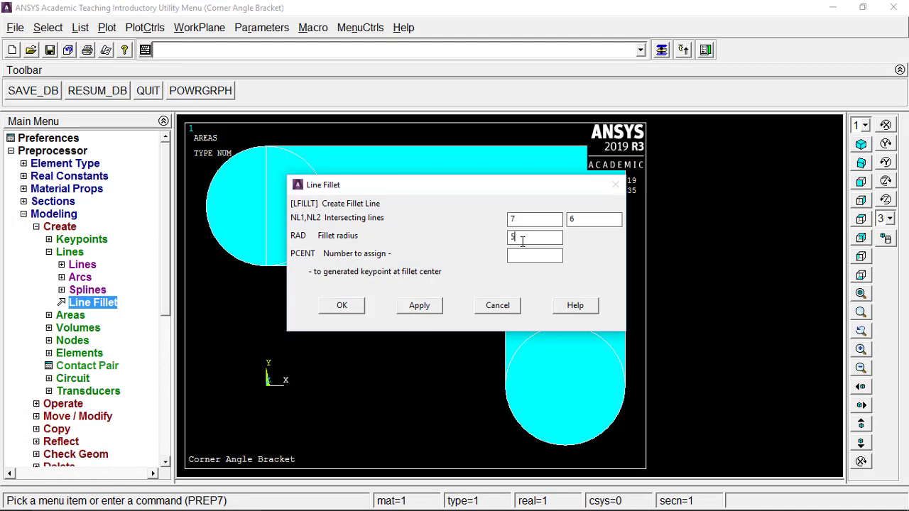
{"action": "left_click", "coordinate": [349, 308]}
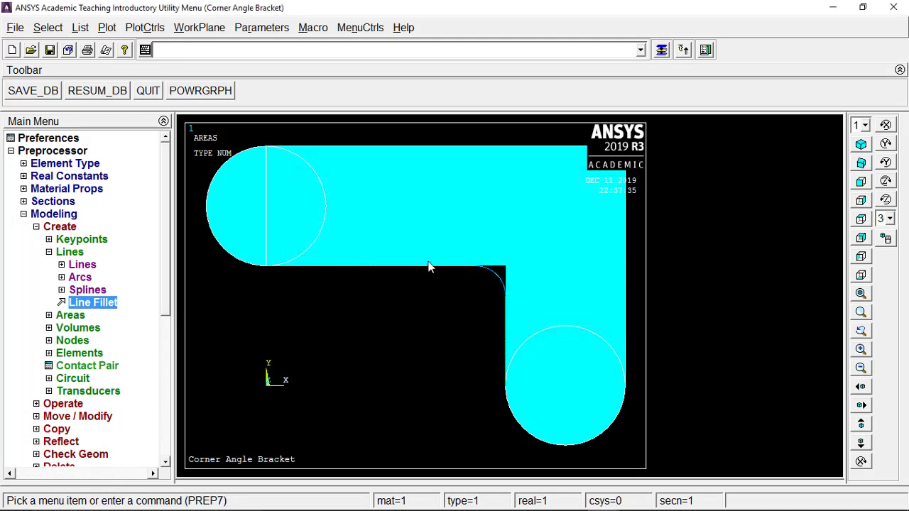
Step: Create an arbitrary area by lines from the fillet arc and the two short lines at the inner corner
{"action": "left_click", "coordinate": [70, 252]}
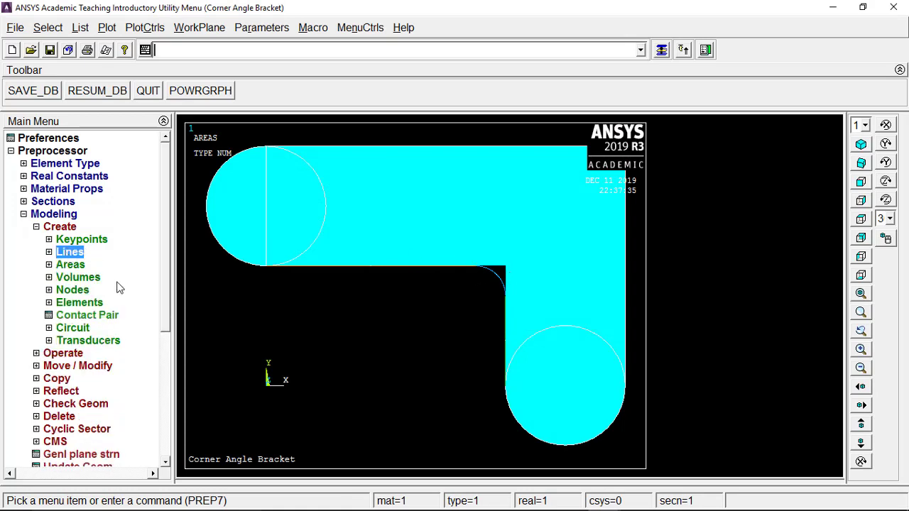
{"action": "left_click", "coordinate": [68, 266]}
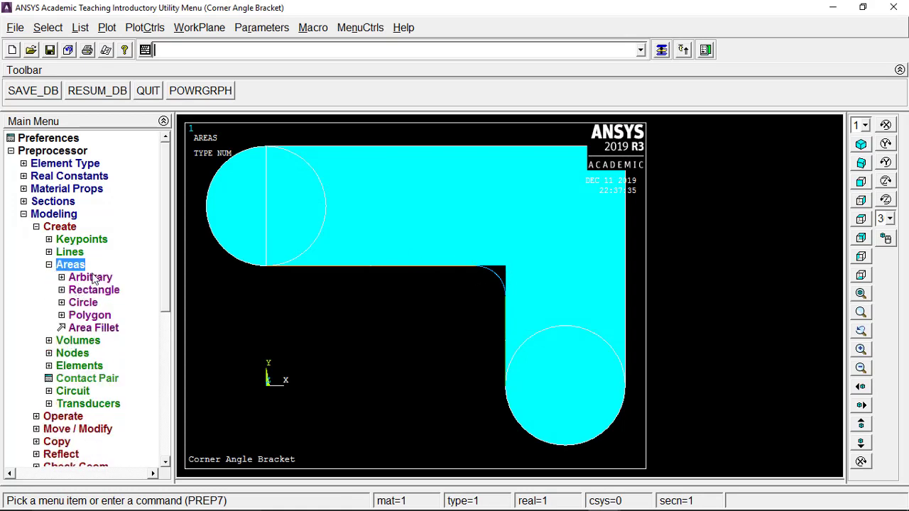
{"action": "left_click", "coordinate": [91, 278]}
{"action": "left_click", "coordinate": [99, 317]}
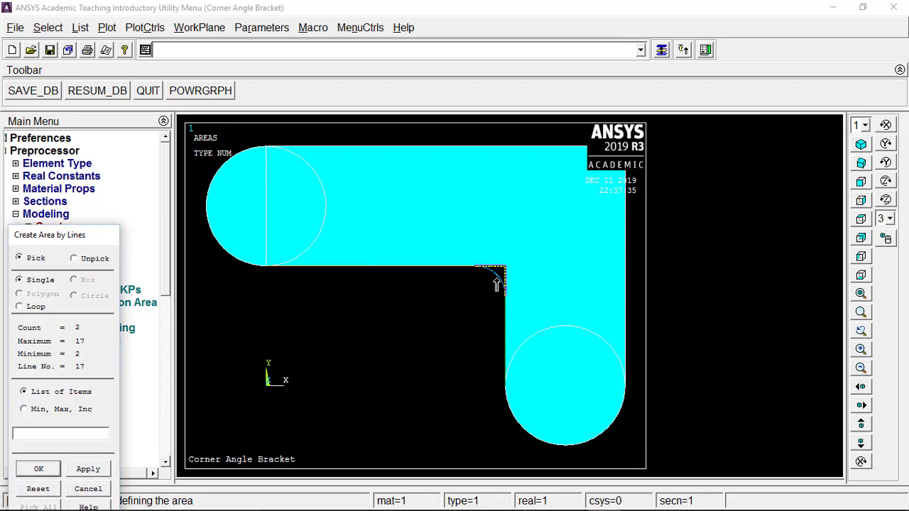
{"action": "left_click", "coordinate": [497, 281]}
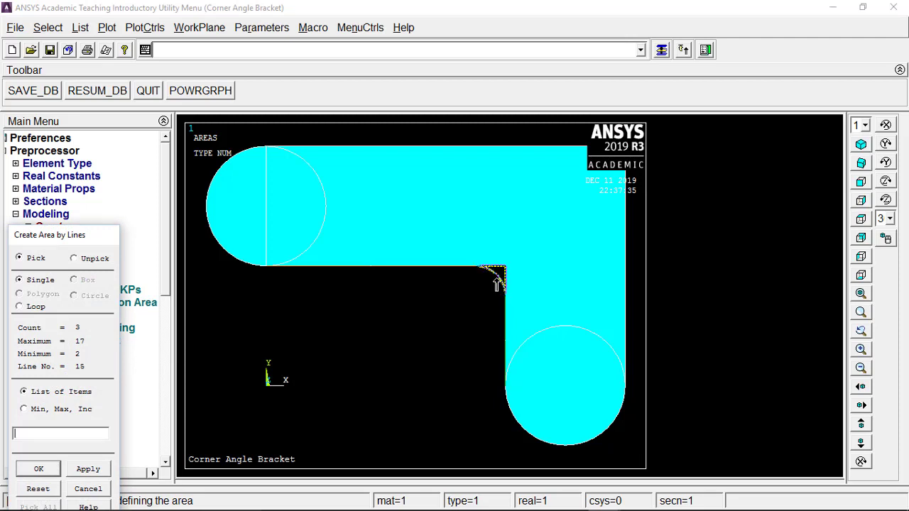
{"action": "left_click", "coordinate": [39, 471]}
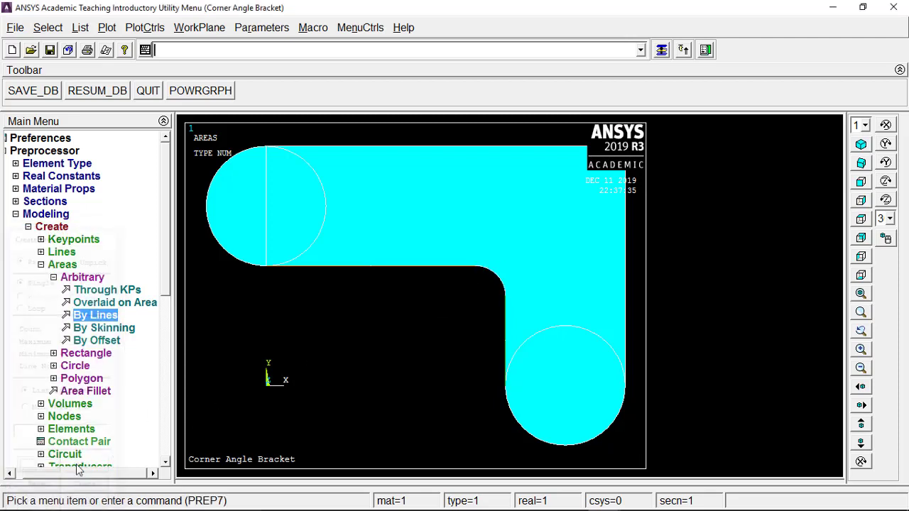
{"action": "left_click", "coordinate": [82, 277]}
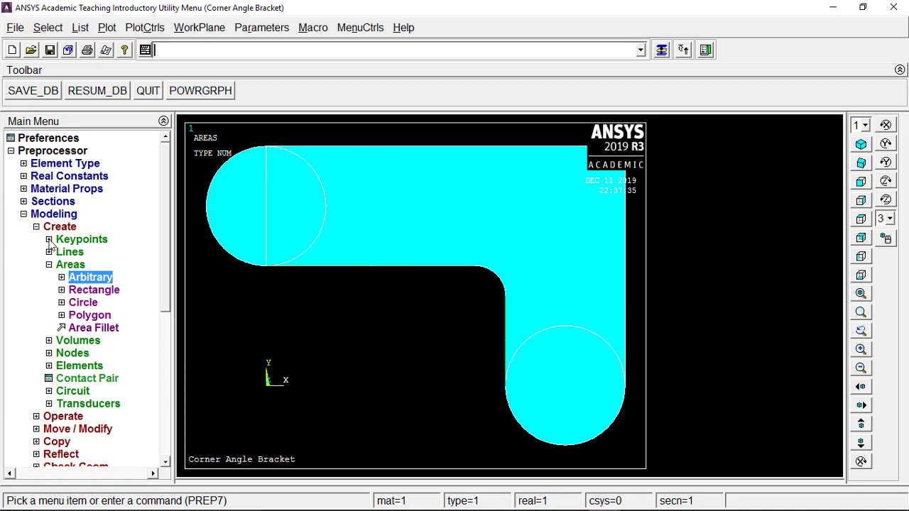
{"action": "left_click", "coordinate": [72, 264]}
{"action": "left_click", "coordinate": [68, 230]}
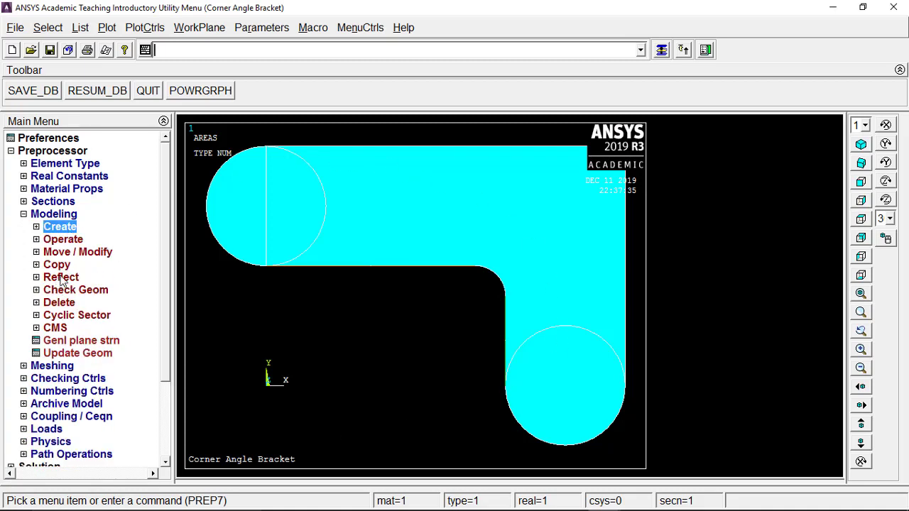
Step: Merge all the bracket areas into one with the Boolean Add operation on areas
{"action": "left_click", "coordinate": [67, 241]}
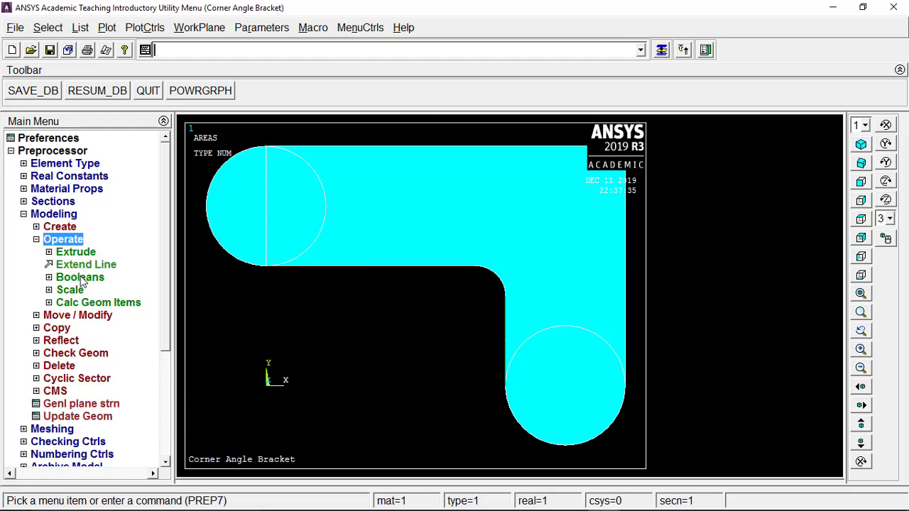
{"action": "left_click", "coordinate": [75, 277]}
{"action": "left_click", "coordinate": [73, 306]}
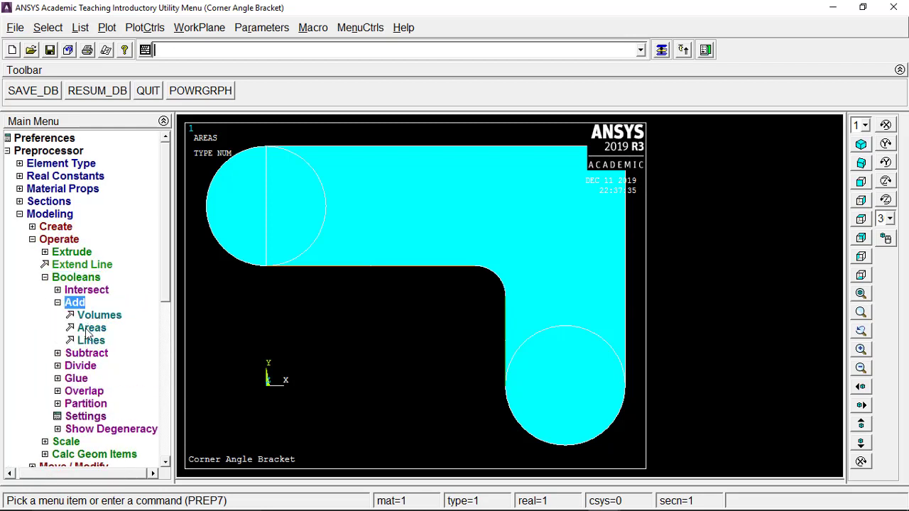
{"action": "left_click", "coordinate": [86, 325]}
{"action": "left_click_drag", "start_coordinate": [79, 227], "coordinate": [105, 161]}
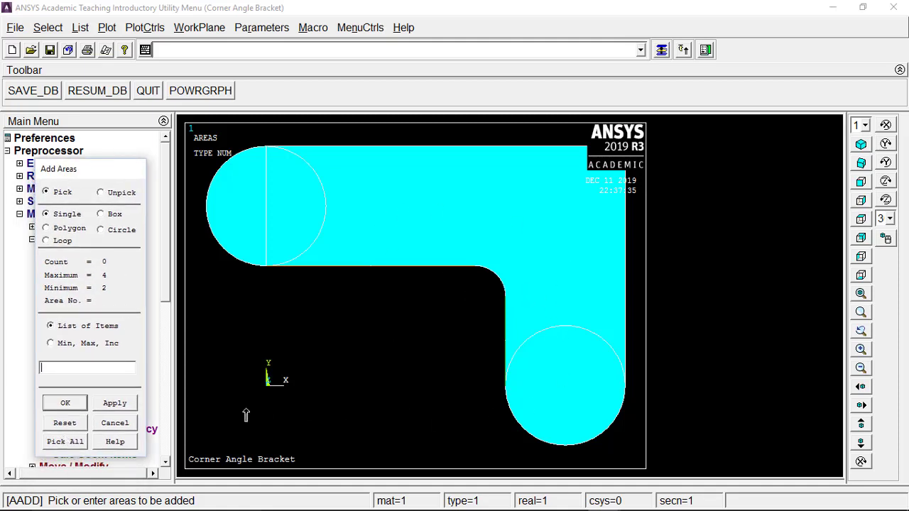
{"action": "left_click", "coordinate": [65, 442]}
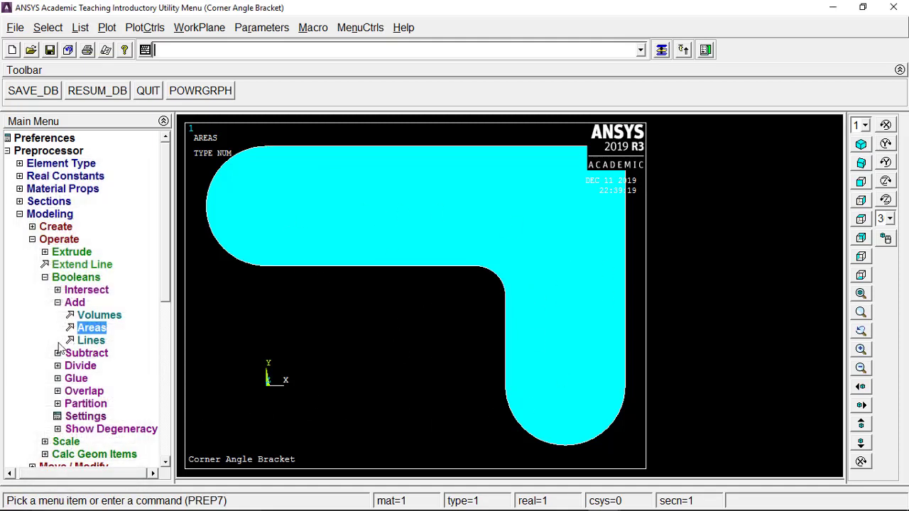
{"action": "left_click", "coordinate": [69, 304]}
{"action": "left_click", "coordinate": [71, 277]}
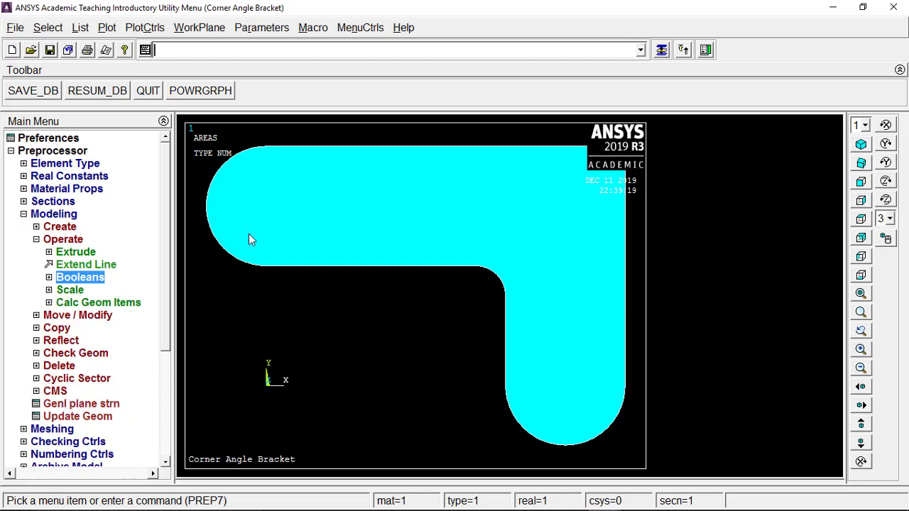
Step: Create a solid circular area at WP X 0, WP Y 300 with radius 50 for the first pin hole
{"action": "left_click", "coordinate": [62, 251]}
{"action": "left_click", "coordinate": [64, 239]}
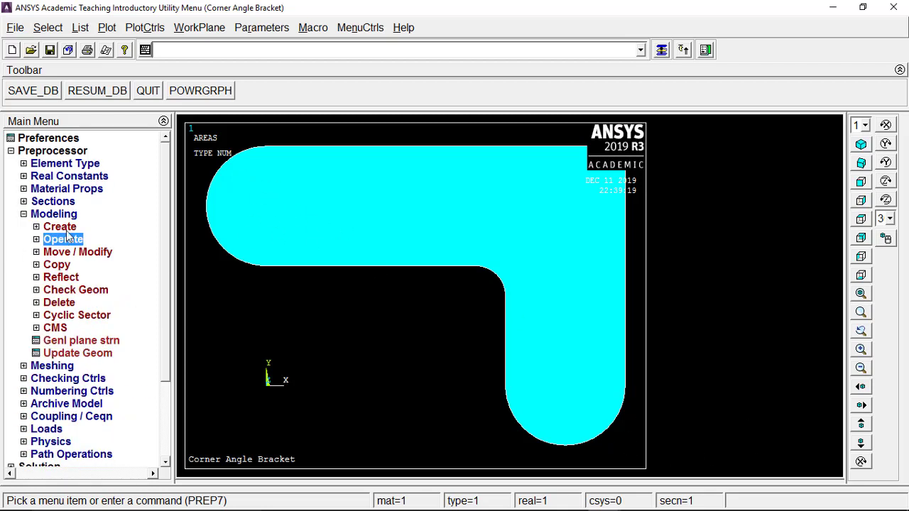
{"action": "left_click", "coordinate": [60, 227]}
{"action": "left_click", "coordinate": [71, 267]}
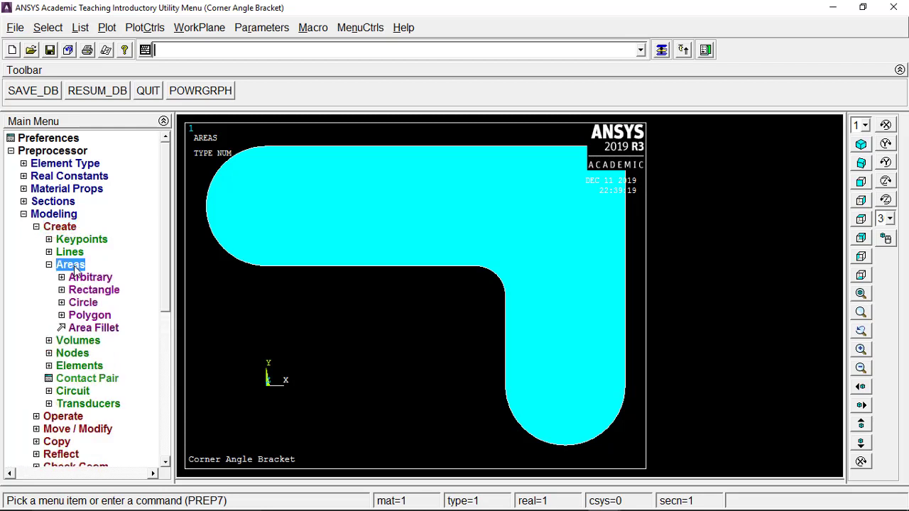
{"action": "left_click", "coordinate": [83, 304]}
{"action": "left_click", "coordinate": [108, 315]}
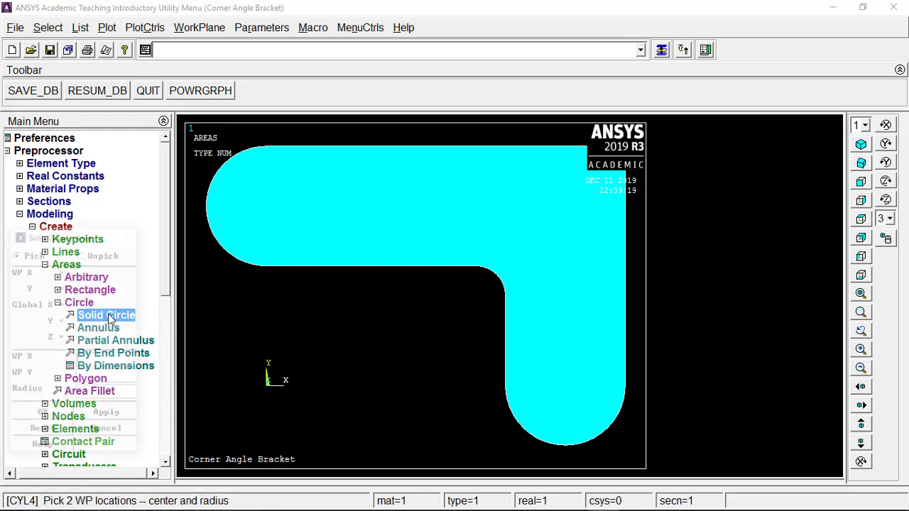
{"action": "left_click_drag", "start_coordinate": [87, 242], "coordinate": [91, 216]}
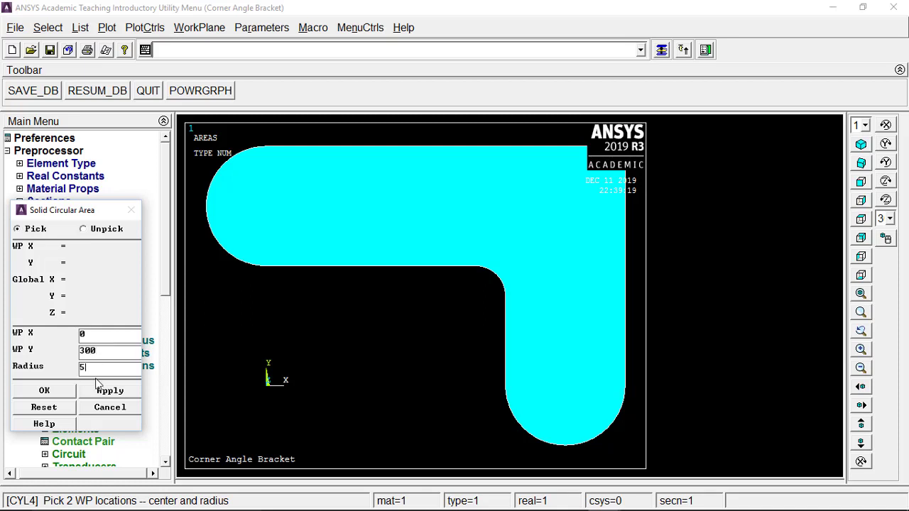
{"action": "left_click", "coordinate": [49, 392]}
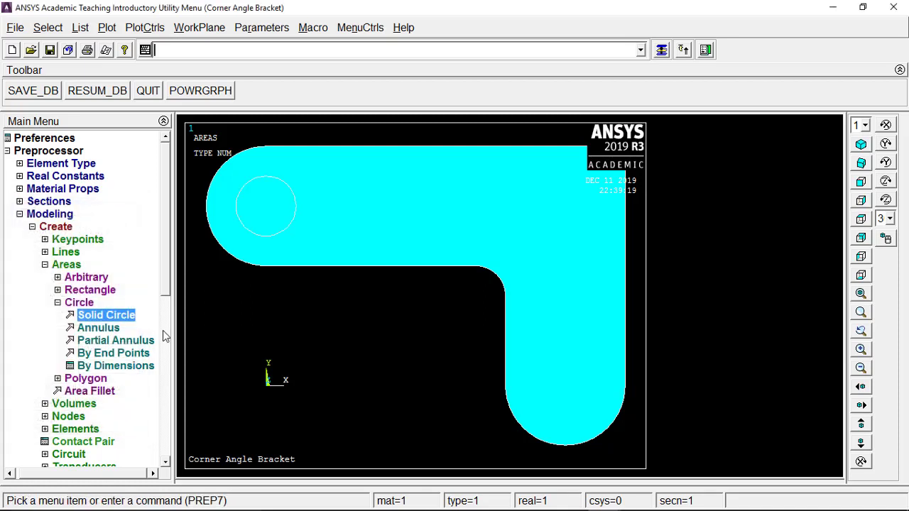
Step: Create another solid circular area at WP X 500, WP Y 0 with radius 50 for the second pin hole
{"action": "left_click", "coordinate": [110, 317]}
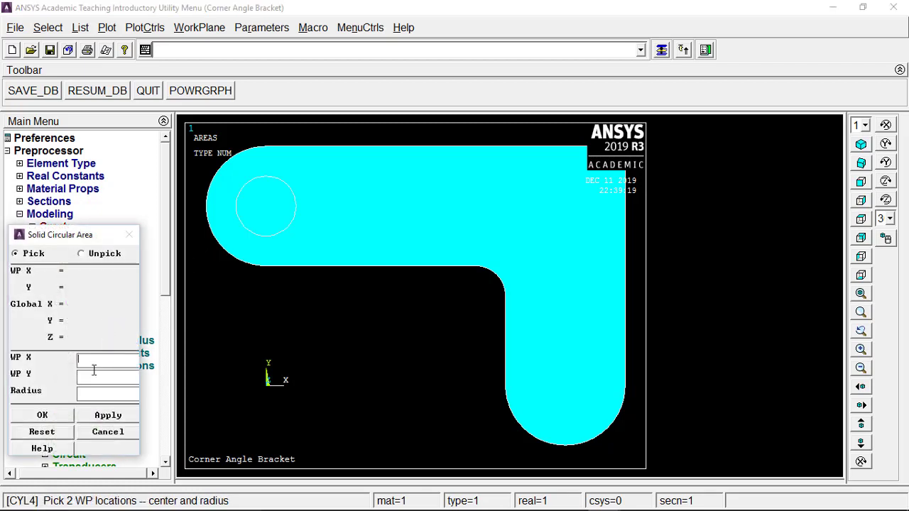
{"action": "type", "text": "500"}
{"action": "type", "text": "0"}
{"action": "left_click", "coordinate": [41, 415]}
{"action": "left_click", "coordinate": [79, 303]}
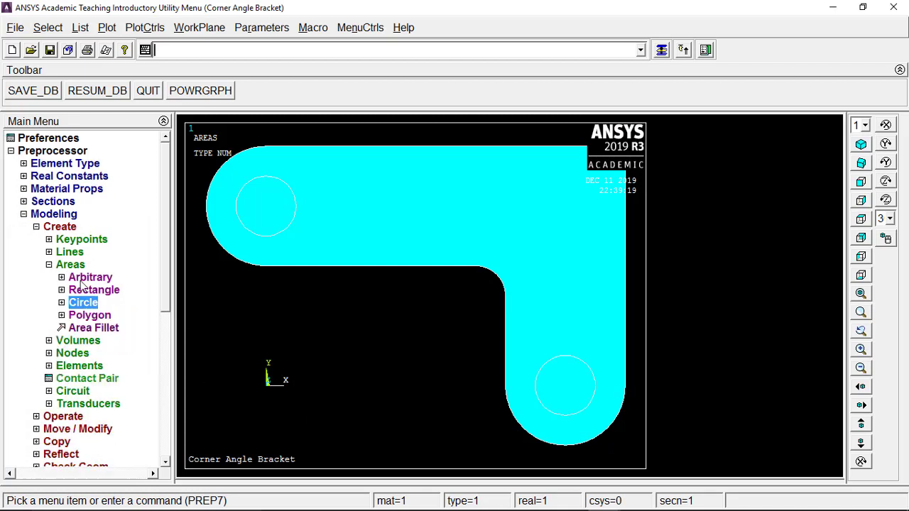
{"action": "left_click", "coordinate": [66, 264]}
{"action": "left_click", "coordinate": [60, 227]}
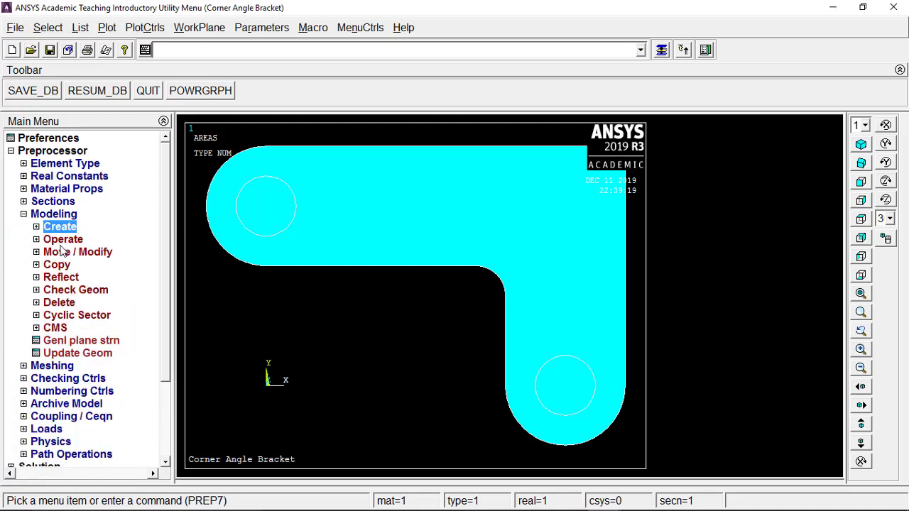
Step: Subtract the two small circular areas from the bracket area with the Boolean Subtract operation to cut the pin holes
{"action": "left_click", "coordinate": [63, 239]}
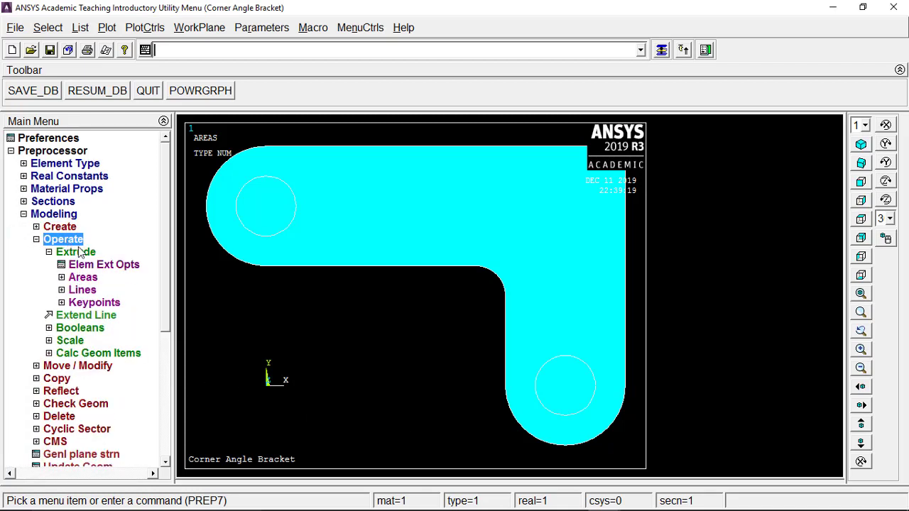
{"action": "left_click", "coordinate": [81, 253]}
{"action": "left_click", "coordinate": [87, 279]}
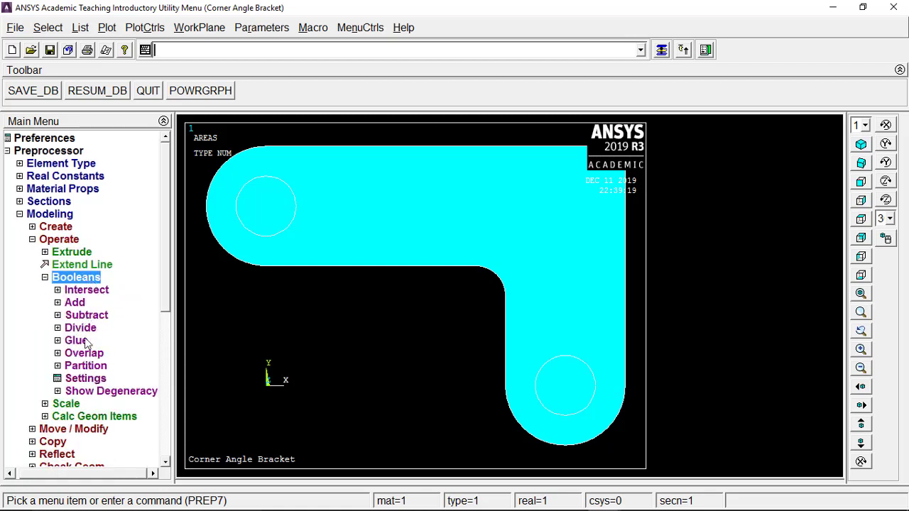
{"action": "left_click", "coordinate": [92, 319]}
{"action": "left_click", "coordinate": [99, 341]}
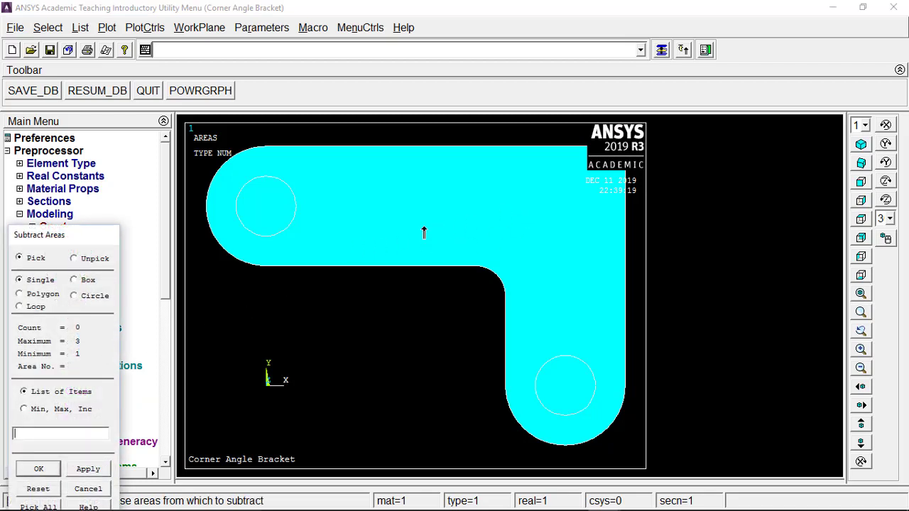
{"action": "left_click", "coordinate": [533, 204]}
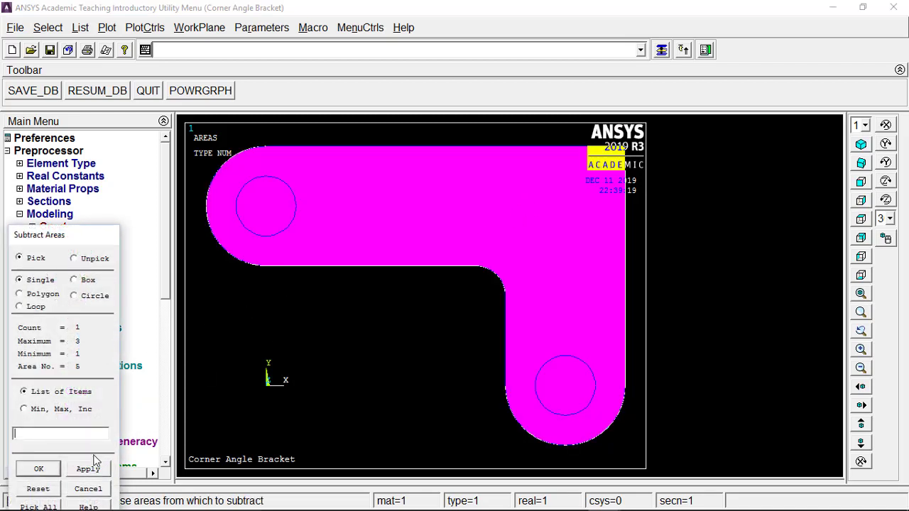
{"action": "left_click", "coordinate": [39, 470]}
{"action": "left_click", "coordinate": [261, 217]}
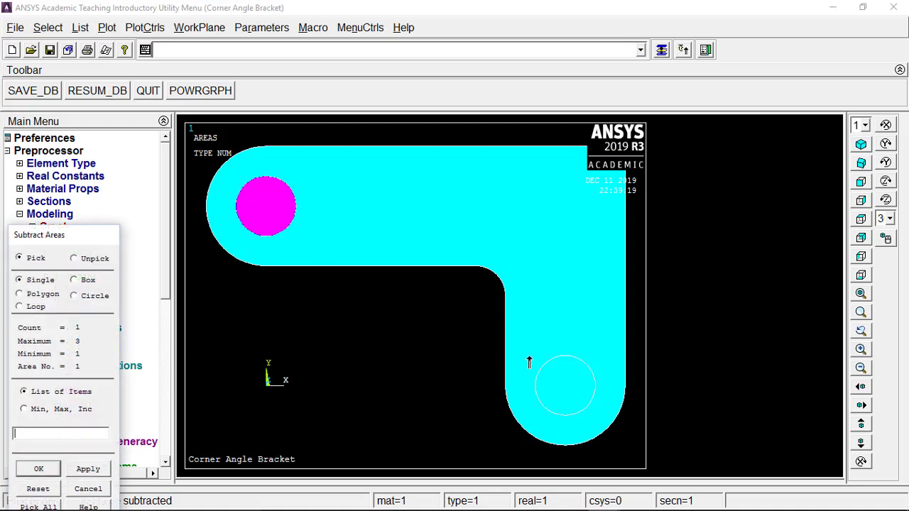
{"action": "left_click", "coordinate": [577, 388]}
{"action": "left_click", "coordinate": [42, 470]}
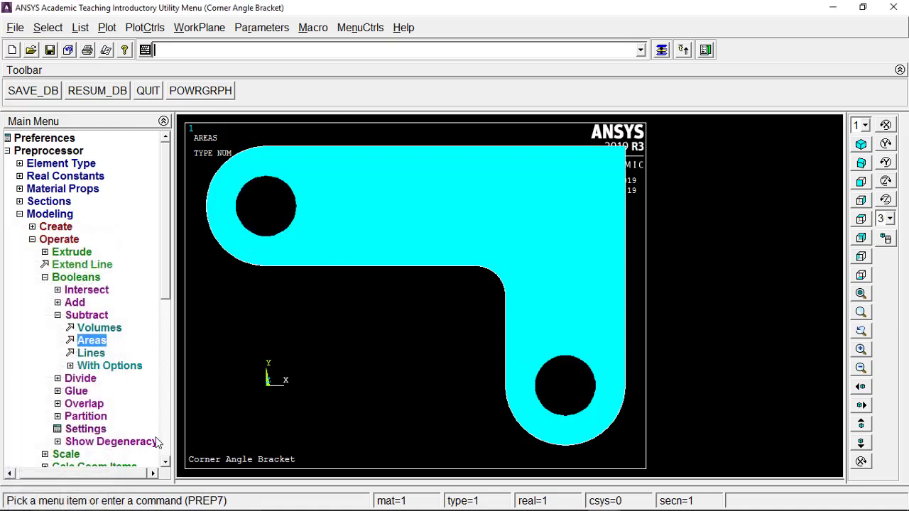
{"action": "left_click", "coordinate": [92, 317]}
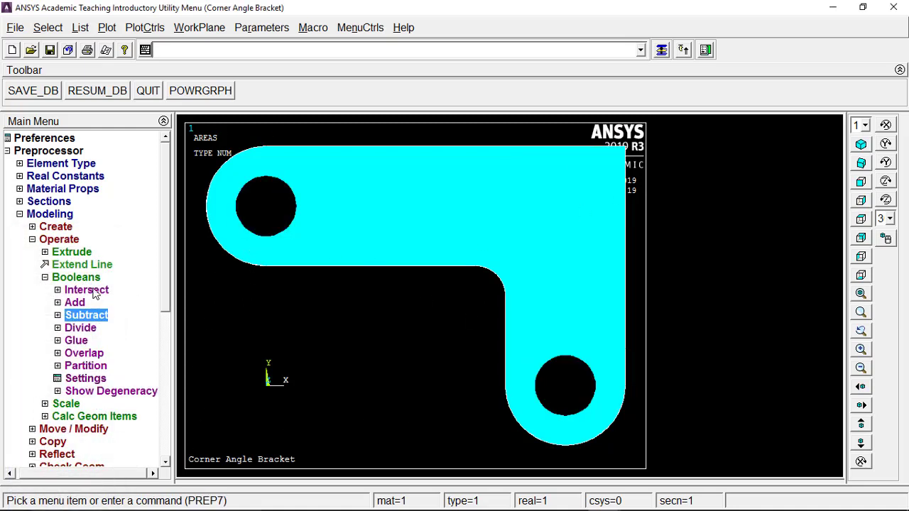
{"action": "left_click", "coordinate": [97, 280]}
{"action": "left_click", "coordinate": [72, 239]}
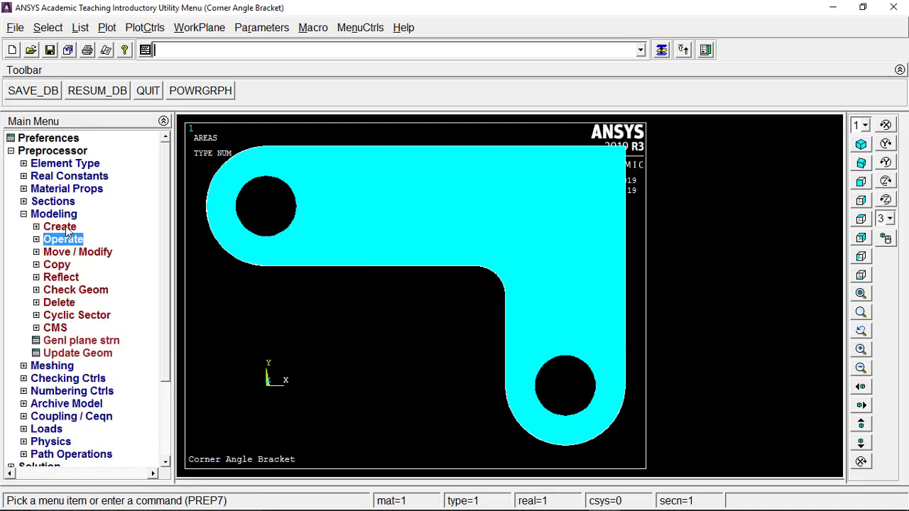
{"action": "left_click", "coordinate": [64, 225]}
{"action": "left_click", "coordinate": [60, 226]}
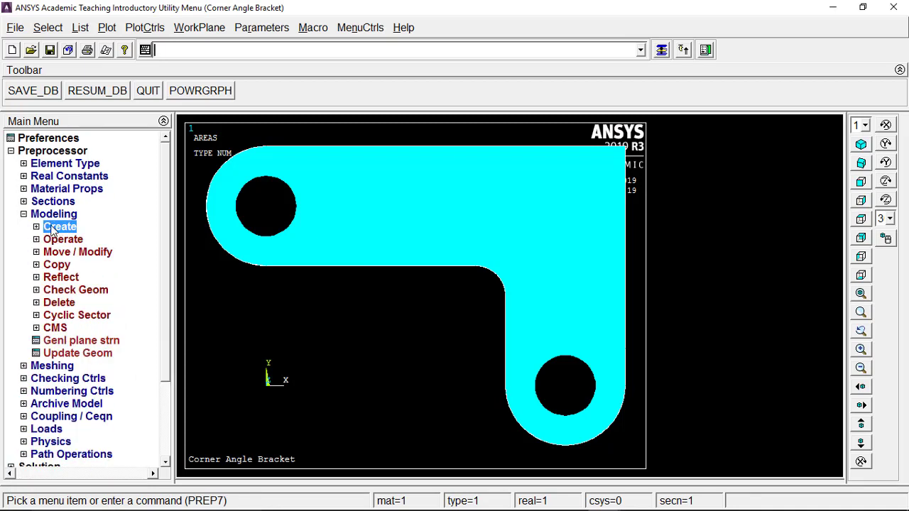
{"action": "left_click", "coordinate": [60, 214]}
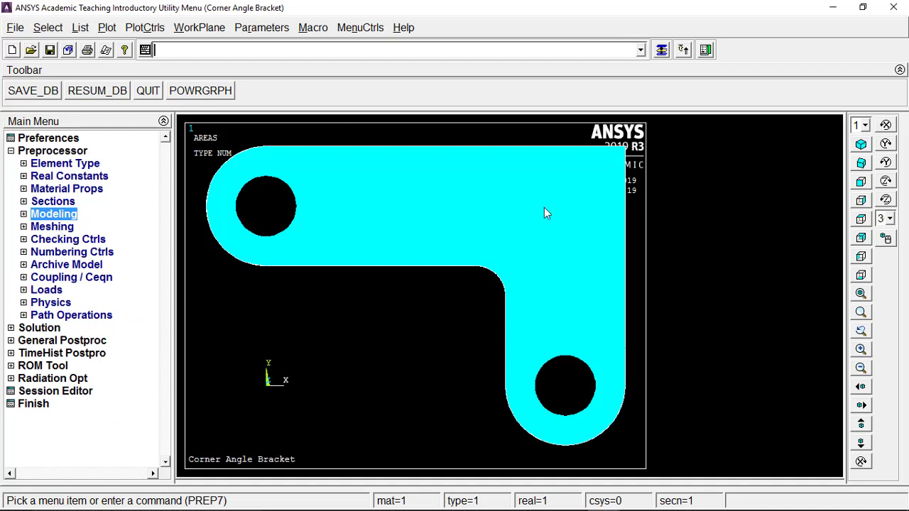
Step: Set the element edge length to 1 for all areas in the MeshTool
{"action": "left_click", "coordinate": [51, 227]}
{"action": "mouse_move", "coordinate": [491, 501]}
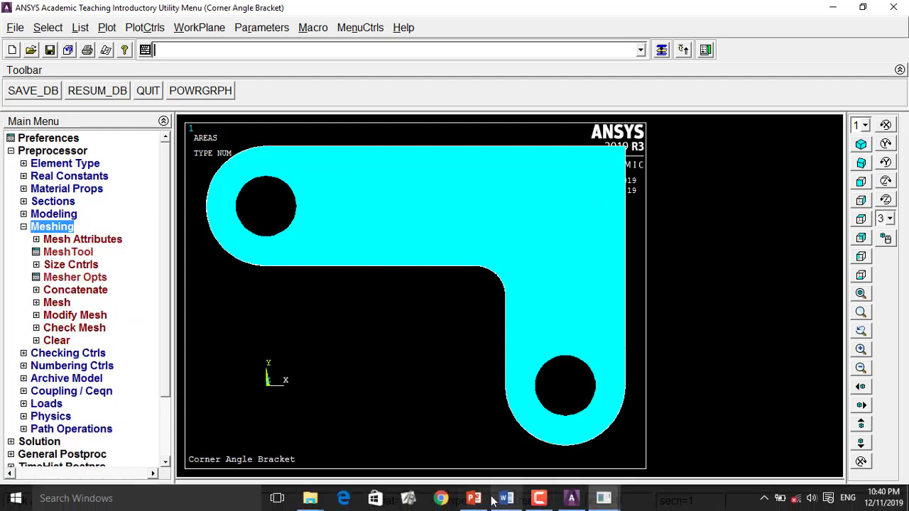
{"action": "left_click", "coordinate": [539, 498]}
{"action": "left_click", "coordinate": [846, 462]}
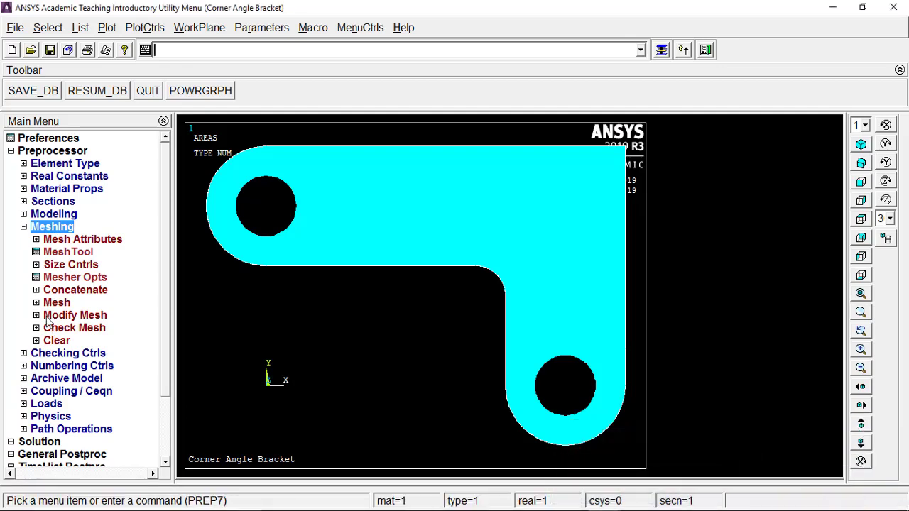
{"action": "left_click", "coordinate": [56, 253]}
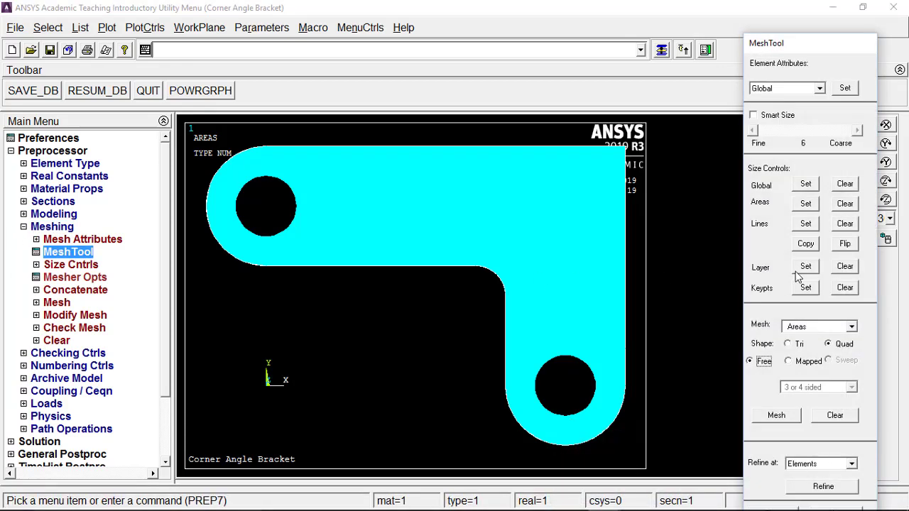
{"action": "left_click", "coordinate": [806, 204]}
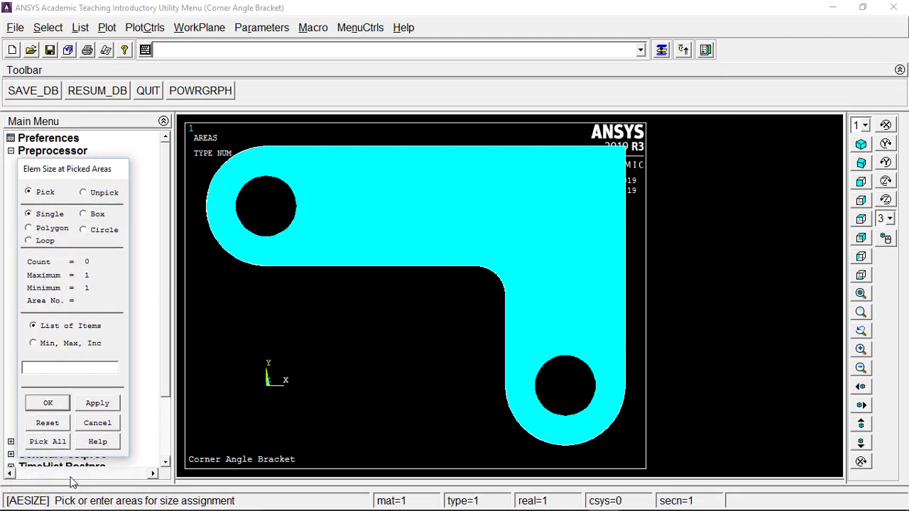
{"action": "left_click", "coordinate": [59, 442]}
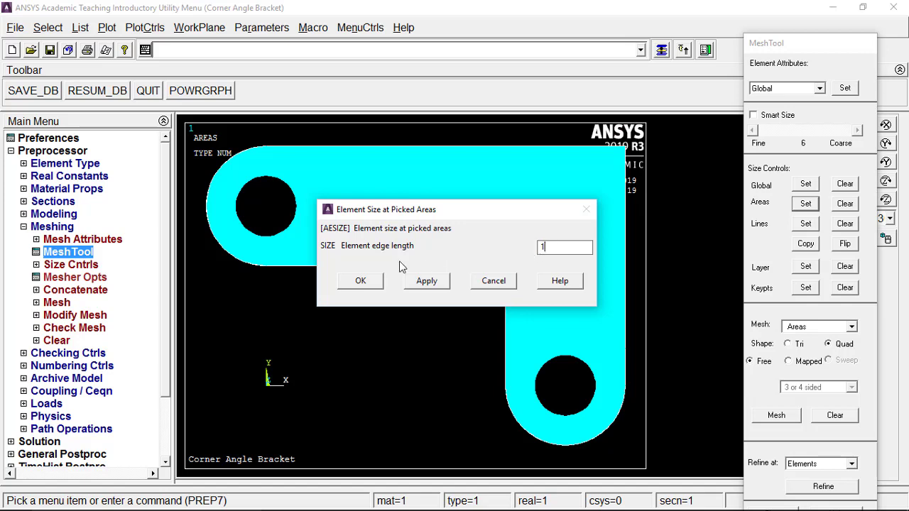
{"action": "left_click", "coordinate": [360, 281]}
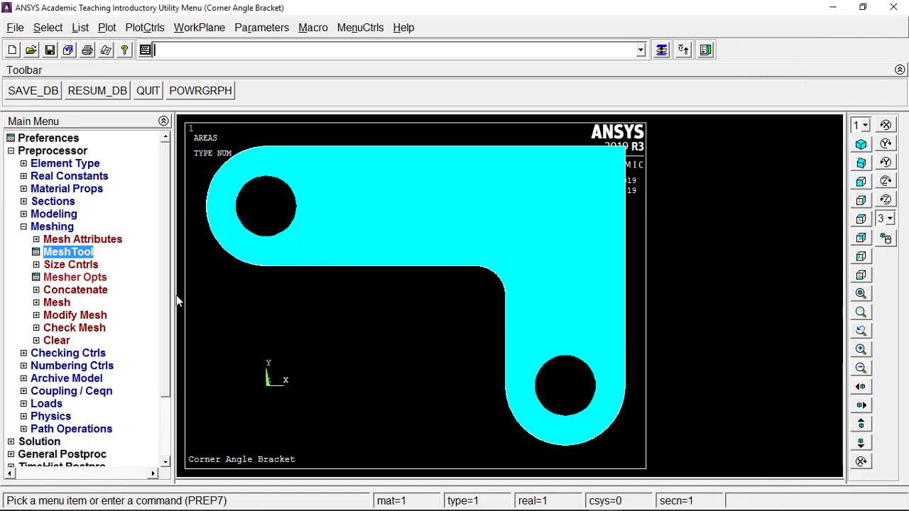
Step: Try to free-mesh all bracket areas with quad elements at an edge length of 1
{"action": "left_click", "coordinate": [76, 252]}
{"action": "left_click", "coordinate": [781, 417]}
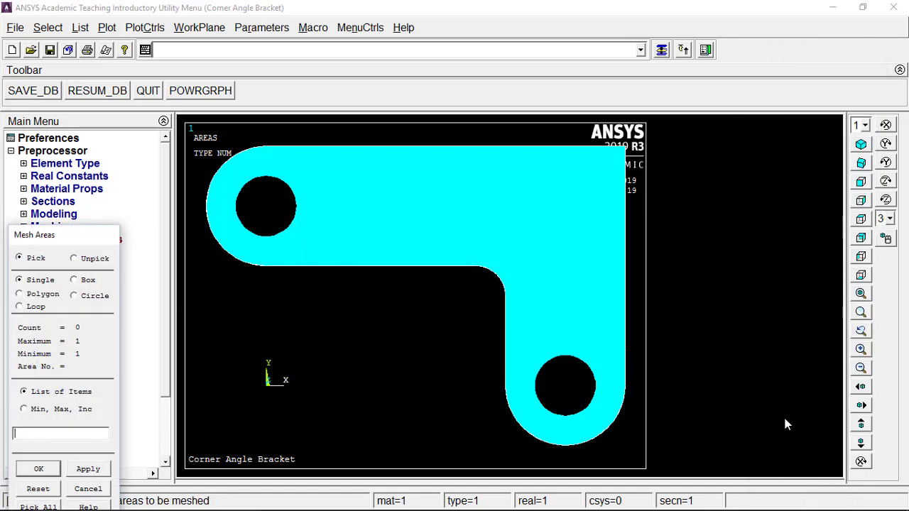
{"action": "left_click_drag", "start_coordinate": [64, 234], "coordinate": [72, 191]}
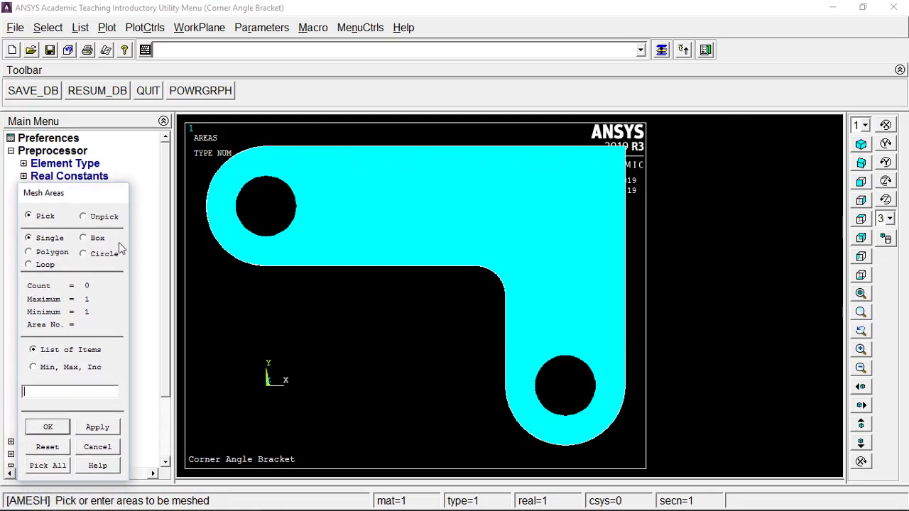
{"action": "left_click", "coordinate": [49, 466]}
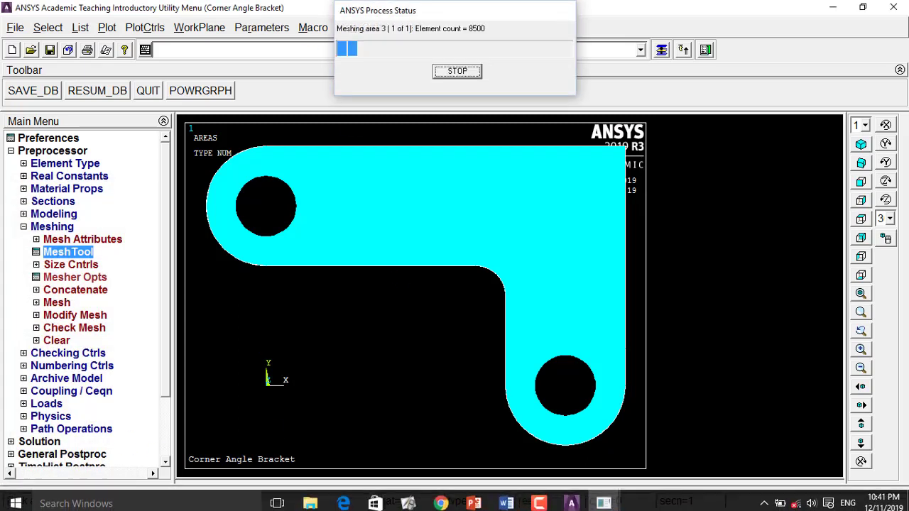
{"action": "left_click", "coordinate": [539, 498]}
{"action": "left_click", "coordinate": [853, 477]}
{"action": "left_click", "coordinate": [852, 474]}
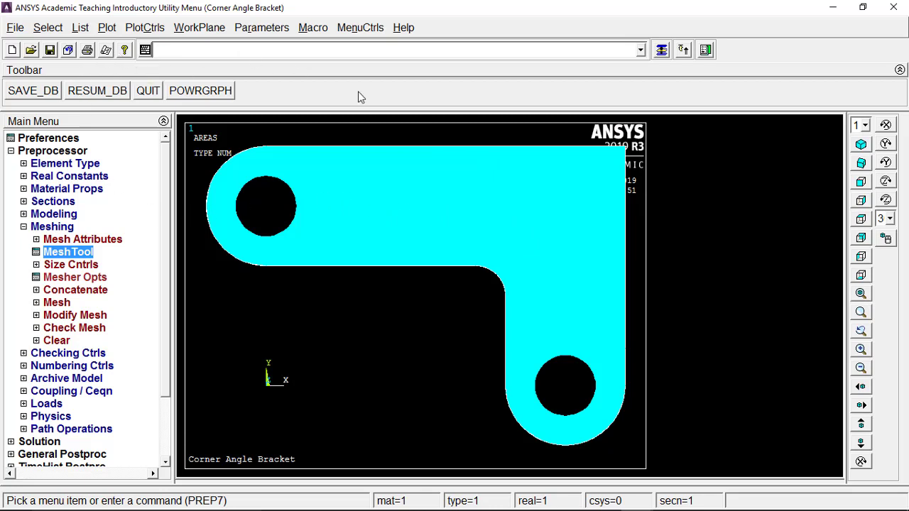
Step: Set the element edge length to 10 for all areas in the MeshTool
{"action": "left_click", "coordinate": [85, 253]}
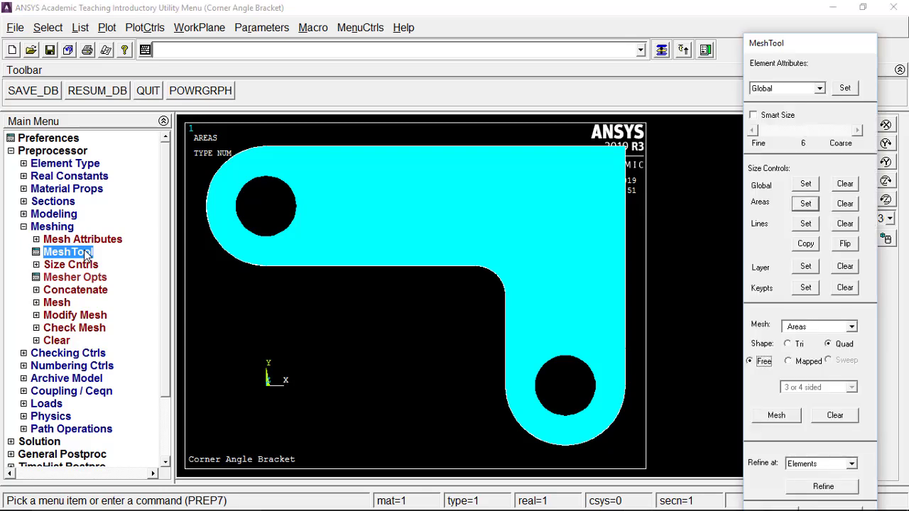
{"action": "left_click", "coordinate": [805, 206]}
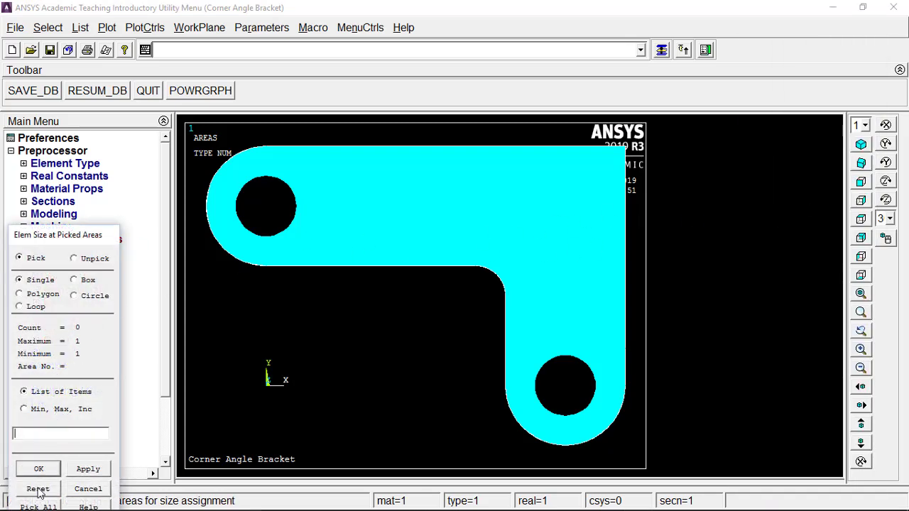
{"action": "left_click", "coordinate": [38, 506]}
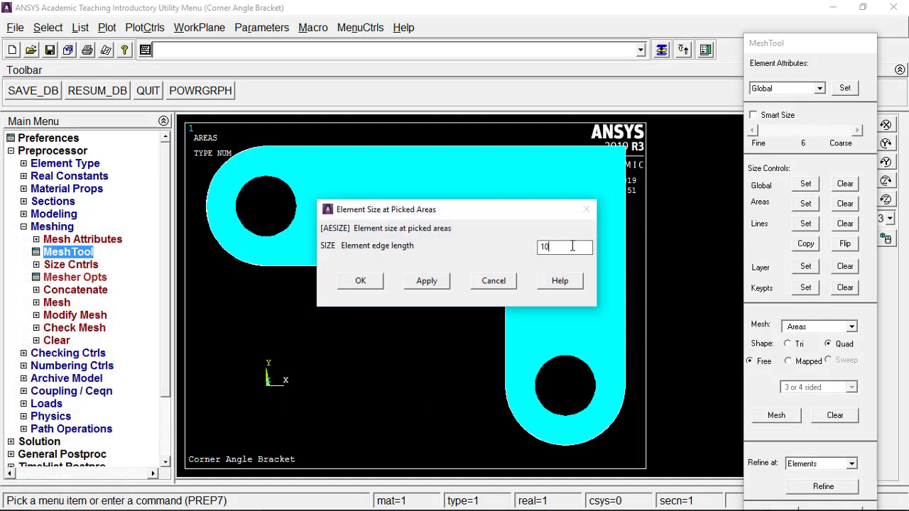
{"action": "type", "text": "10"}
{"action": "left_click", "coordinate": [360, 280]}
Step: Mesh the whole bracket area with free quad elements at the edge length of 10
{"action": "left_click", "coordinate": [92, 257]}
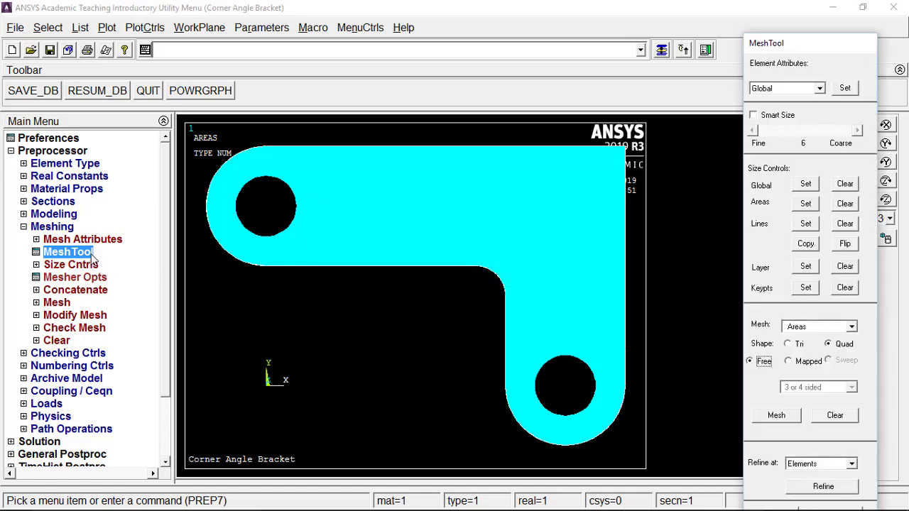
{"action": "left_click", "coordinate": [773, 415]}
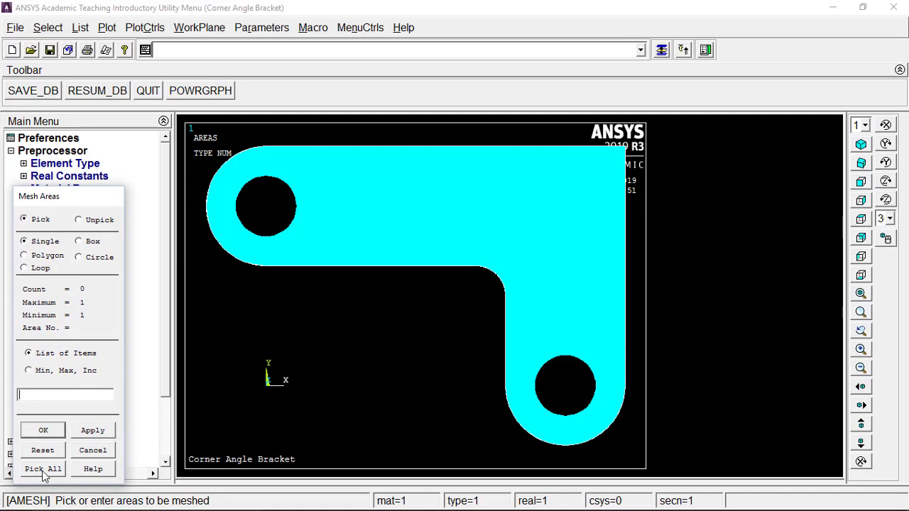
{"action": "left_click", "coordinate": [43, 469]}
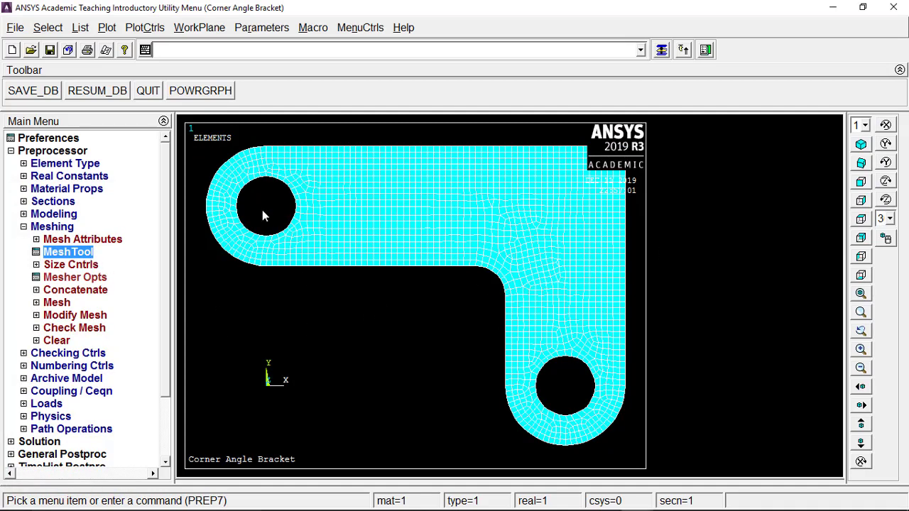
{"action": "left_click", "coordinate": [87, 256]}
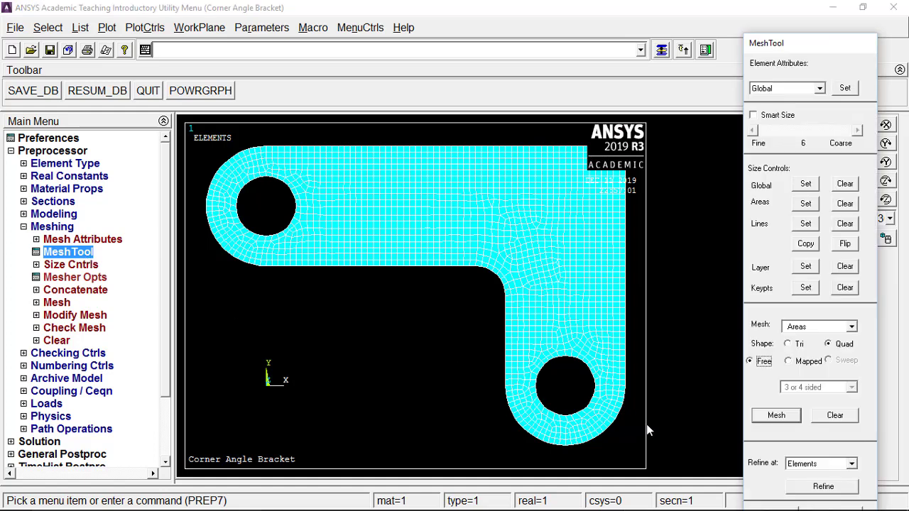
Step: Refine the mesh at all elements of the bracket with refinement level 1 (Minimal)
{"action": "left_click", "coordinate": [857, 463]}
{"action": "left_click", "coordinate": [855, 462]}
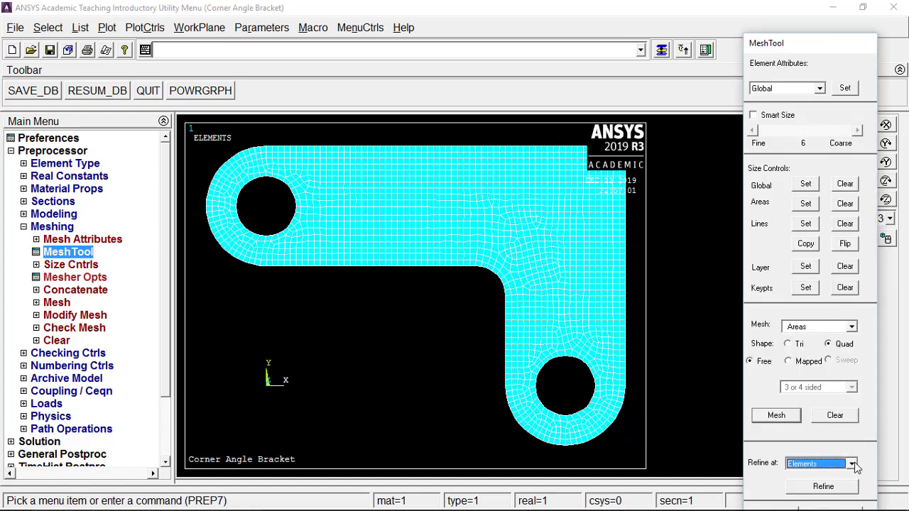
{"action": "left_click", "coordinate": [824, 487]}
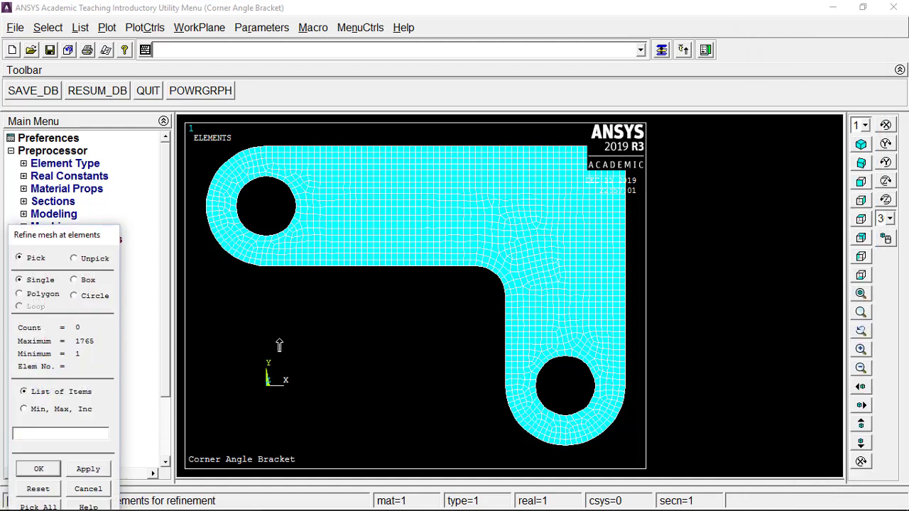
{"action": "left_click", "coordinate": [45, 507]}
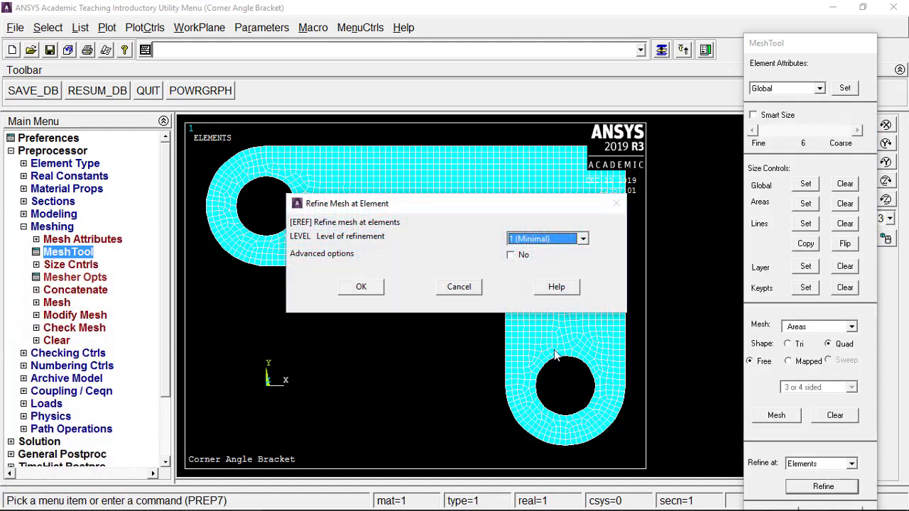
{"action": "left_click", "coordinate": [583, 240]}
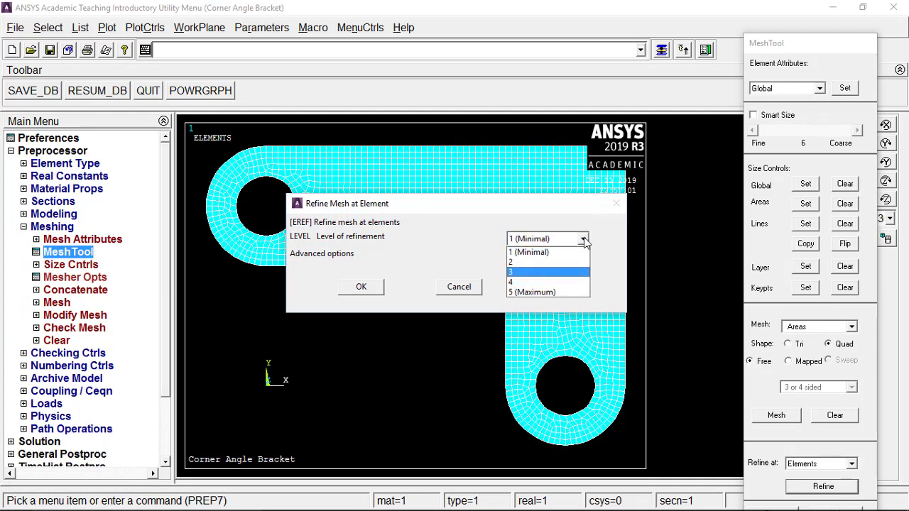
{"action": "left_click", "coordinate": [584, 240]}
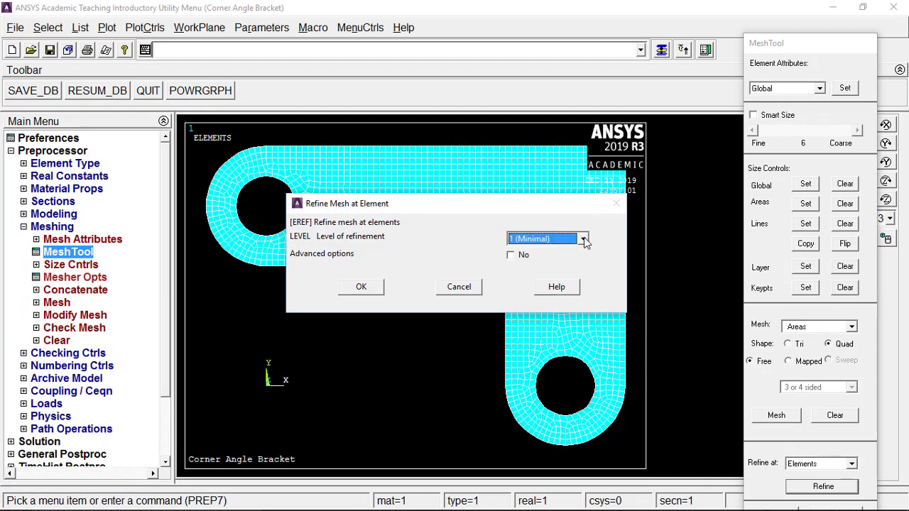
{"action": "left_click", "coordinate": [361, 288]}
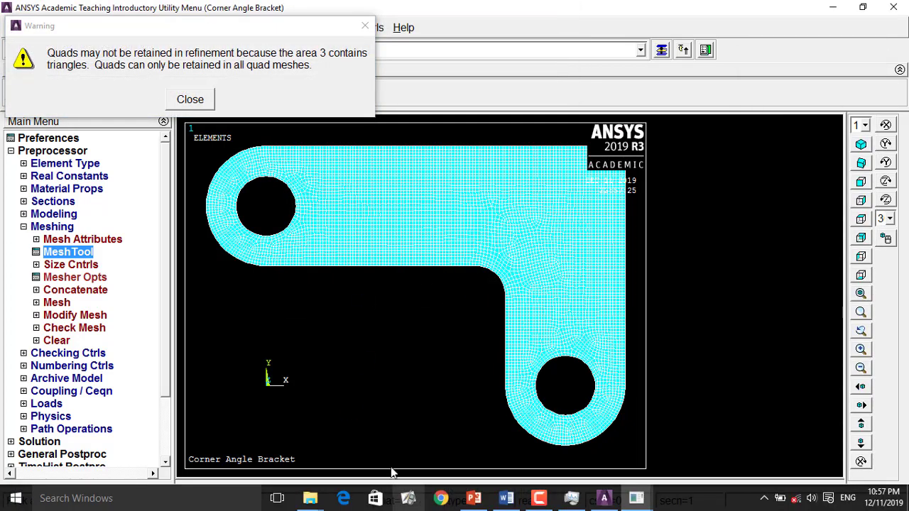
{"action": "left_click", "coordinate": [191, 99]}
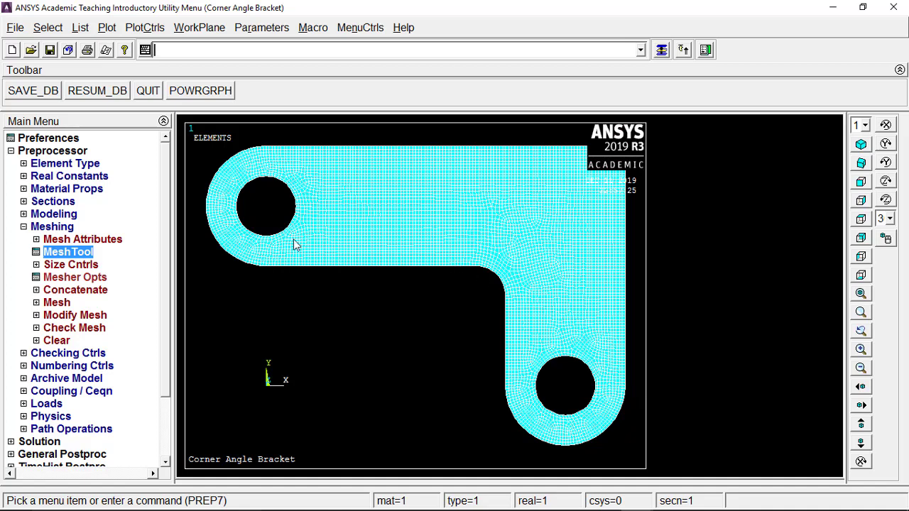
Step: Set the new analysis type to Static and close the MeshTool
{"action": "left_click", "coordinate": [61, 229]}
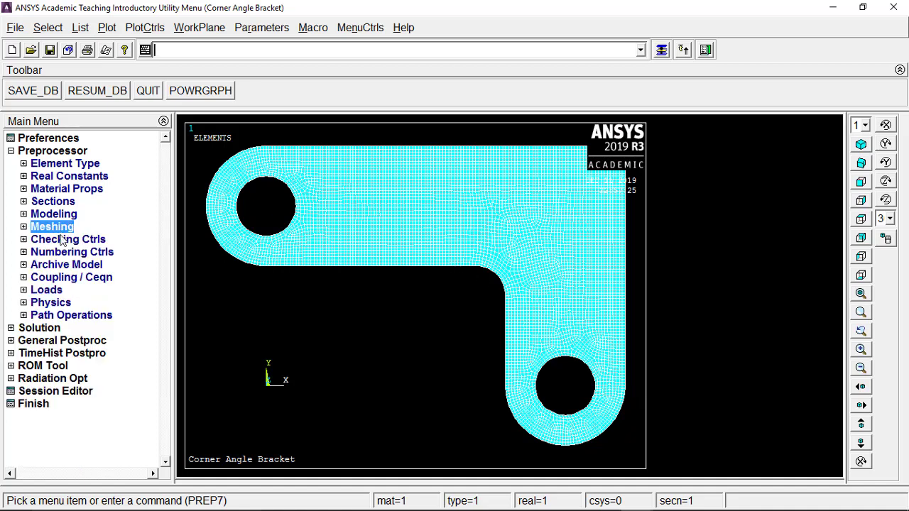
{"action": "left_click", "coordinate": [54, 293]}
{"action": "left_click", "coordinate": [81, 304]}
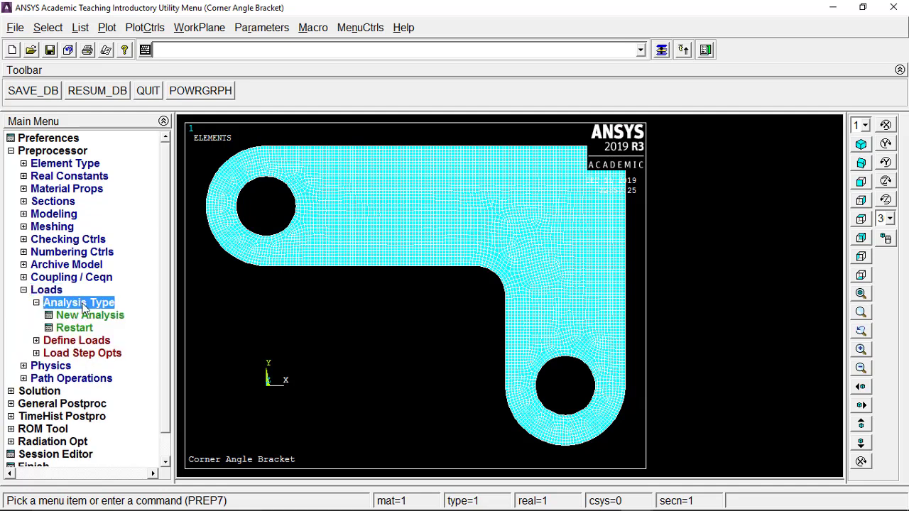
{"action": "left_click", "coordinate": [90, 316]}
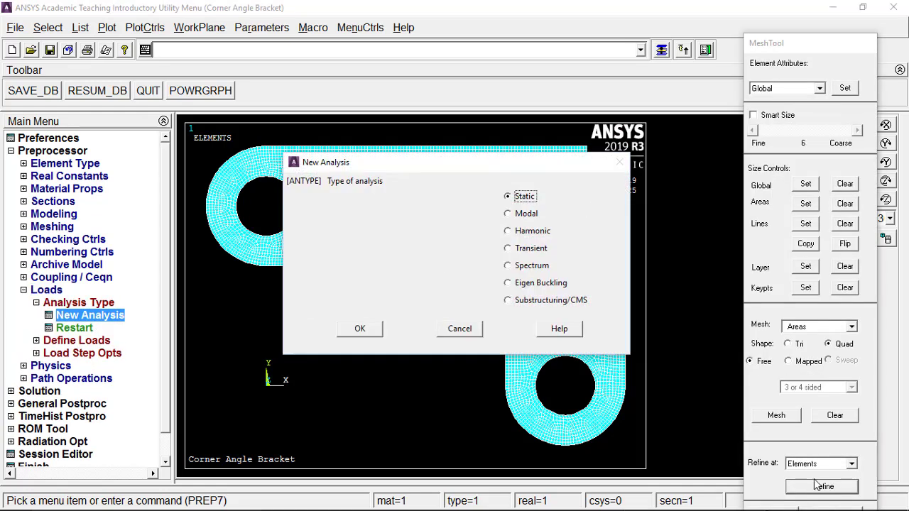
{"action": "left_click_drag", "start_coordinate": [844, 44], "coordinate": [850, 11]}
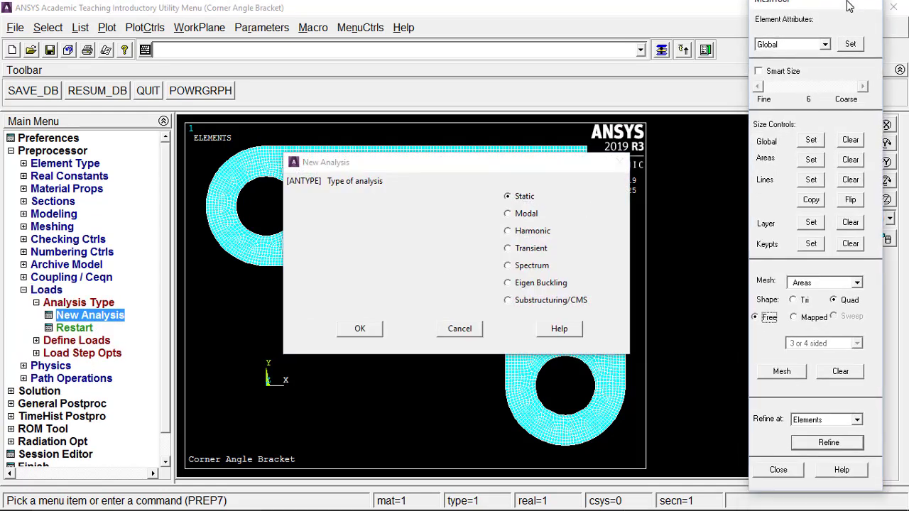
{"action": "left_click", "coordinate": [778, 481]}
{"action": "left_click", "coordinate": [377, 330]}
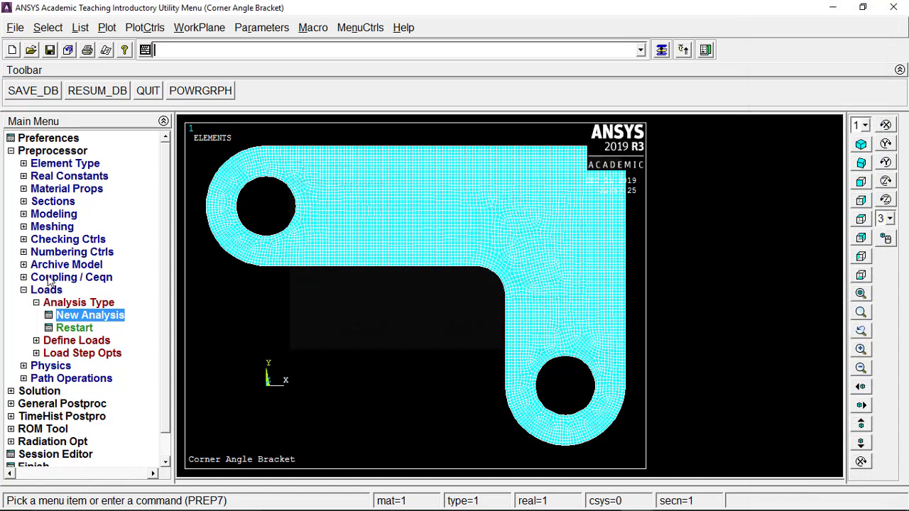
Step: Check the fixed pin hole in the Word drawing and constrain All DOF to displacement 0 on the upper-left hole's four lines
{"action": "left_click", "coordinate": [68, 302]}
{"action": "left_click", "coordinate": [71, 319]}
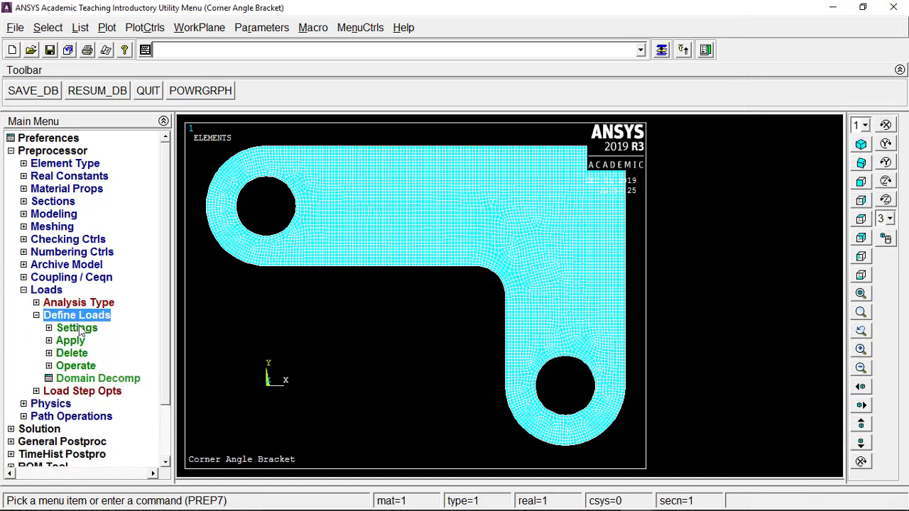
{"action": "left_click", "coordinate": [81, 329]}
{"action": "left_click", "coordinate": [89, 332]}
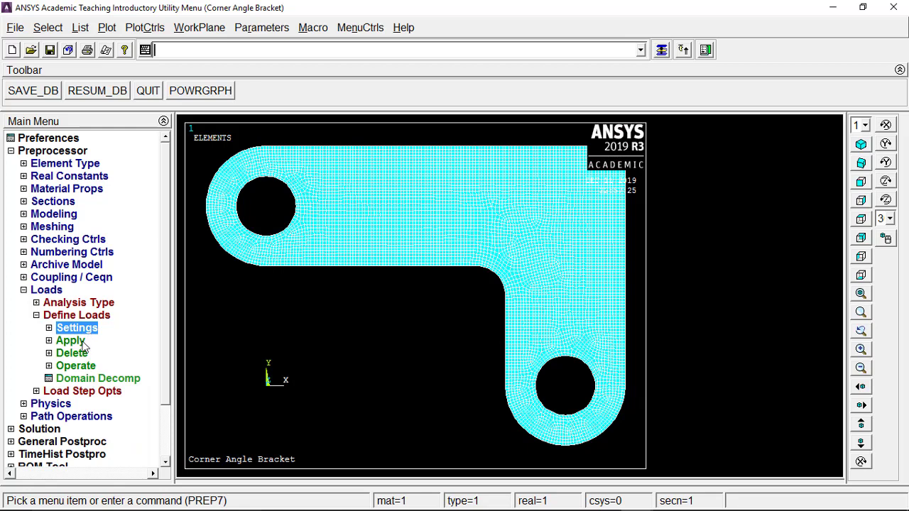
{"action": "left_click", "coordinate": [85, 342]}
{"action": "left_click", "coordinate": [91, 354]}
{"action": "left_click", "coordinate": [107, 365]}
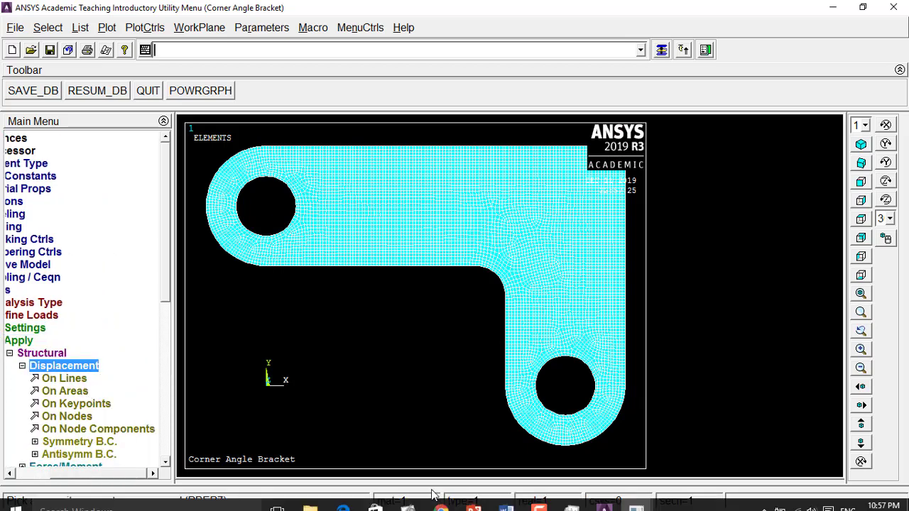
{"action": "left_click", "coordinate": [77, 383]}
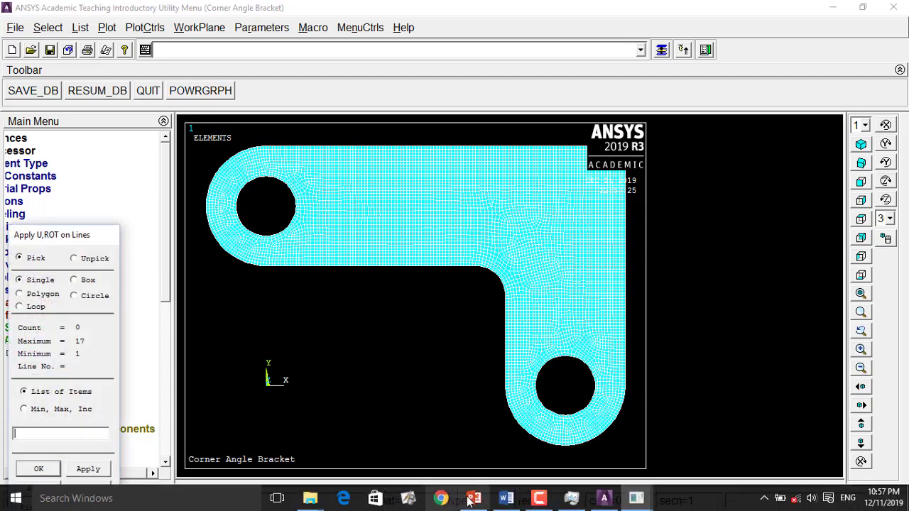
{"action": "left_click", "coordinate": [506, 503]}
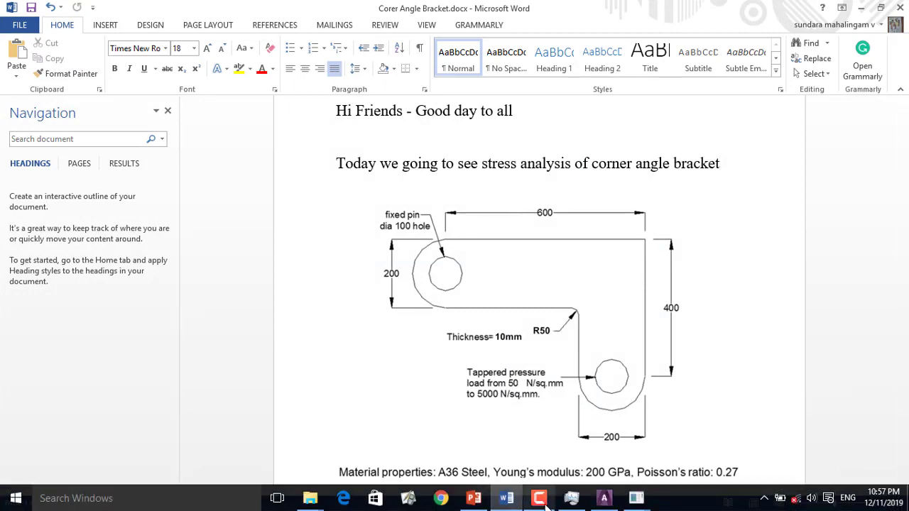
{"action": "left_click", "coordinate": [509, 503]}
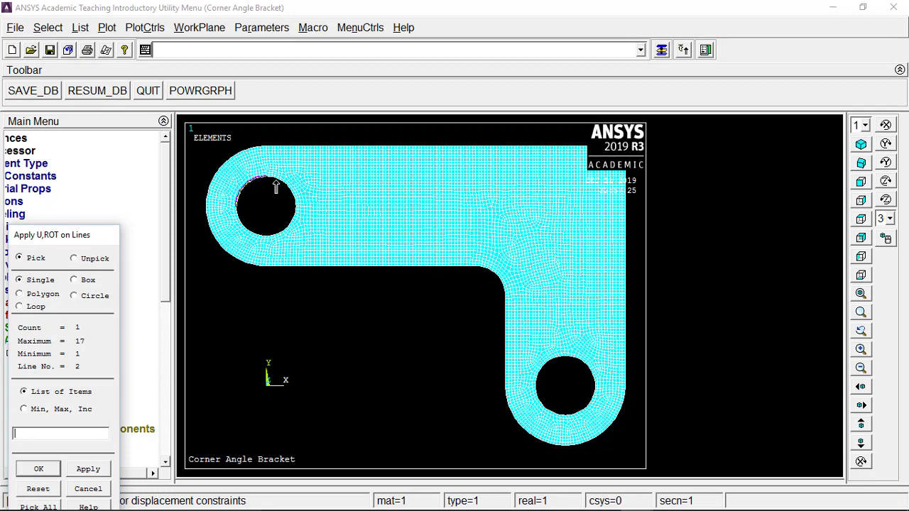
{"action": "left_click", "coordinate": [278, 190]}
{"action": "left_click", "coordinate": [250, 238]}
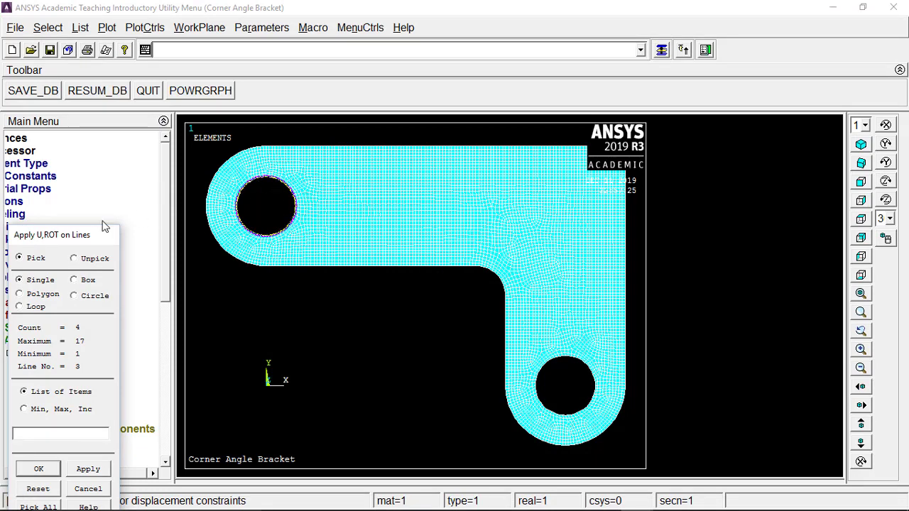
{"action": "left_click_drag", "start_coordinate": [88, 234], "coordinate": [110, 175]}
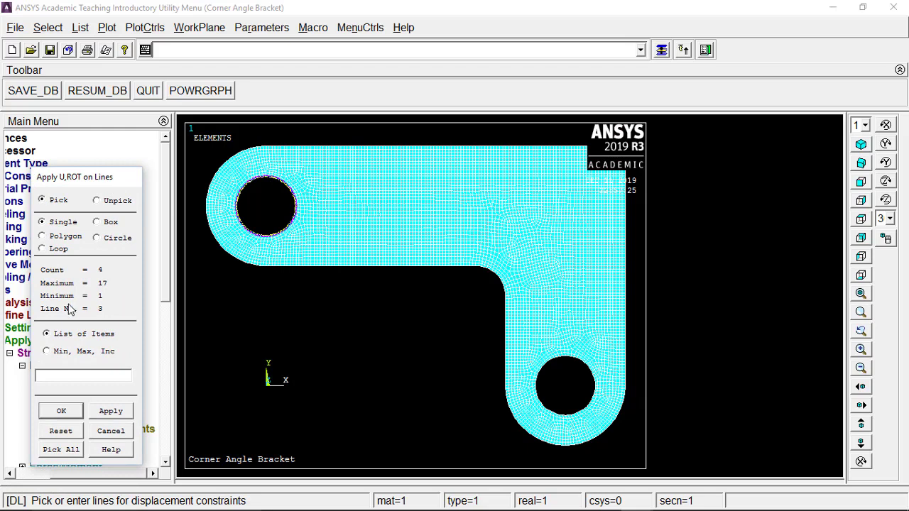
{"action": "left_click", "coordinate": [62, 414]}
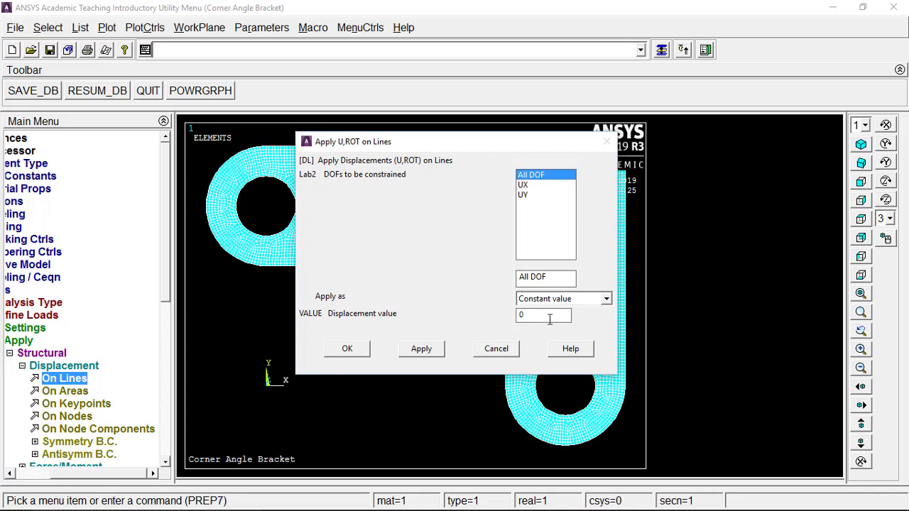
{"action": "left_click", "coordinate": [348, 349]}
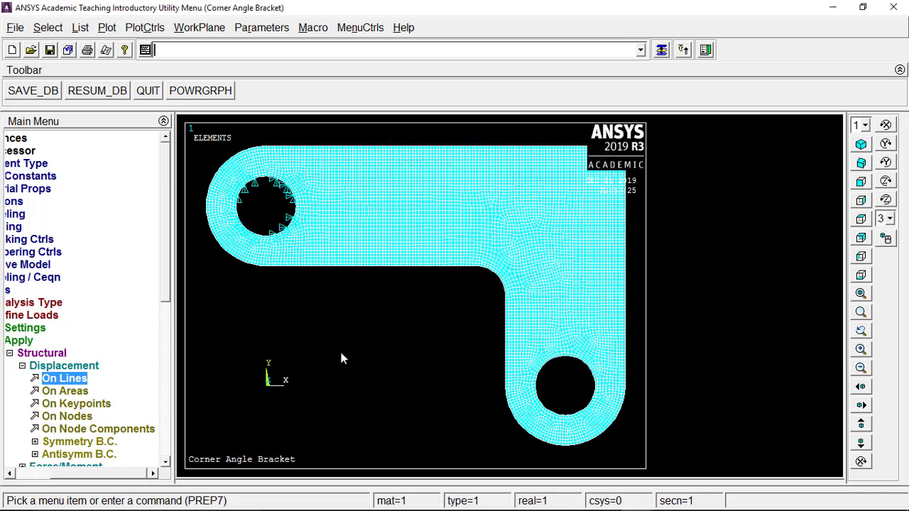
Step: Check the tapered pressure load in the Word drawing and expand the structural pressure load options
{"action": "left_click", "coordinate": [64, 367]}
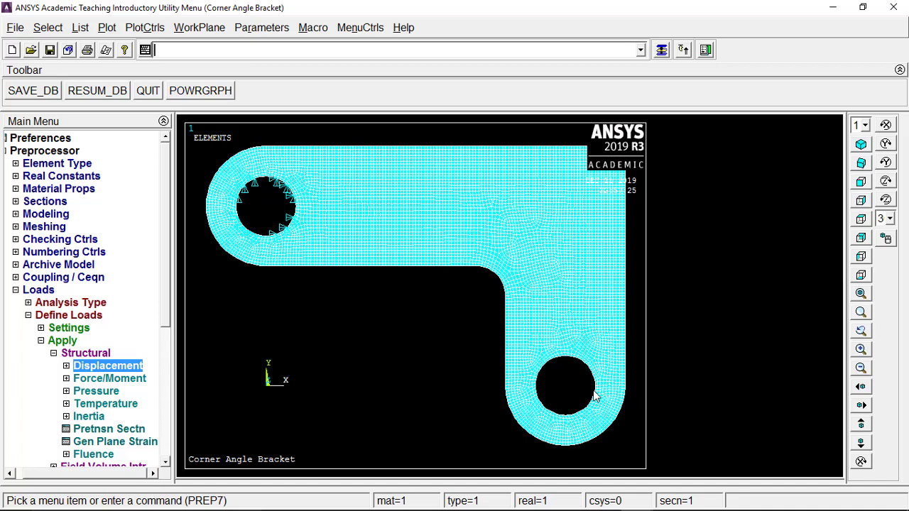
{"action": "left_click", "coordinate": [508, 499]}
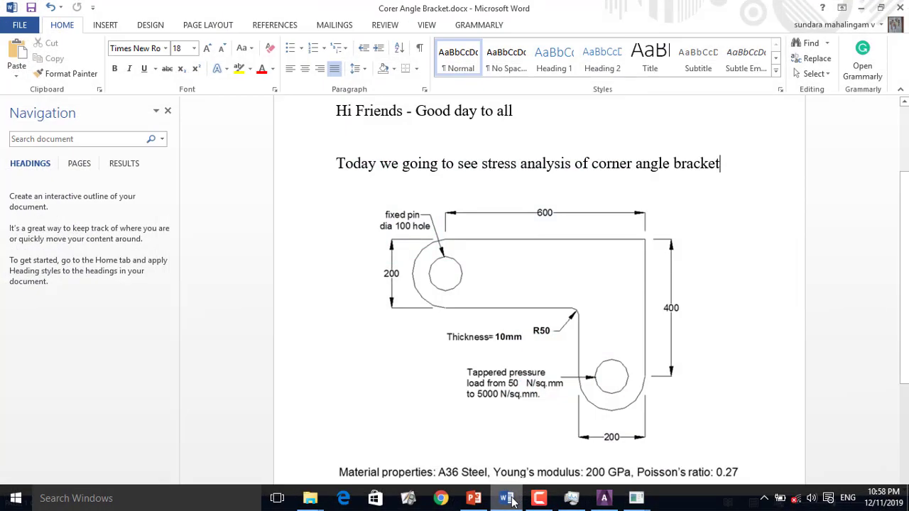
{"action": "left_click", "coordinate": [509, 498]}
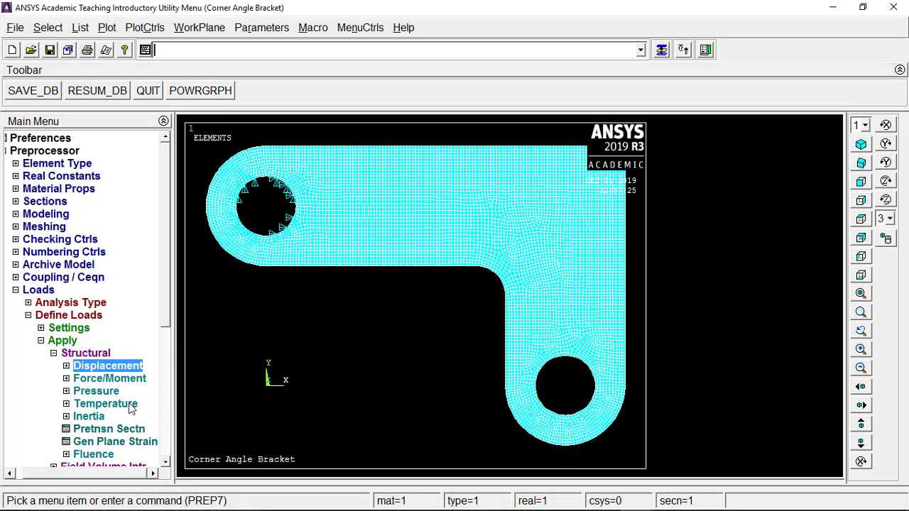
{"action": "left_click", "coordinate": [98, 392]}
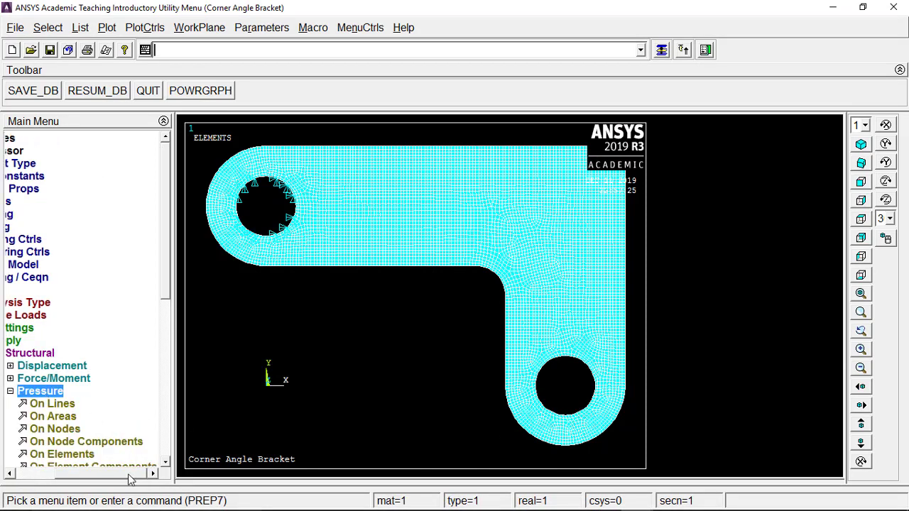
{"action": "scroll", "coordinate": [166, 303], "scroll_direction": "down", "scroll_amount": 3}
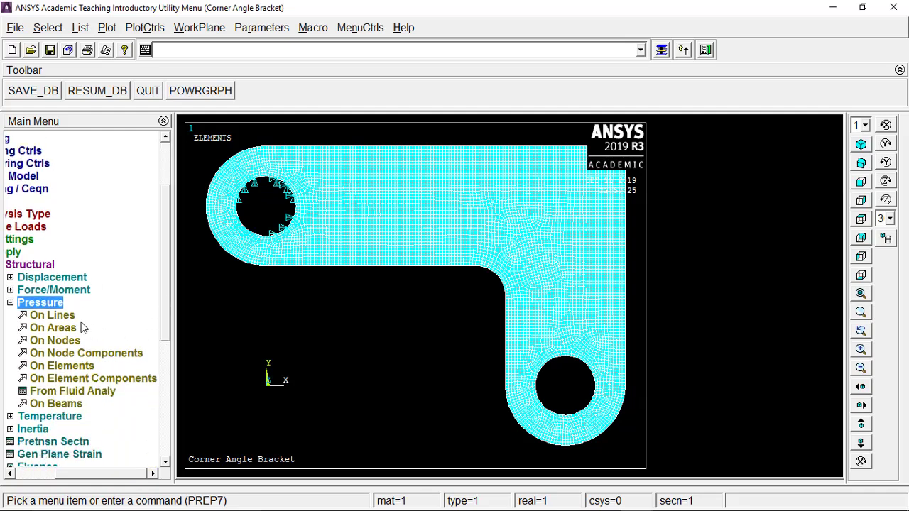
{"action": "left_click", "coordinate": [64, 316]}
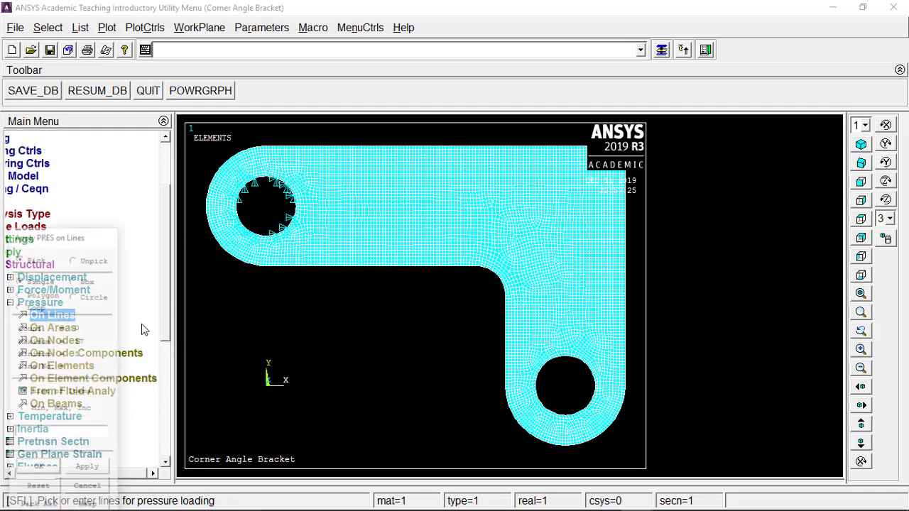
{"action": "left_click", "coordinate": [543, 405]}
{"action": "left_click", "coordinate": [42, 470]}
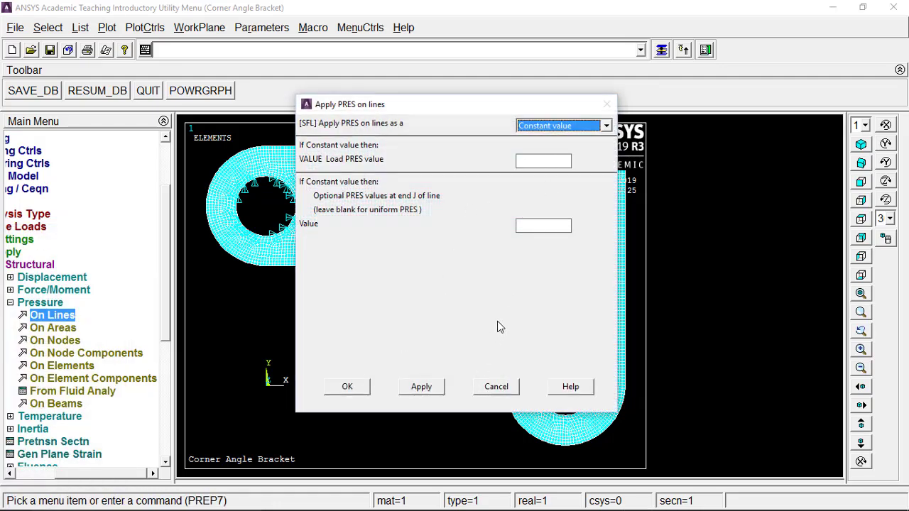
{"action": "left_click", "coordinate": [496, 386]}
{"action": "mouse_move", "coordinate": [505, 501]}
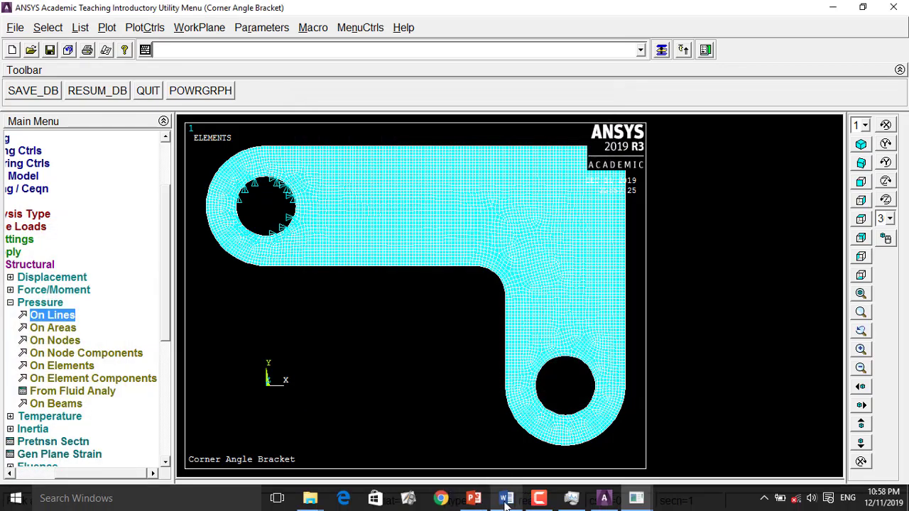
{"action": "left_click", "coordinate": [539, 499]}
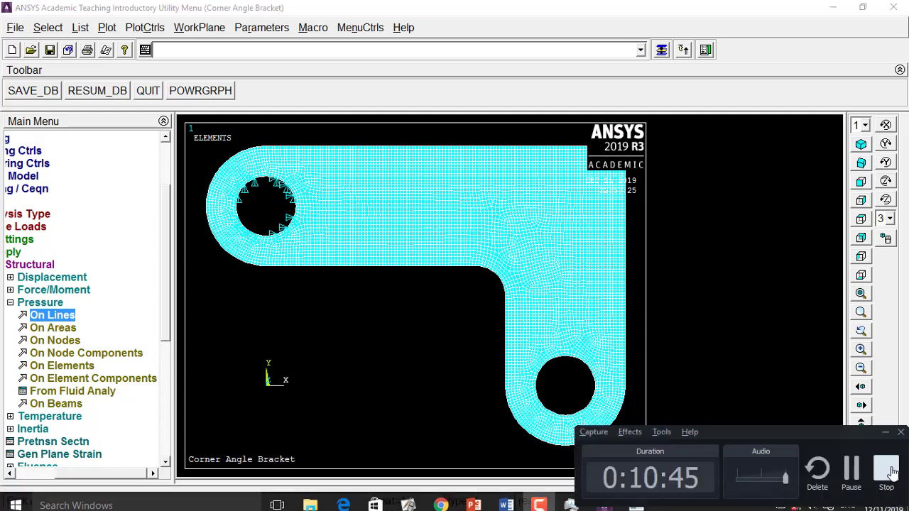
{"action": "left_click", "coordinate": [843, 474]}
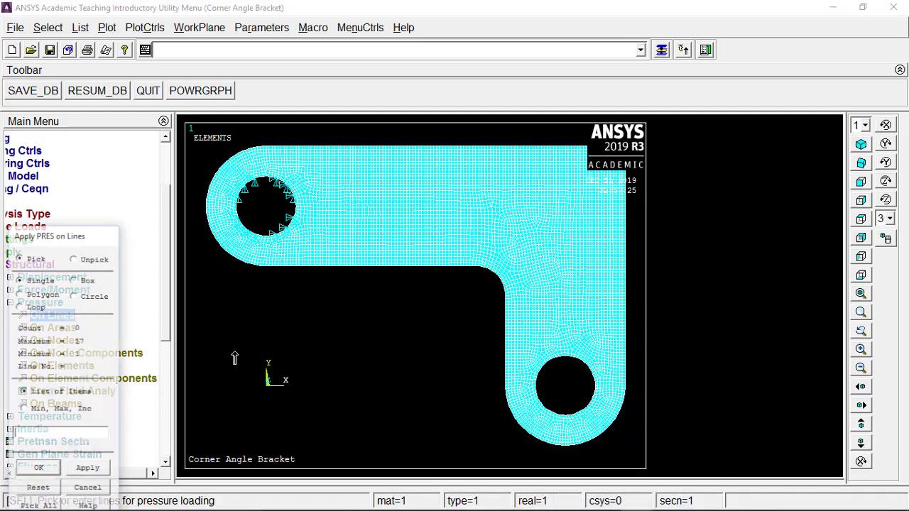
Step: Apply pressure on the lower-left arc of the lower-right pin hole, with load value 50 and end J value 5000
{"action": "left_click", "coordinate": [45, 317]}
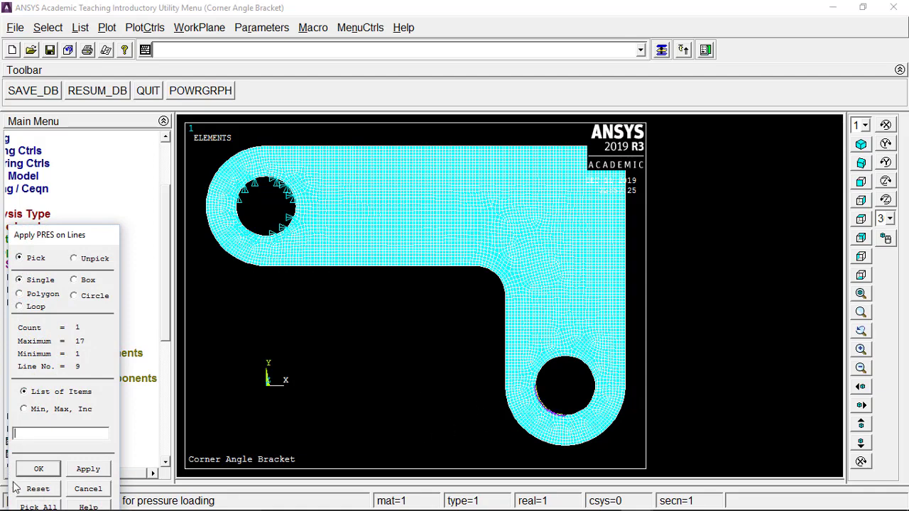
{"action": "left_click", "coordinate": [88, 469]}
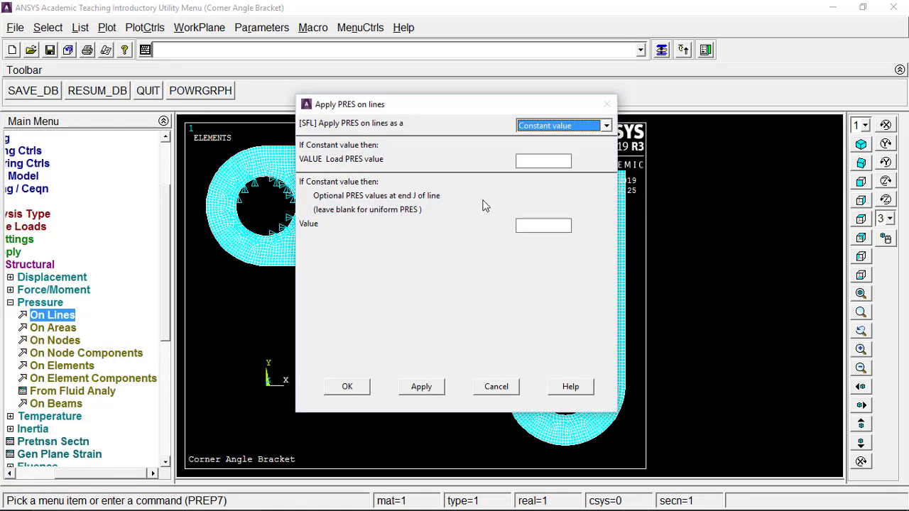
{"action": "left_click", "coordinate": [544, 159]}
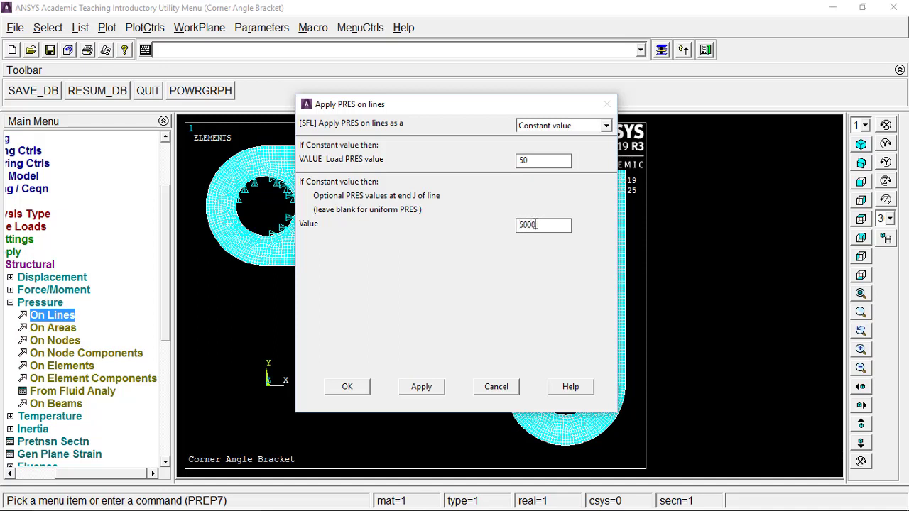
{"action": "left_click", "coordinate": [421, 394]}
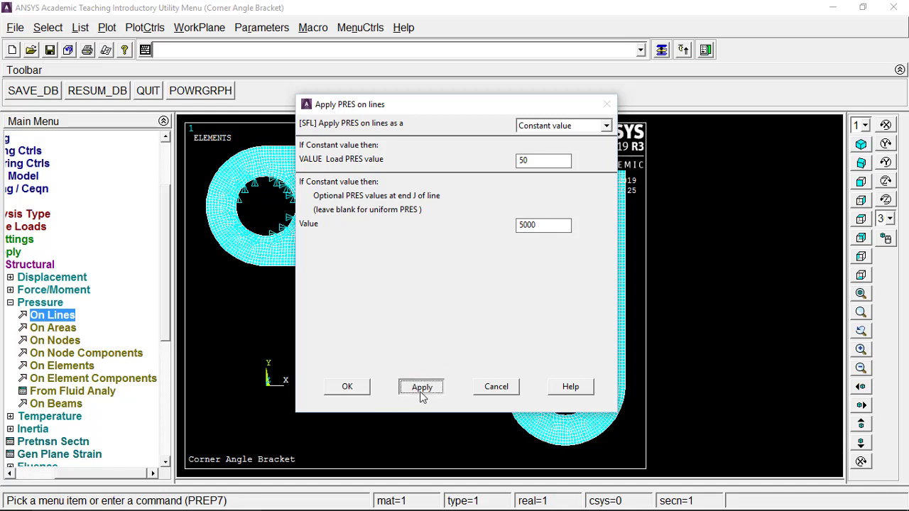
Step: Apply pressure on the same hole's lower-right arc, with load value 5000 and end J value 50, and display the model with Multi-Plots
{"action": "left_click", "coordinate": [579, 412]}
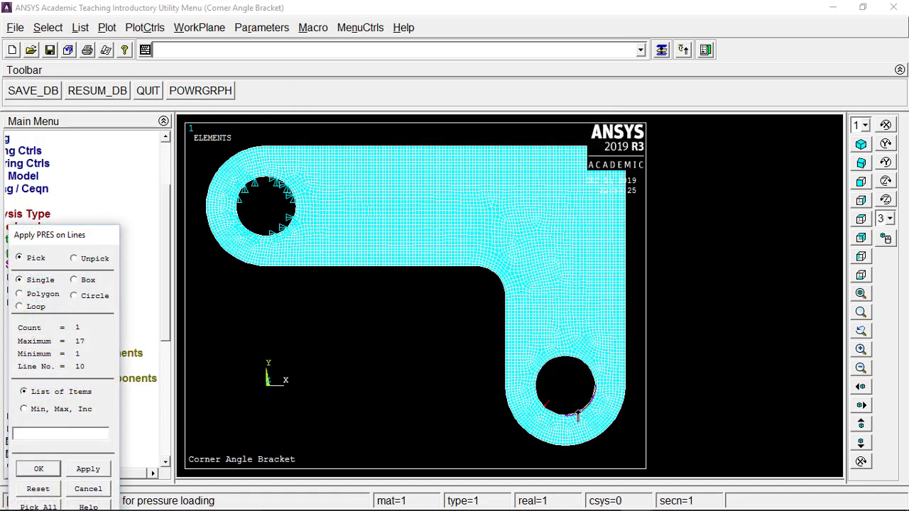
{"action": "left_click", "coordinate": [88, 469]}
{"action": "double_click", "coordinate": [521, 159]}
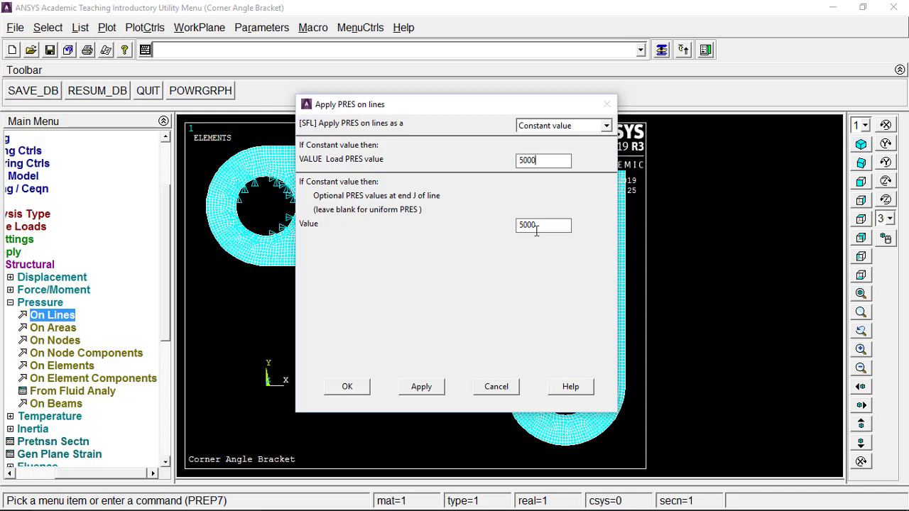
{"action": "left_click_drag", "start_coordinate": [537, 225], "coordinate": [487, 225]}
{"action": "type", "text": "50"}
{"action": "left_click", "coordinate": [368, 394]}
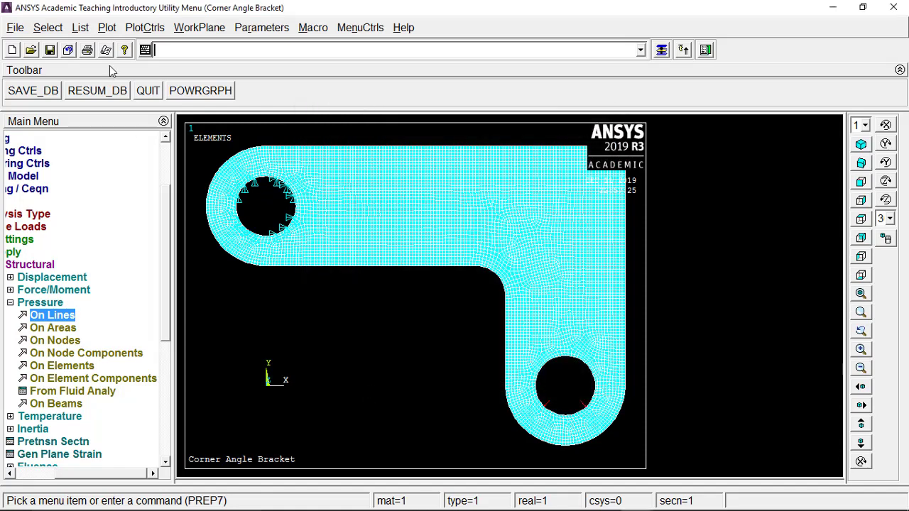
{"action": "left_click", "coordinate": [111, 29]}
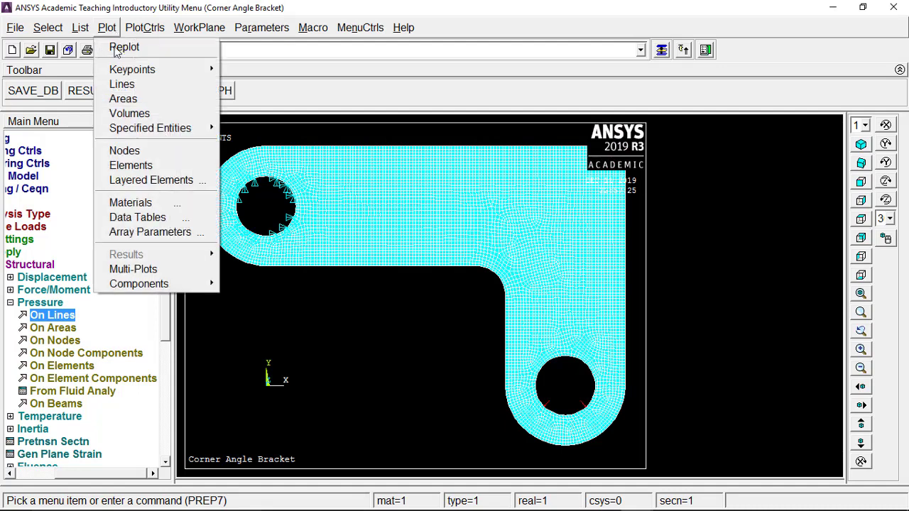
{"action": "left_click", "coordinate": [132, 269]}
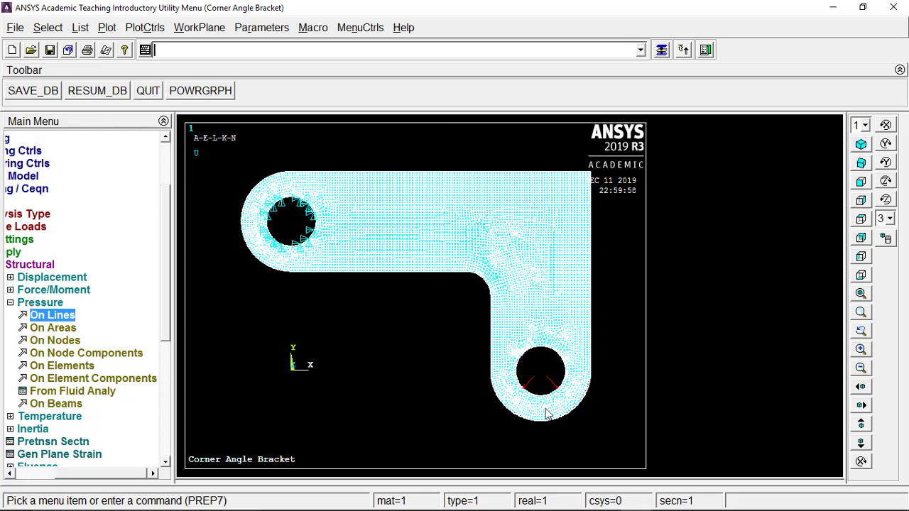
Step: Solve the current load step and dismiss the completion note and status listing
{"action": "left_click", "coordinate": [17, 301]}
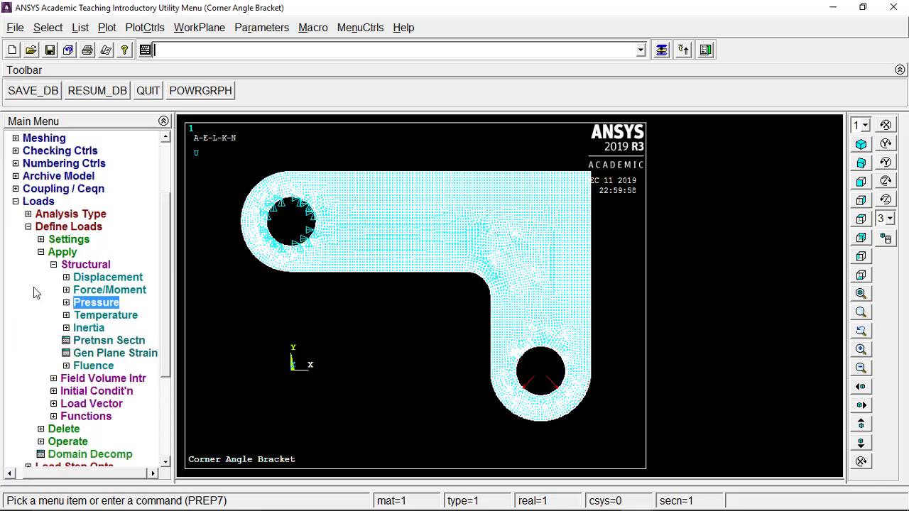
{"action": "left_click", "coordinate": [62, 267]}
{"action": "left_click", "coordinate": [61, 253]}
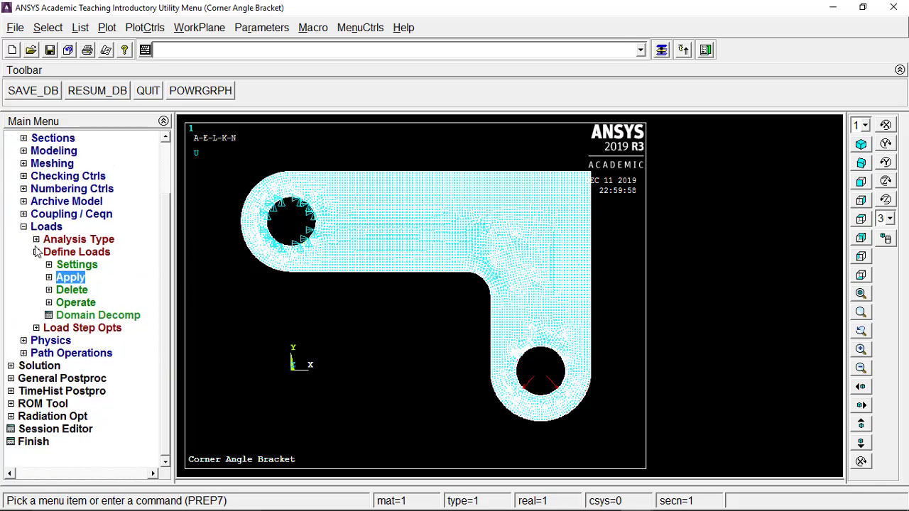
{"action": "left_click", "coordinate": [39, 253]}
{"action": "left_click", "coordinate": [24, 291]}
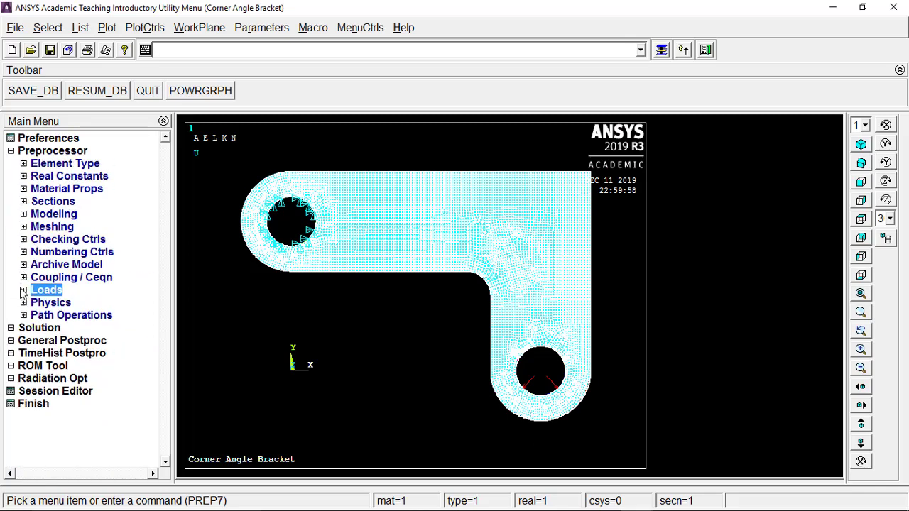
{"action": "left_click", "coordinate": [11, 151]}
{"action": "left_click", "coordinate": [20, 164]}
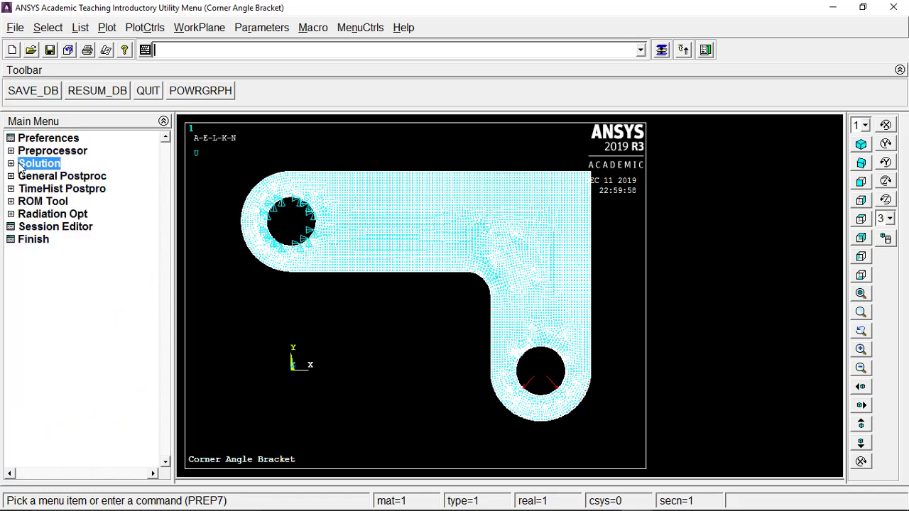
{"action": "left_click", "coordinate": [44, 240]}
{"action": "left_click", "coordinate": [84, 254]}
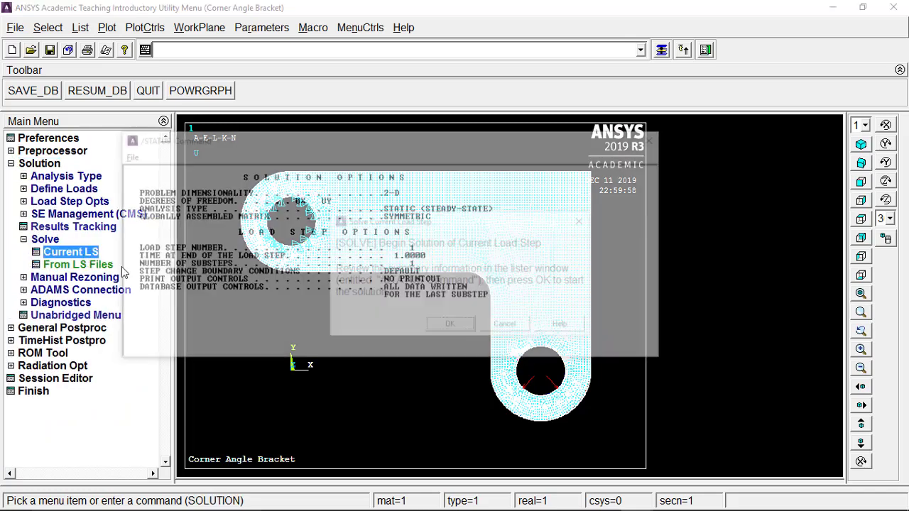
{"action": "left_click", "coordinate": [450, 326]}
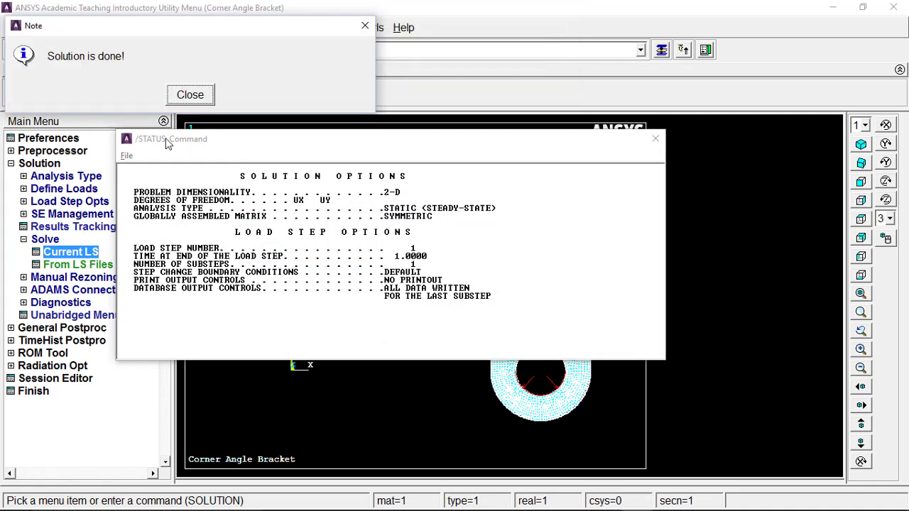
{"action": "left_click", "coordinate": [186, 93]}
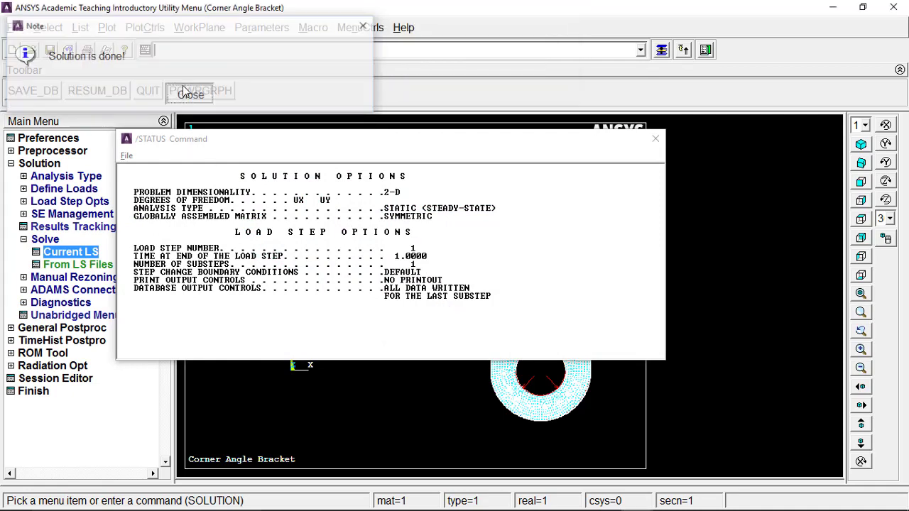
{"action": "left_click", "coordinate": [655, 139]}
Step: Plot the bracket's deformed shape together with the undeformed mesh (Def + undeformed)
{"action": "left_click", "coordinate": [44, 240]}
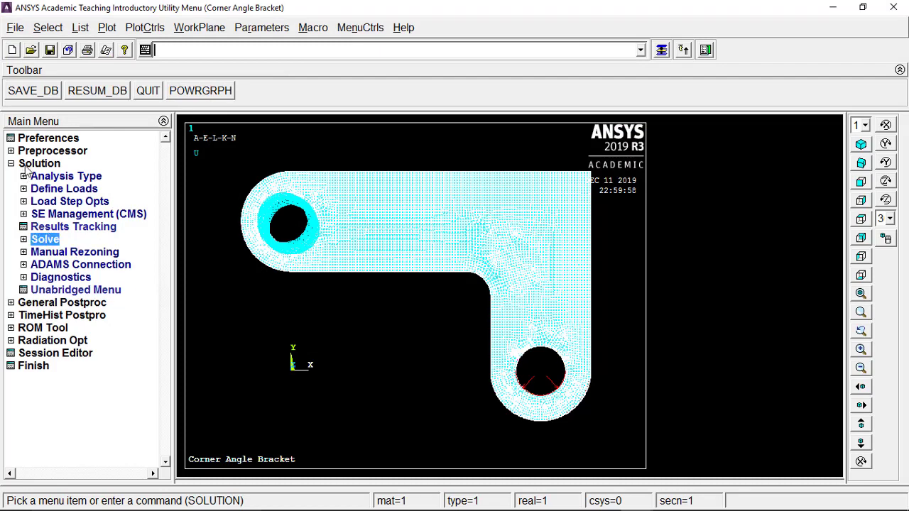
{"action": "left_click", "coordinate": [28, 164]}
{"action": "left_click", "coordinate": [30, 178]}
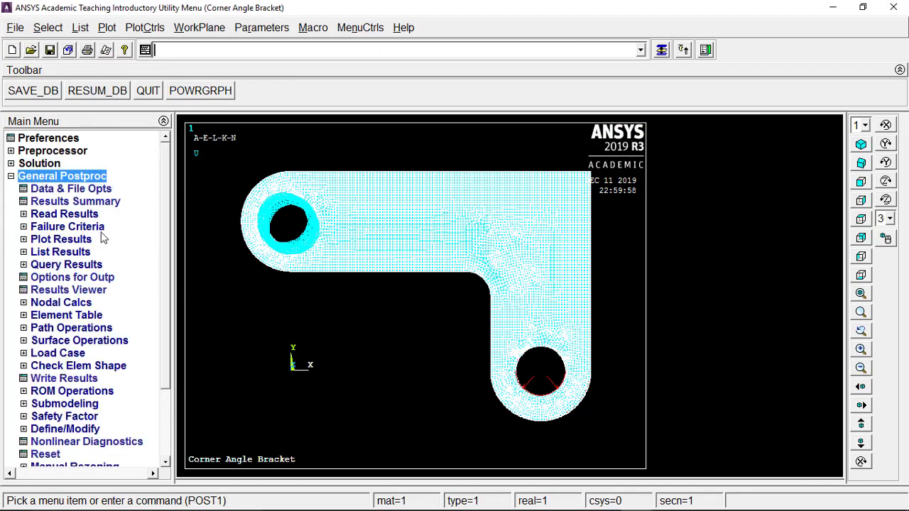
{"action": "left_click", "coordinate": [82, 243]}
{"action": "left_click", "coordinate": [106, 257]}
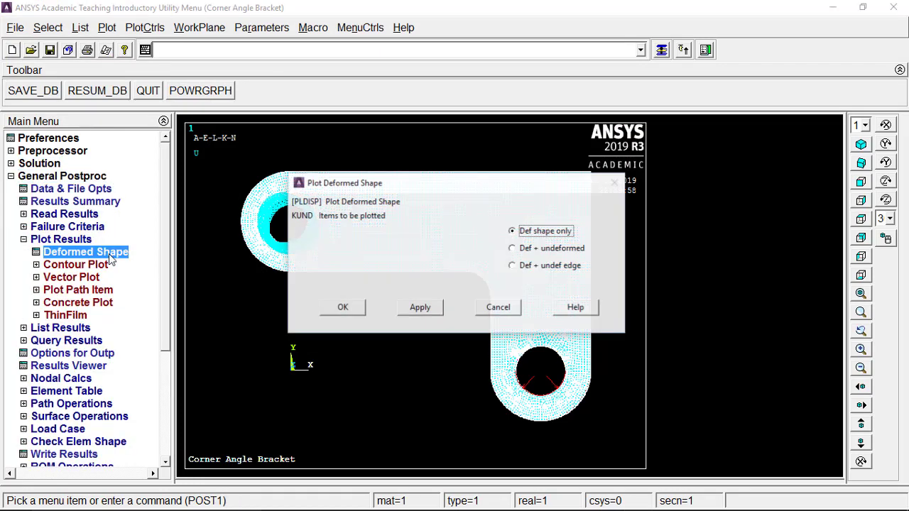
{"action": "left_click", "coordinate": [553, 250]}
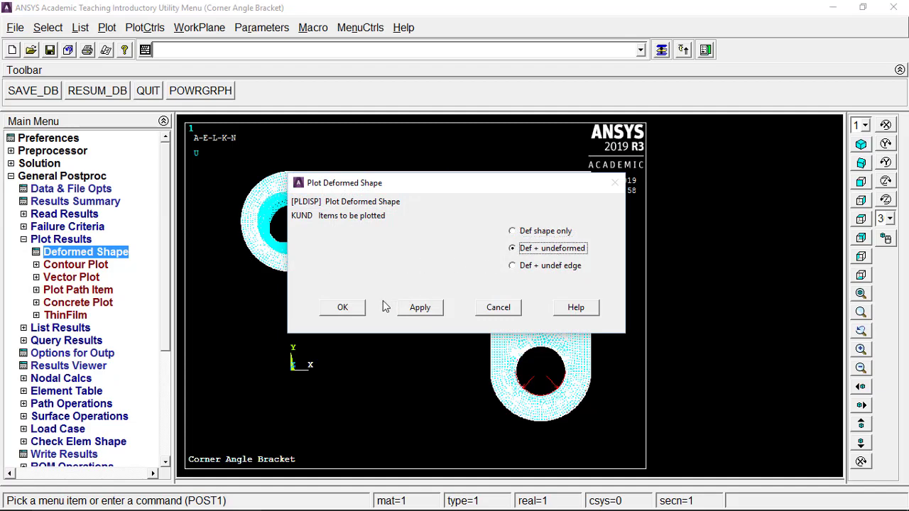
{"action": "left_click", "coordinate": [348, 310]}
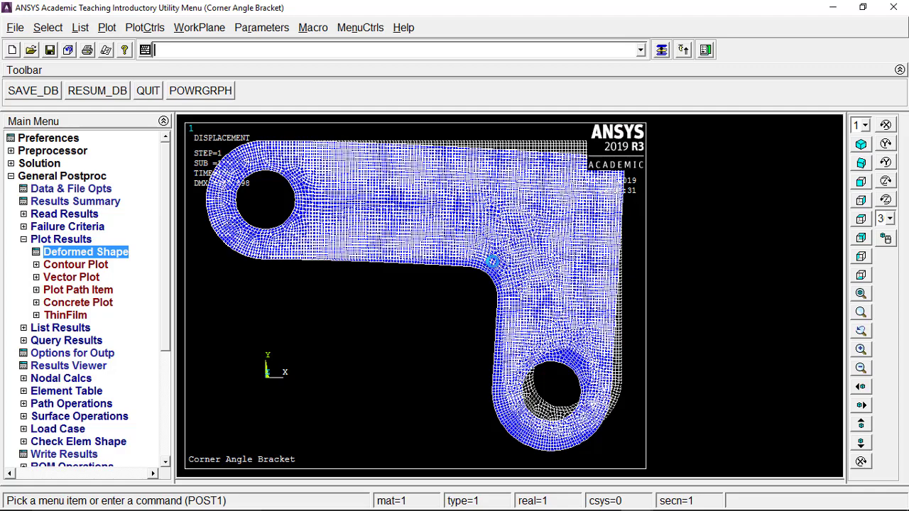
{"action": "scroll", "coordinate": [495, 262], "scroll_direction": "down", "scroll_amount": 3}
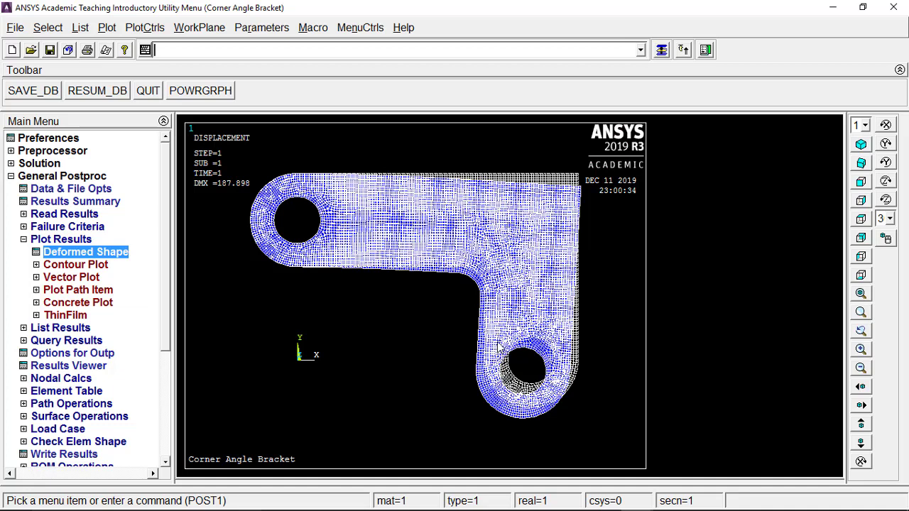
Step: Start the Report Generator with the Result File folder inside Ansys File as the report location, in Append mode
{"action": "left_click", "coordinate": [21, 28]}
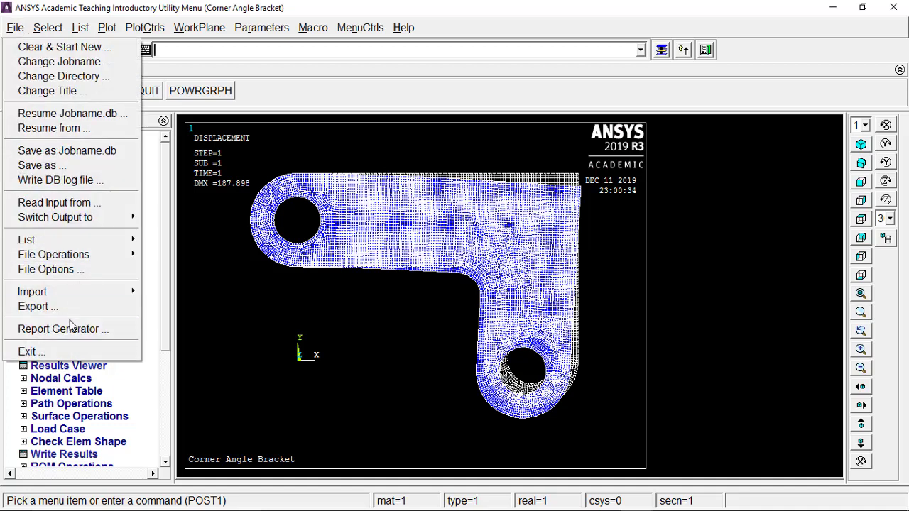
{"action": "left_click", "coordinate": [71, 328]}
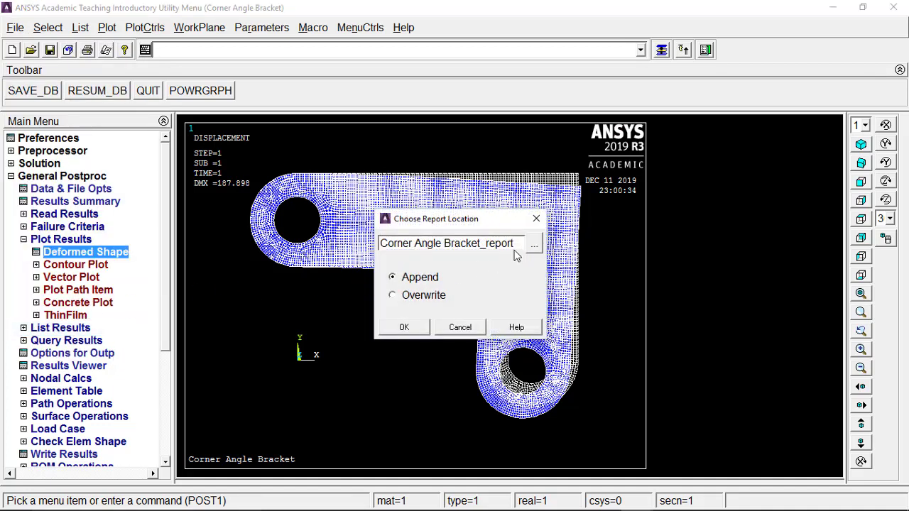
{"action": "left_click", "coordinate": [534, 245]}
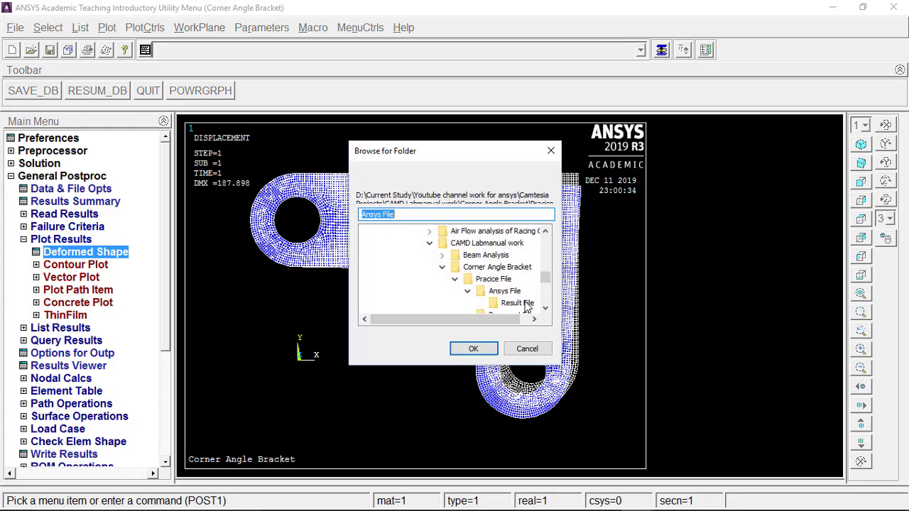
{"action": "left_click", "coordinate": [524, 304]}
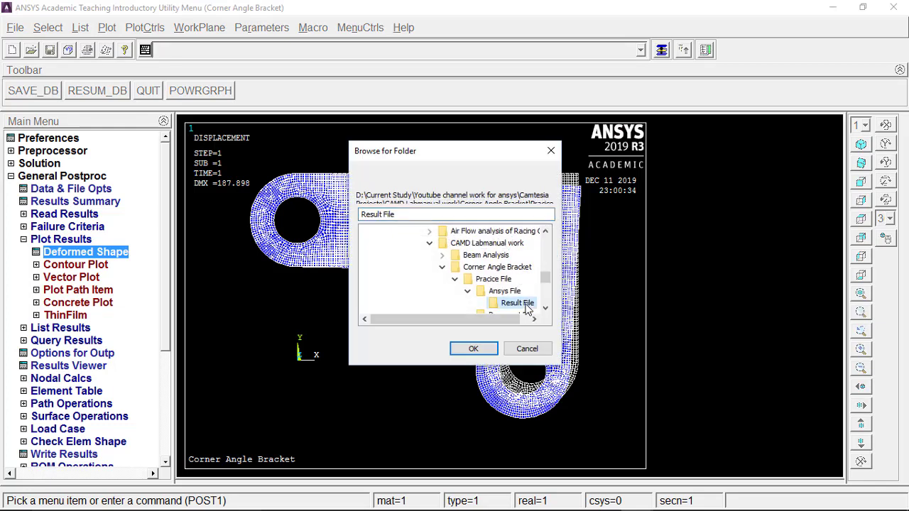
{"action": "left_click", "coordinate": [474, 349]}
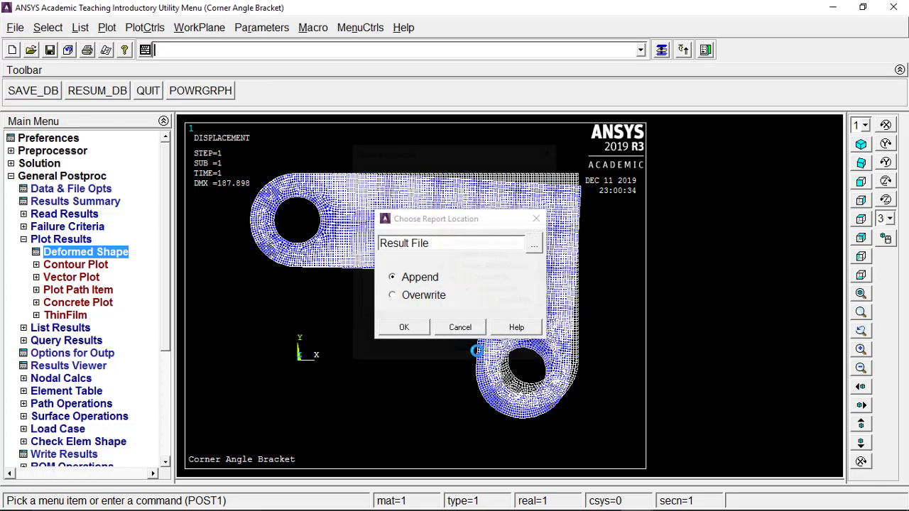
{"action": "left_click", "coordinate": [410, 329]}
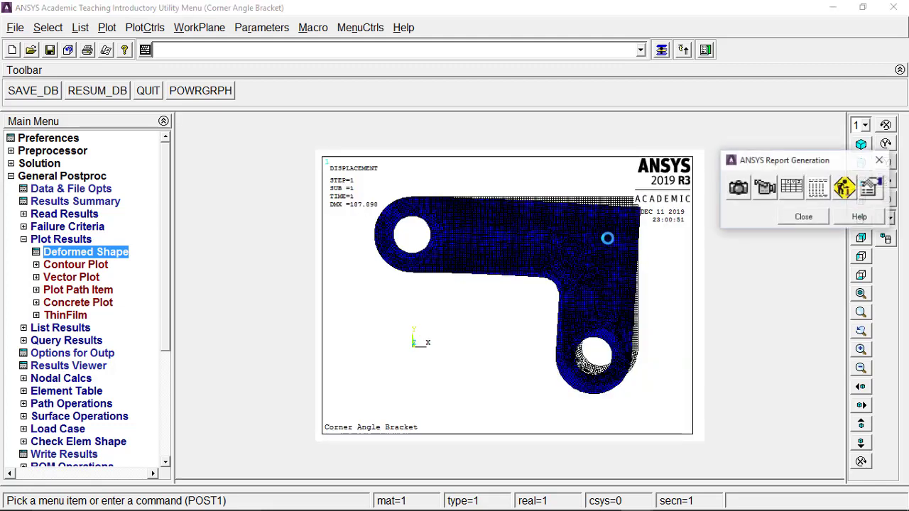
Step: Capture the deformed-shape plot into the report with the caption "Deformed Shape result" and close the report generator
{"action": "left_click", "coordinate": [742, 194]}
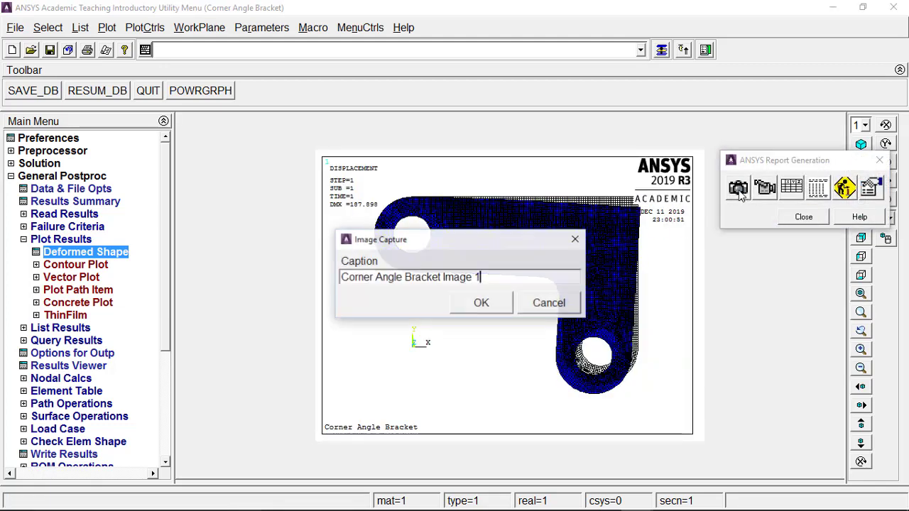
{"action": "left_click_drag", "start_coordinate": [481, 277], "coordinate": [290, 274]}
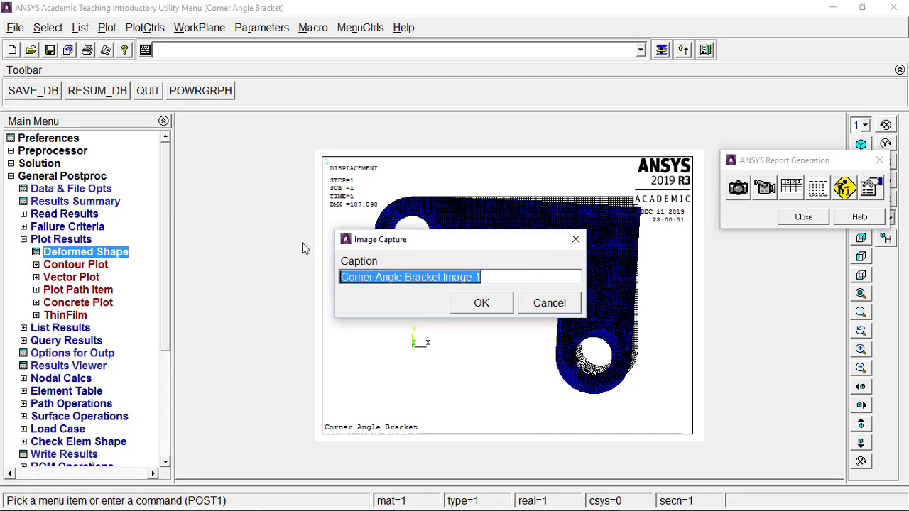
{"action": "type", "text": "Deforemd"}
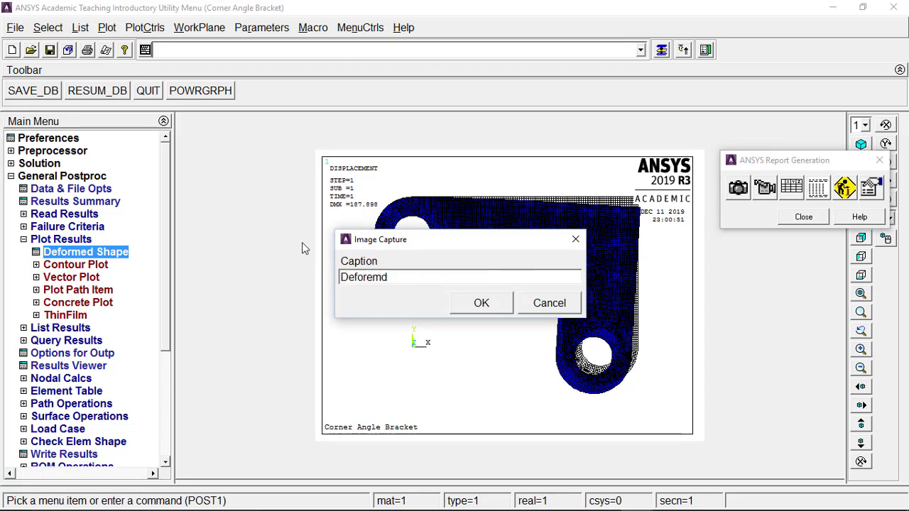
{"action": "key", "text": "BackSpace"}
{"action": "key", "text": "BackSpace"}
{"action": "key", "text": "BackSpace"}
{"action": "key", "text": "BackSpace"}
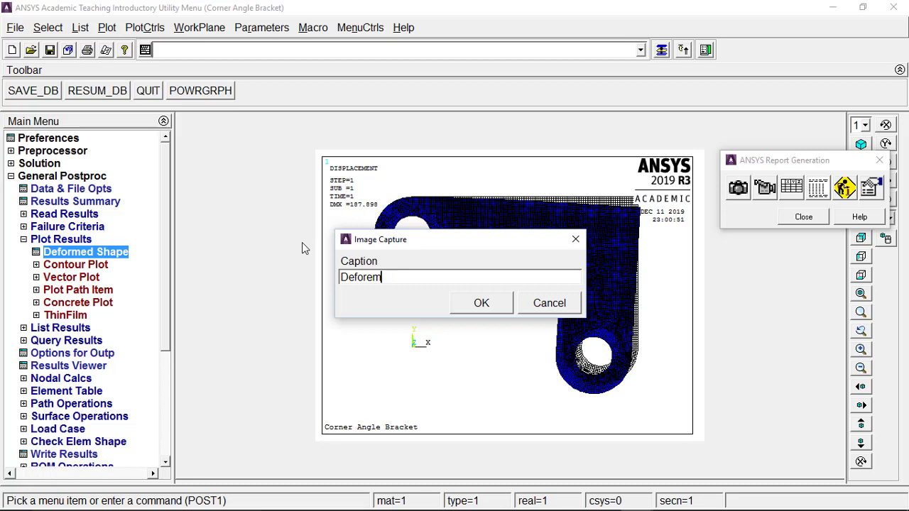
{"action": "type", "text": "med"}
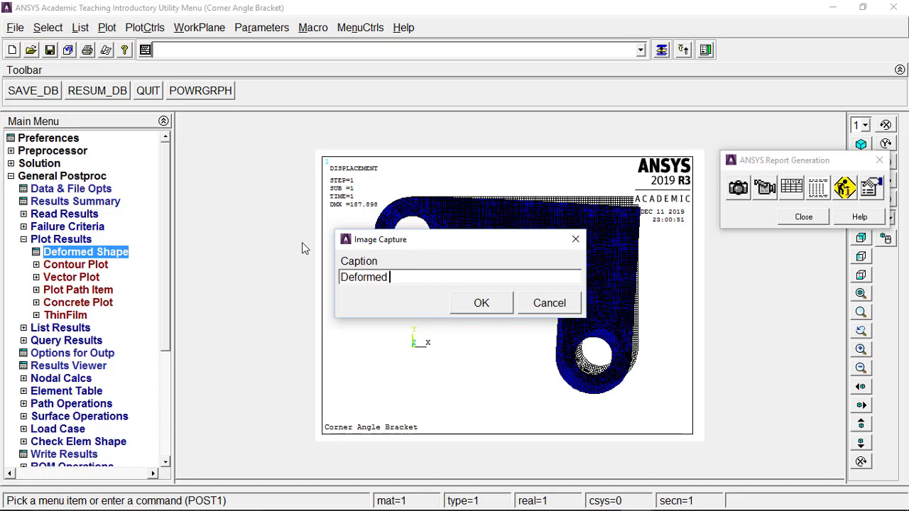
{"action": "type", "text": " Shape "}
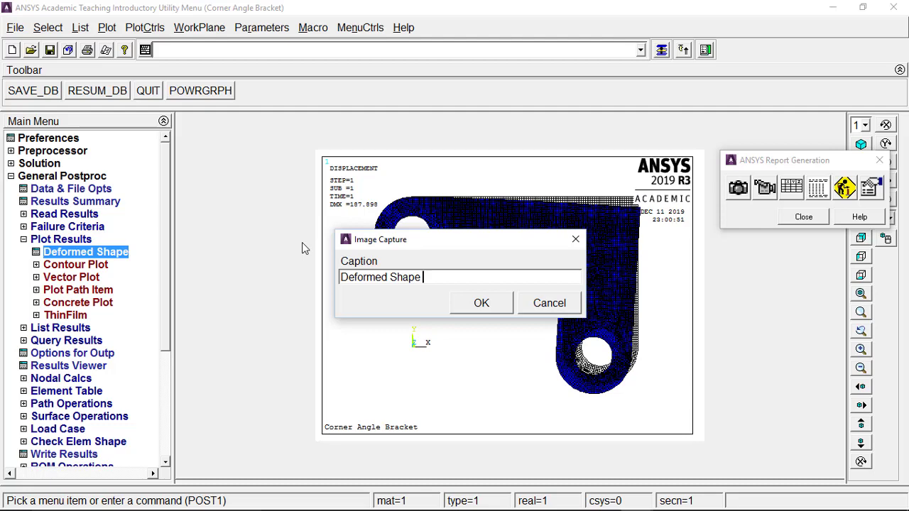
{"action": "type", "text": "result"}
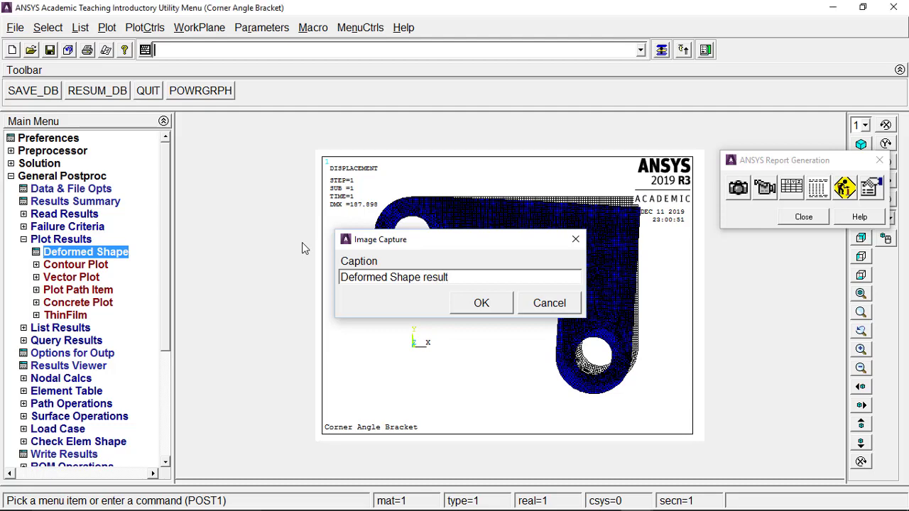
{"action": "key", "text": "Return"}
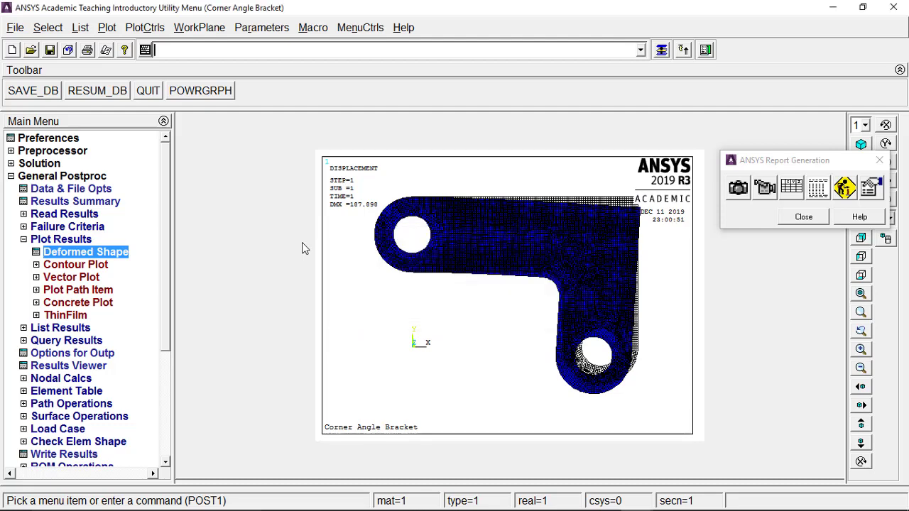
{"action": "left_click", "coordinate": [803, 216]}
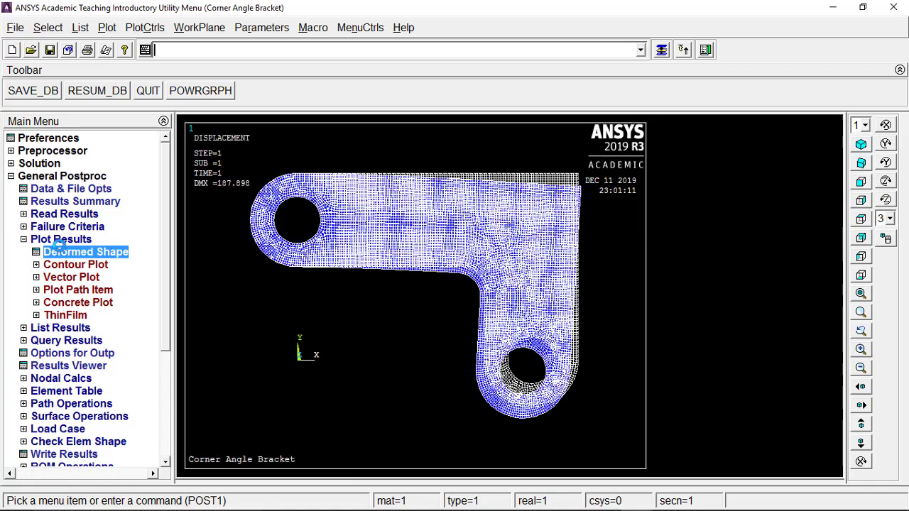
Step: Plot the nodal solution contour of the DOF displacement vector sum, showing the deformed shape only
{"action": "left_click", "coordinate": [77, 266]}
{"action": "left_click", "coordinate": [83, 277]}
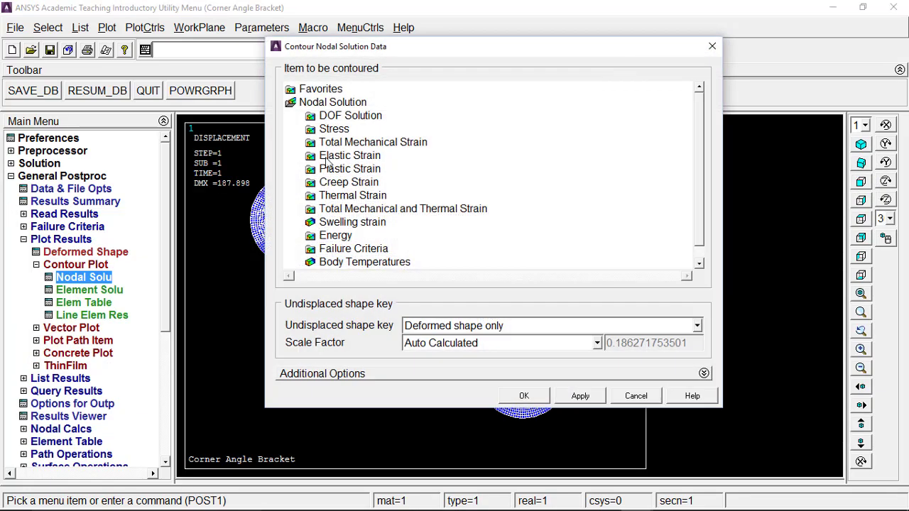
{"action": "left_click", "coordinate": [339, 116]}
{"action": "left_click", "coordinate": [389, 158]}
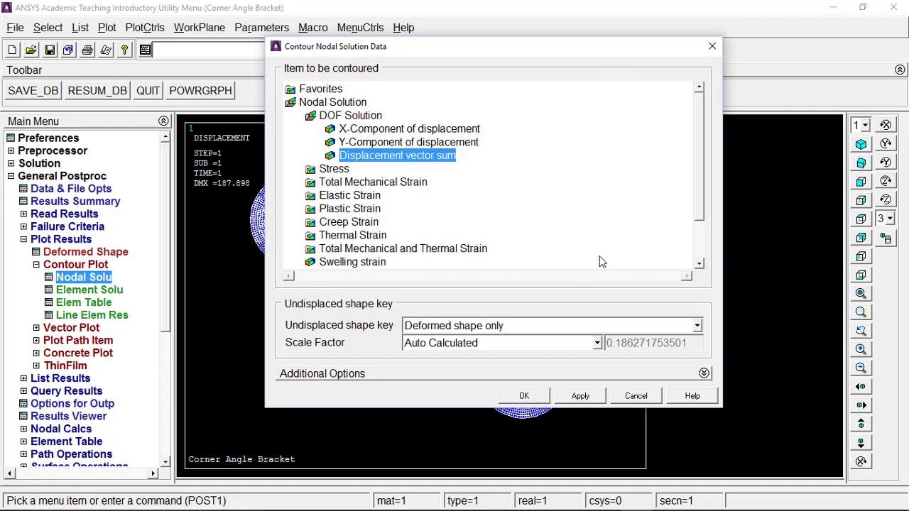
{"action": "left_click", "coordinate": [539, 396]}
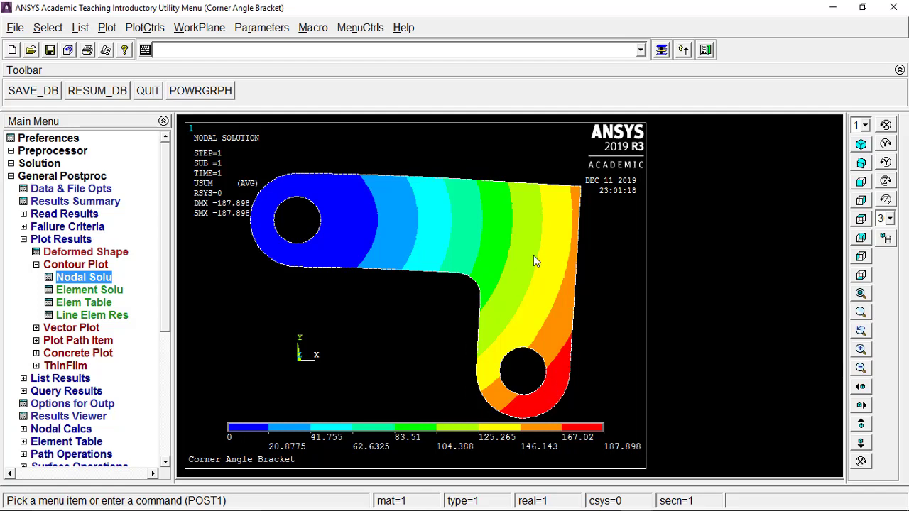
Step: Append an image of the displacement contour to the Result File report, captioned "DOF Vector Sum", and close the report generator
{"action": "left_click", "coordinate": [16, 28]}
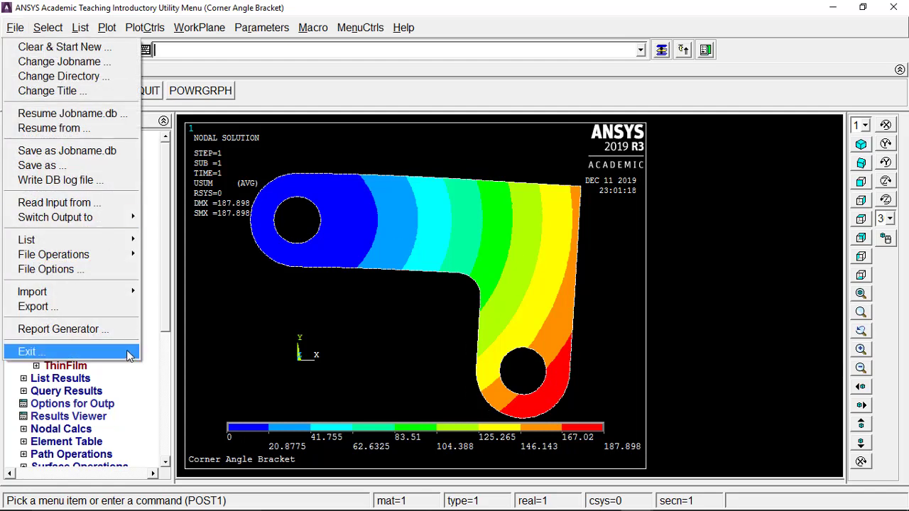
{"action": "left_click", "coordinate": [91, 331]}
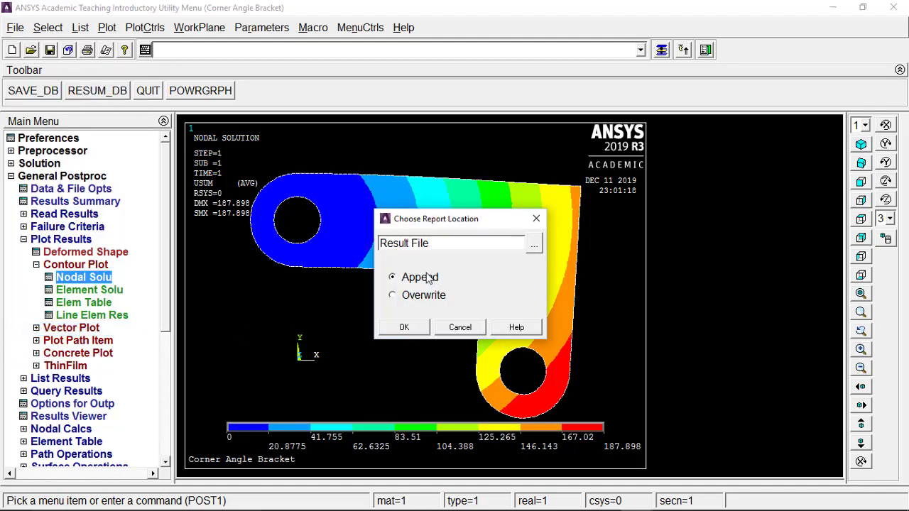
{"action": "left_click", "coordinate": [423, 329]}
{"action": "left_click", "coordinate": [739, 189]}
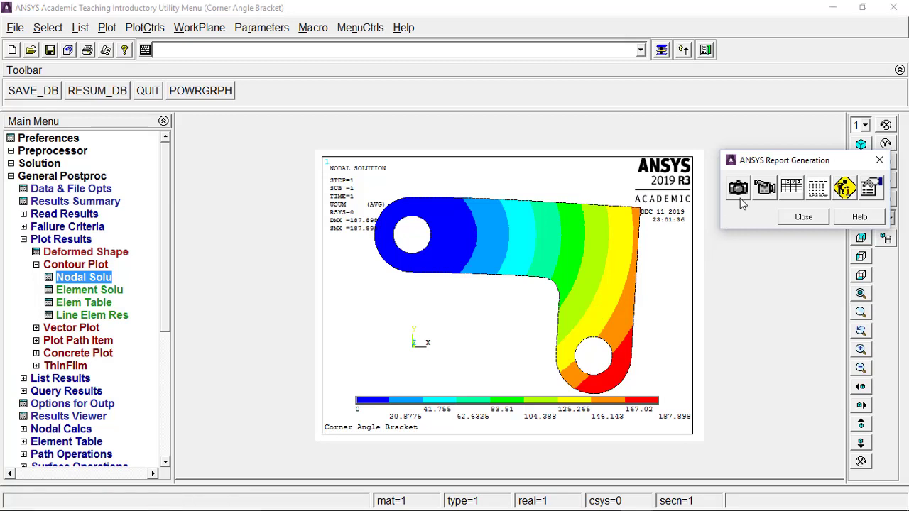
{"action": "left_click_drag", "start_coordinate": [500, 280], "coordinate": [310, 284]}
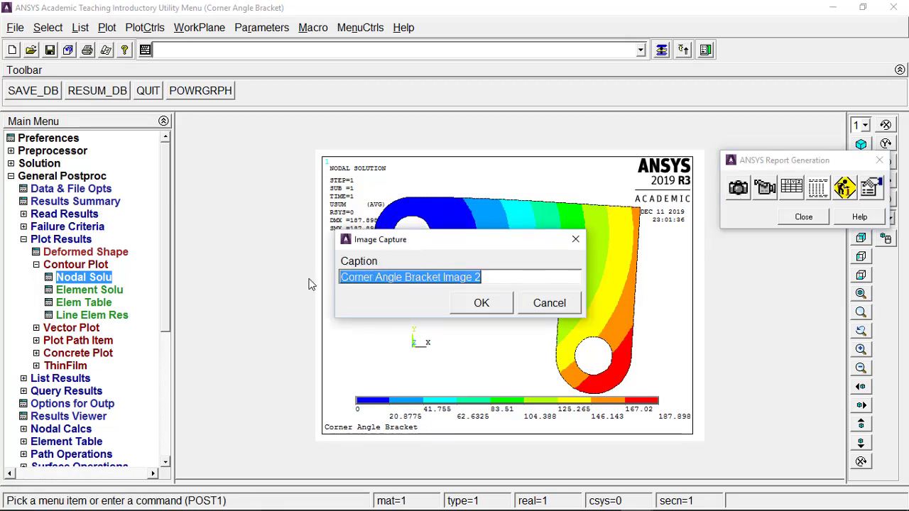
{"action": "type", "text": "DOF Vector Su"}
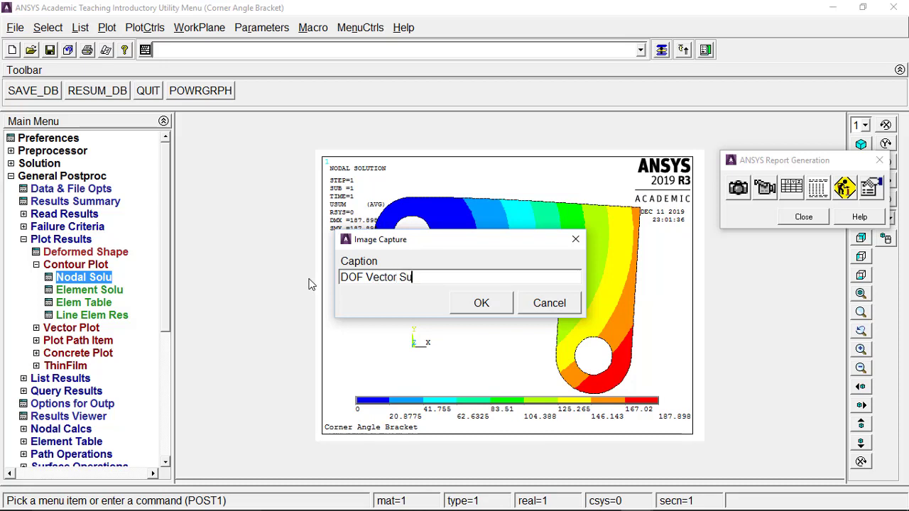
{"action": "type", "text": "m"}
{"action": "key", "text": "Return"}
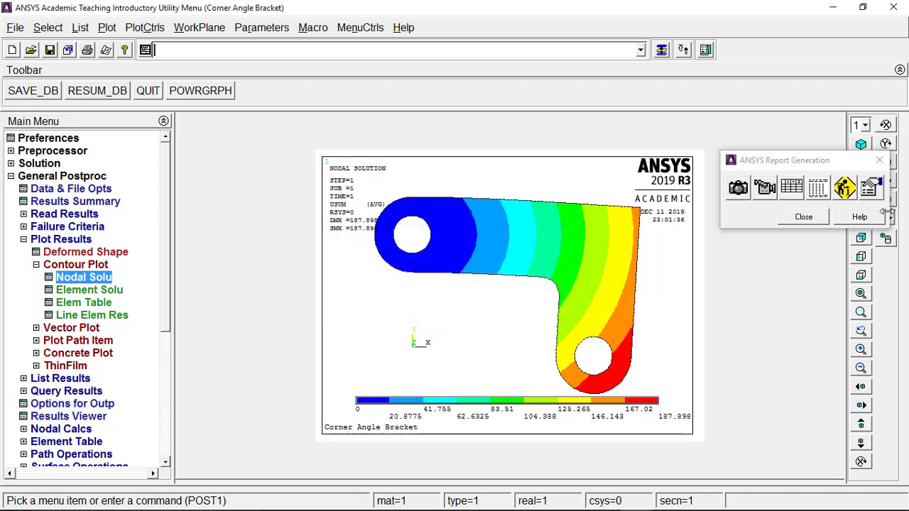
{"action": "left_click", "coordinate": [803, 216]}
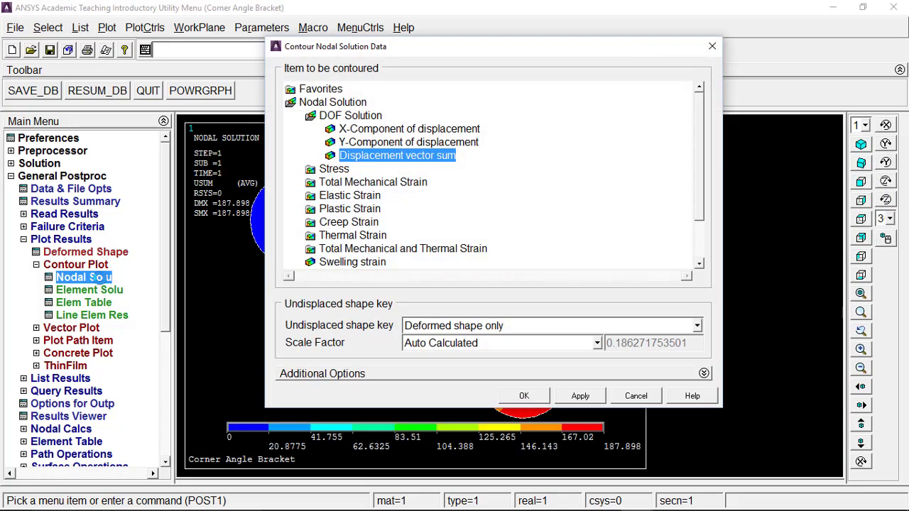
Step: Plot the nodal solution contour of von Mises stress on the bracket, showing the deformed shape only
{"action": "left_click", "coordinate": [348, 115]}
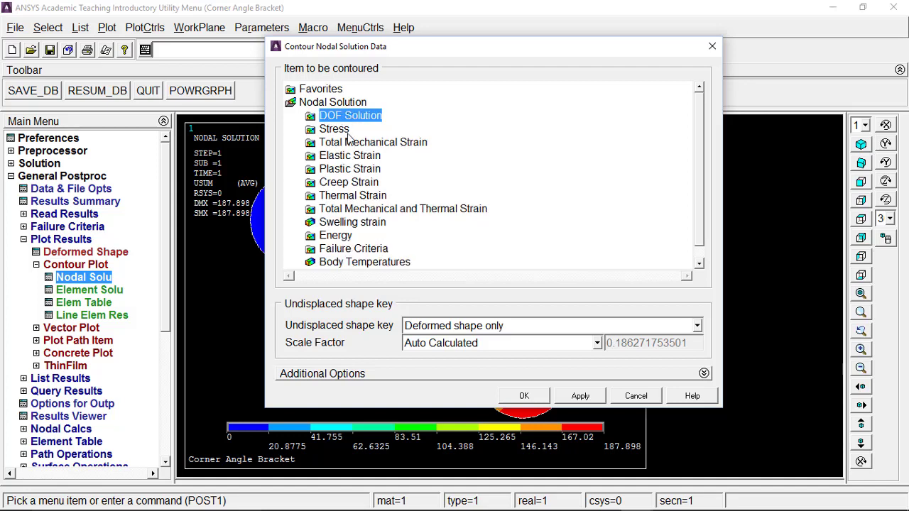
{"action": "left_click", "coordinate": [346, 130]}
{"action": "left_click_drag", "start_coordinate": [696, 157], "coordinate": [699, 192]}
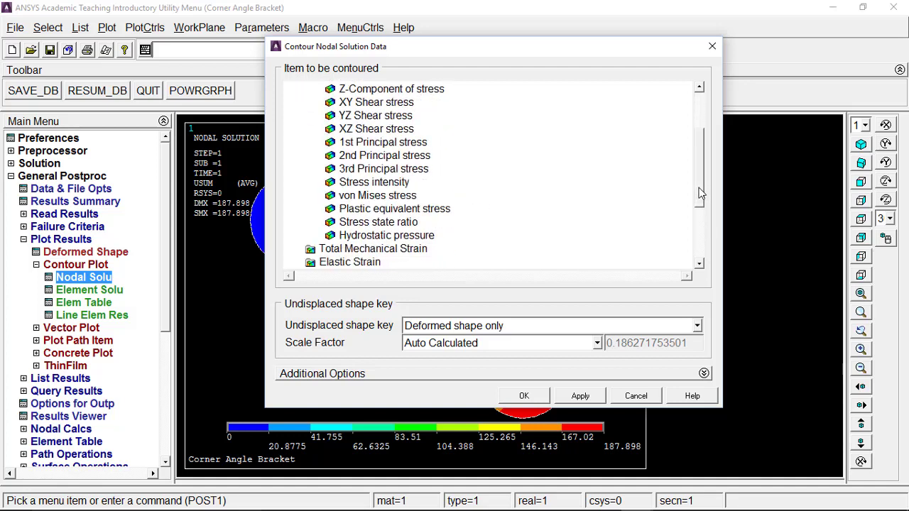
{"action": "left_click", "coordinate": [378, 196]}
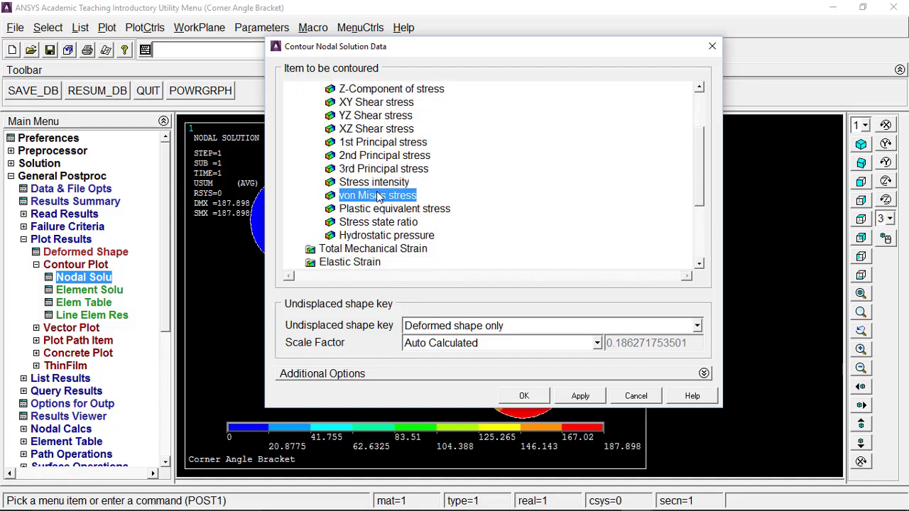
{"action": "left_click", "coordinate": [527, 396]}
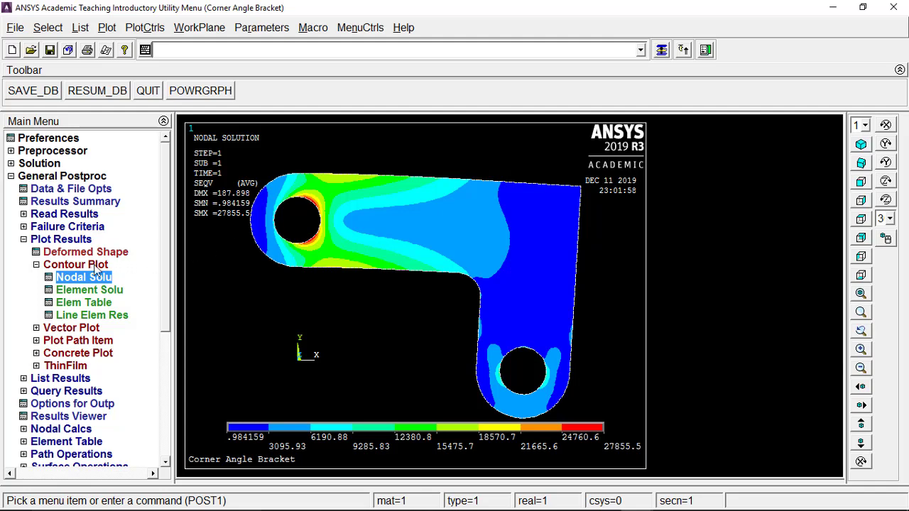
Step: Append an image of the von Mises contour to the Result File report, captioned "Stress Result", and close the report generator
{"action": "left_click", "coordinate": [17, 28]}
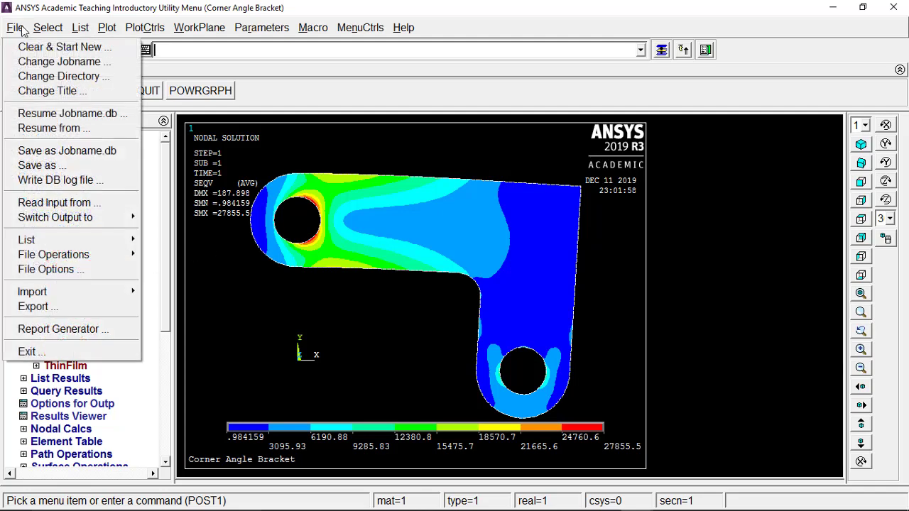
{"action": "left_click", "coordinate": [69, 329]}
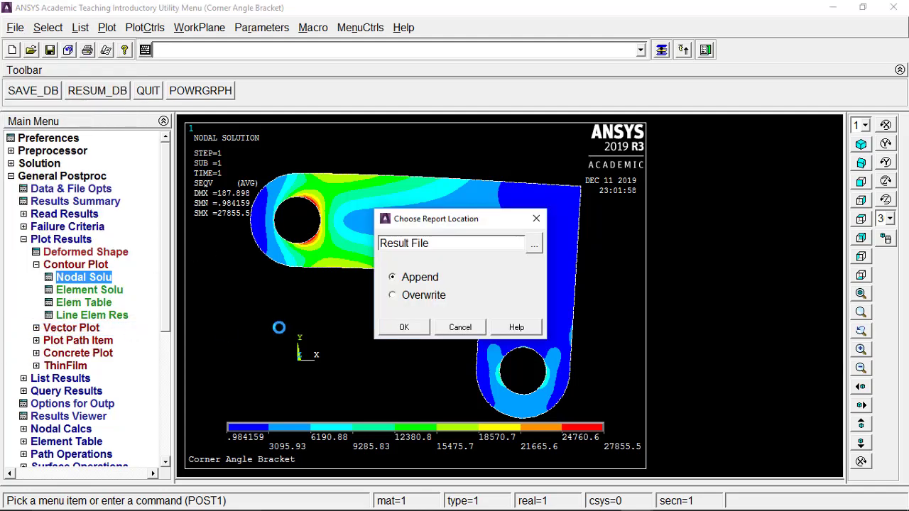
{"action": "left_click", "coordinate": [406, 328]}
{"action": "left_click", "coordinate": [742, 191]}
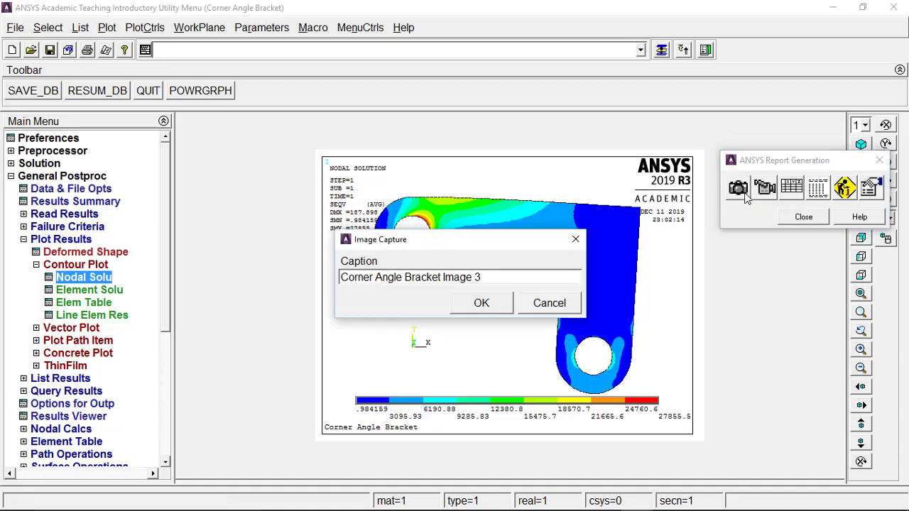
{"action": "left_click_drag", "start_coordinate": [487, 286], "coordinate": [288, 282]}
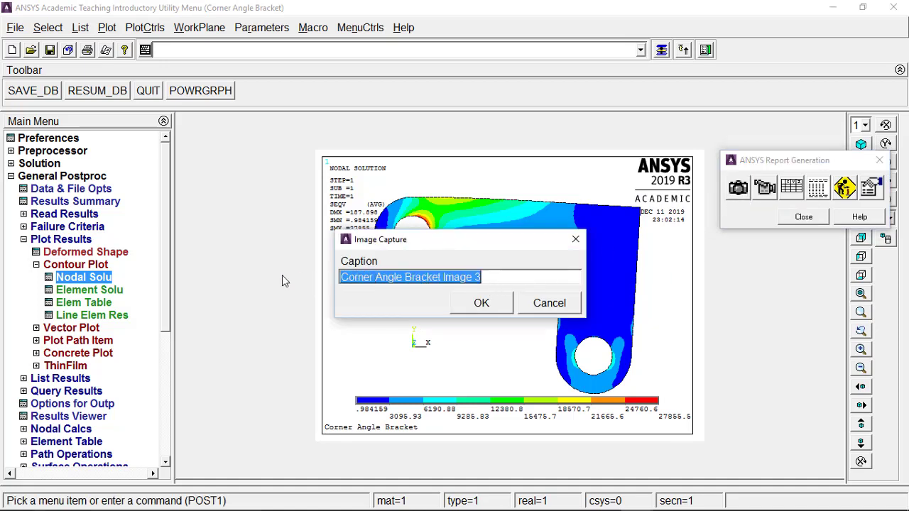
{"action": "type", "text": "S"}
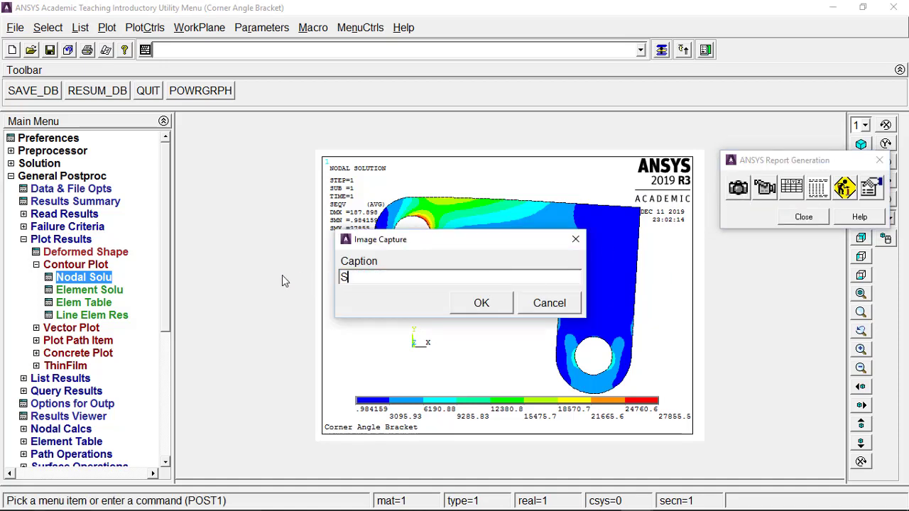
{"action": "type", "text": "tress Result"}
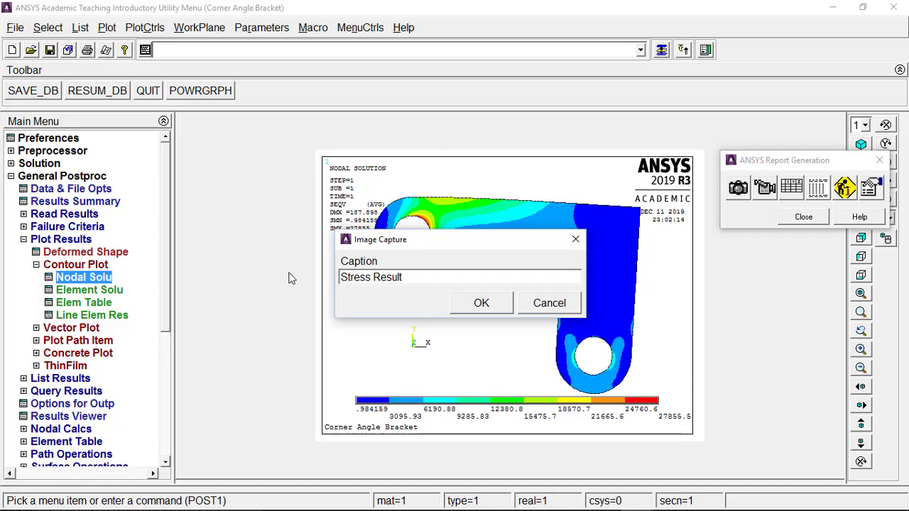
{"action": "left_click", "coordinate": [477, 312]}
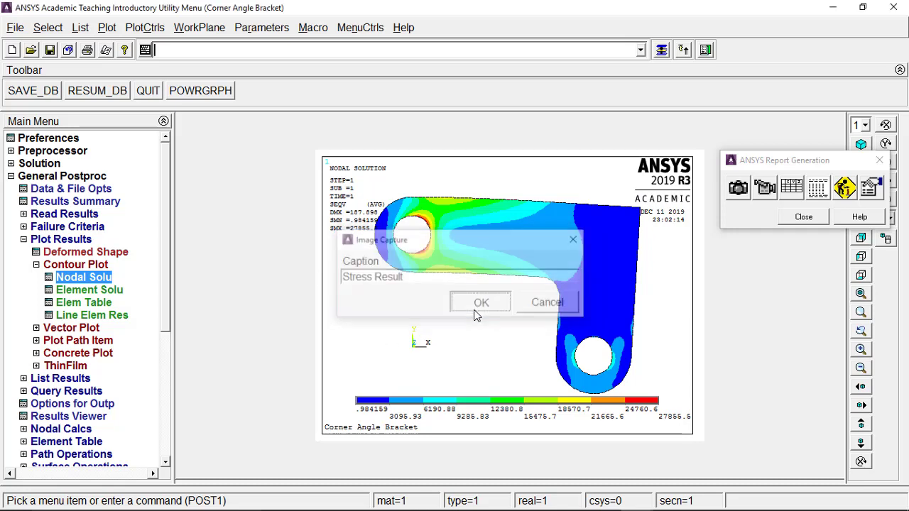
{"action": "left_click", "coordinate": [794, 218]}
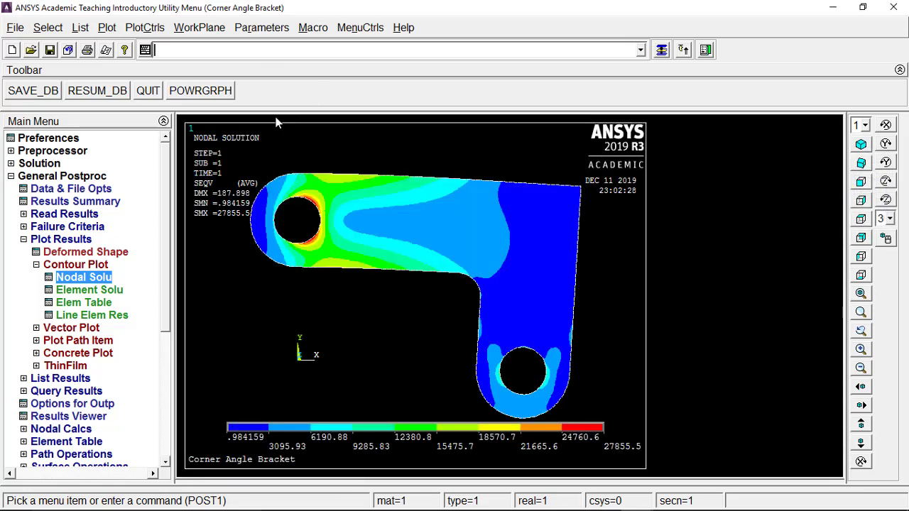
Step: Animate the deformed results with von Mises stress contours using 10 frames and a 0.5 s delay, stopping and closing the animation after playback
{"action": "left_click", "coordinate": [155, 29]}
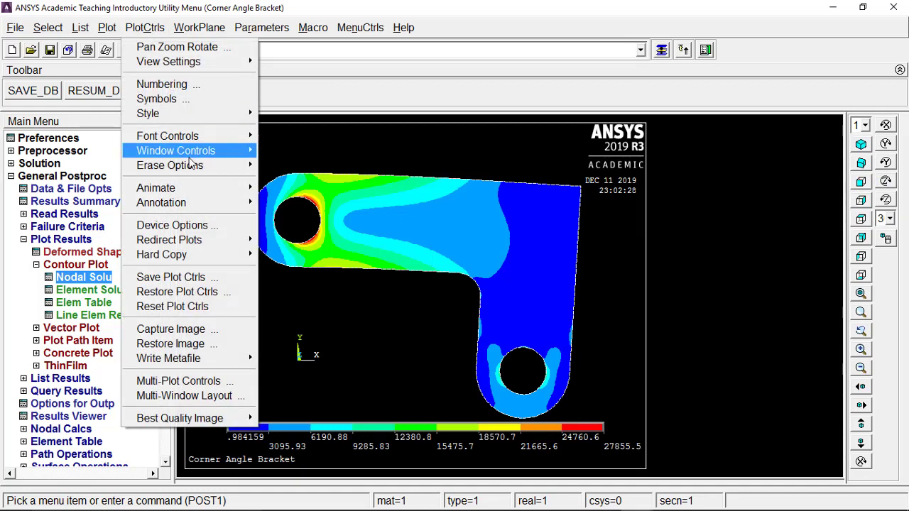
{"action": "mouse_move", "coordinate": [190, 191]}
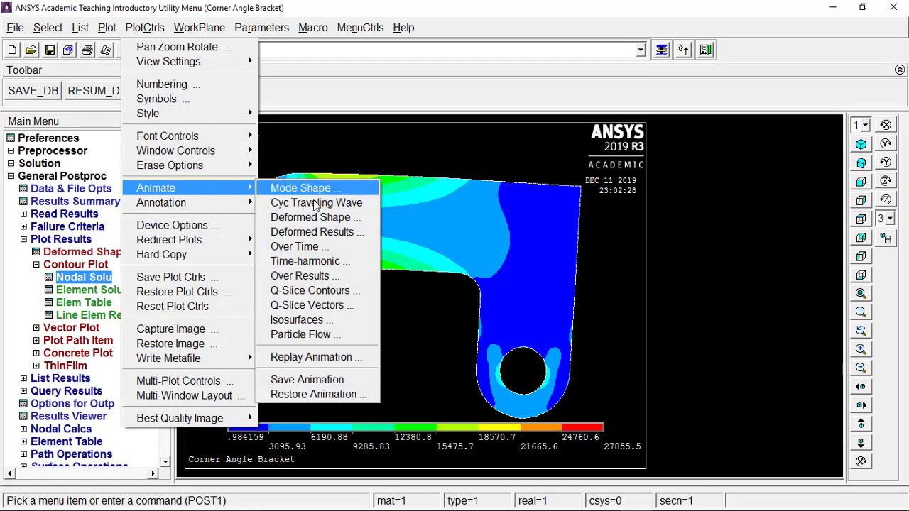
{"action": "left_click", "coordinate": [340, 234]}
{"action": "left_click", "coordinate": [460, 244]}
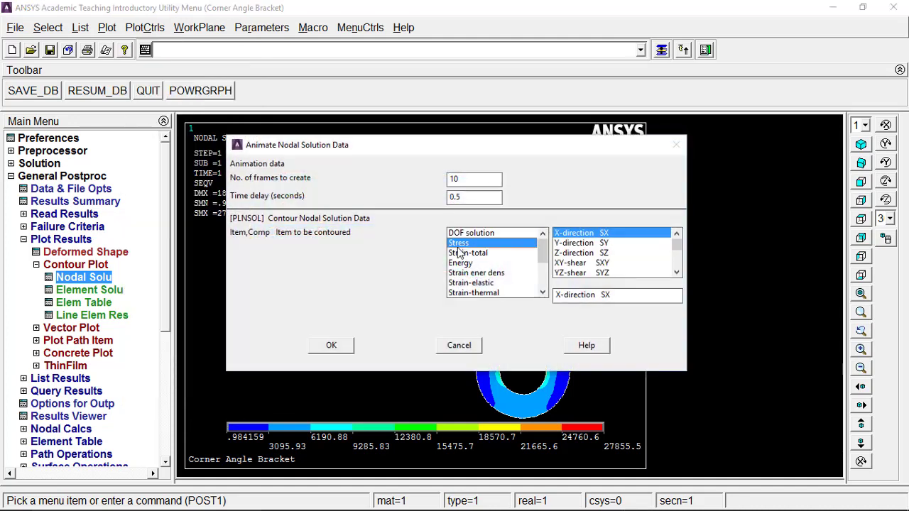
{"action": "left_click_drag", "start_coordinate": [672, 269], "coordinate": [675, 273]}
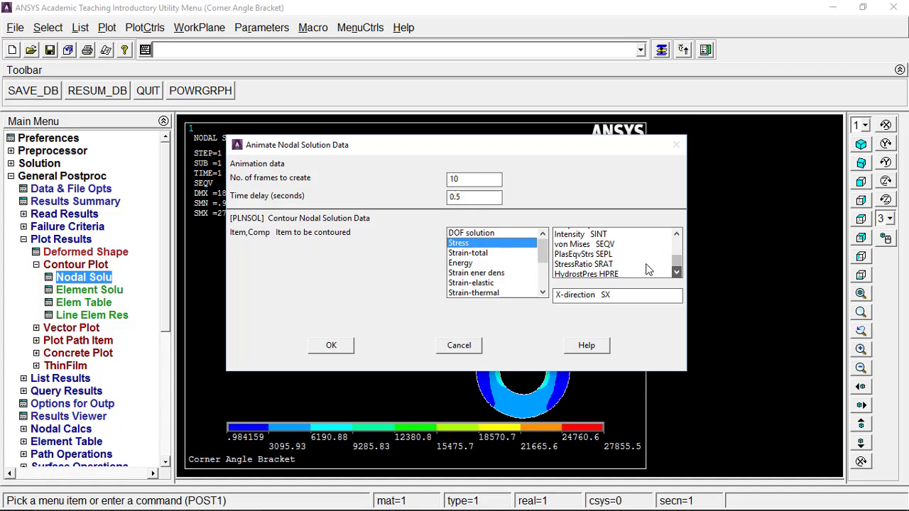
{"action": "left_click", "coordinate": [584, 243]}
{"action": "left_click", "coordinate": [331, 346]}
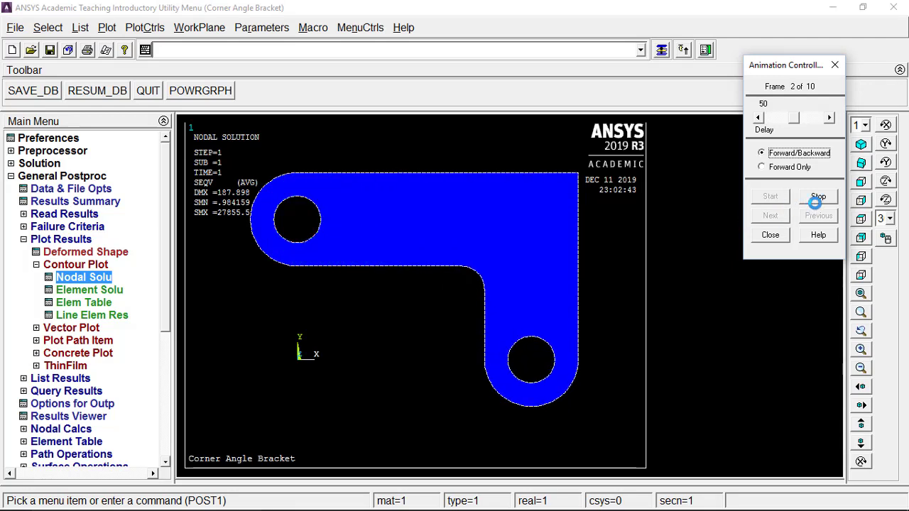
{"action": "left_click", "coordinate": [830, 199]}
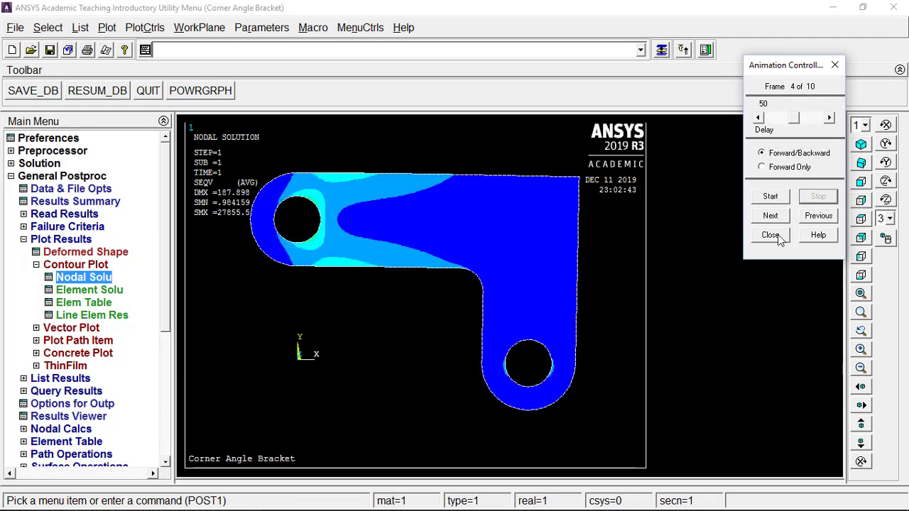
{"action": "left_click", "coordinate": [772, 236]}
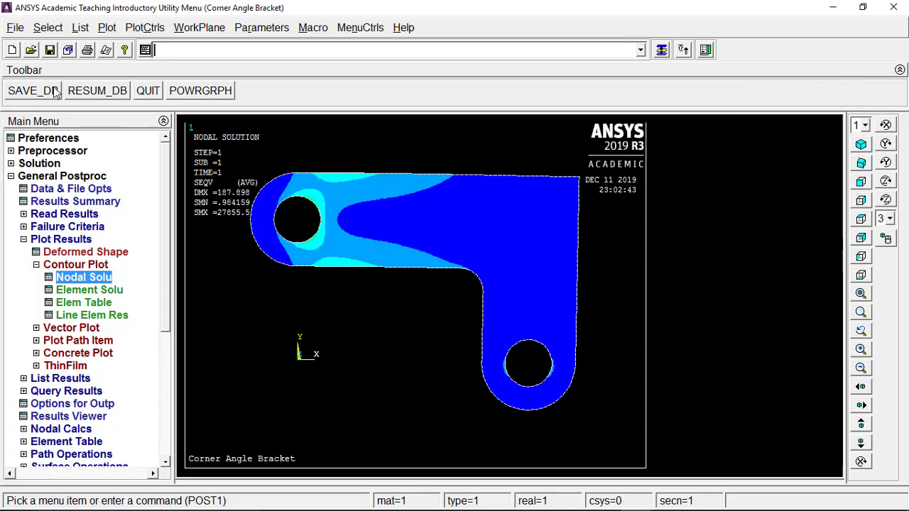
Step: Start a Deformed Results animation capture appended to the Result File report, captioned "Corner Angle Bracket Animation 1"
{"action": "left_click", "coordinate": [15, 27]}
{"action": "left_click", "coordinate": [76, 330]}
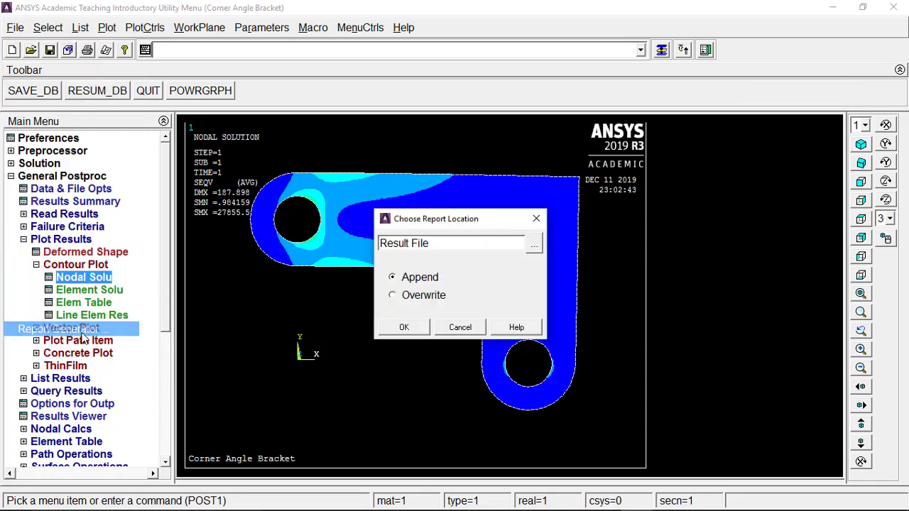
{"action": "left_click", "coordinate": [403, 328]}
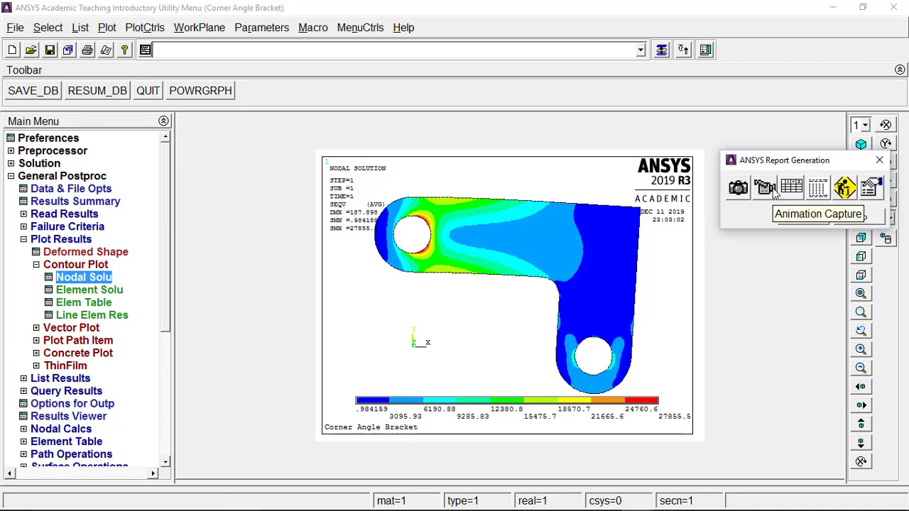
{"action": "left_click", "coordinate": [765, 188]}
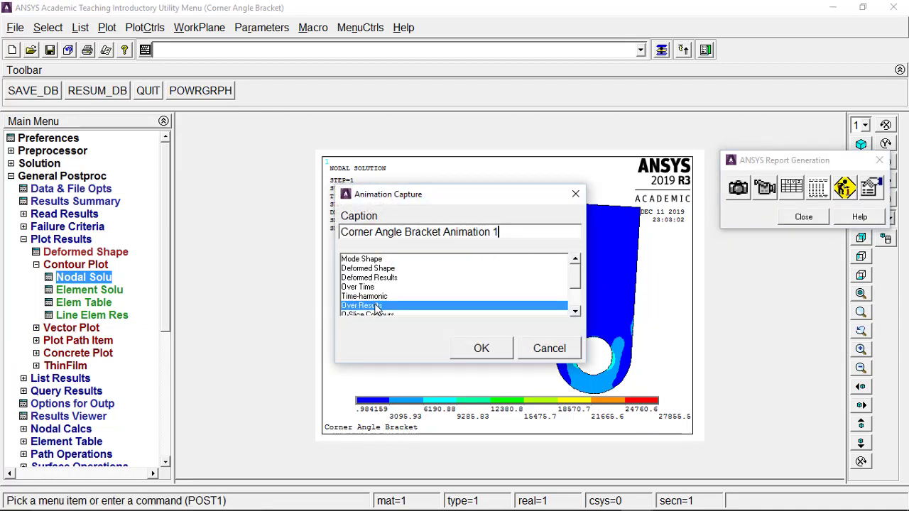
{"action": "left_click", "coordinate": [385, 282]}
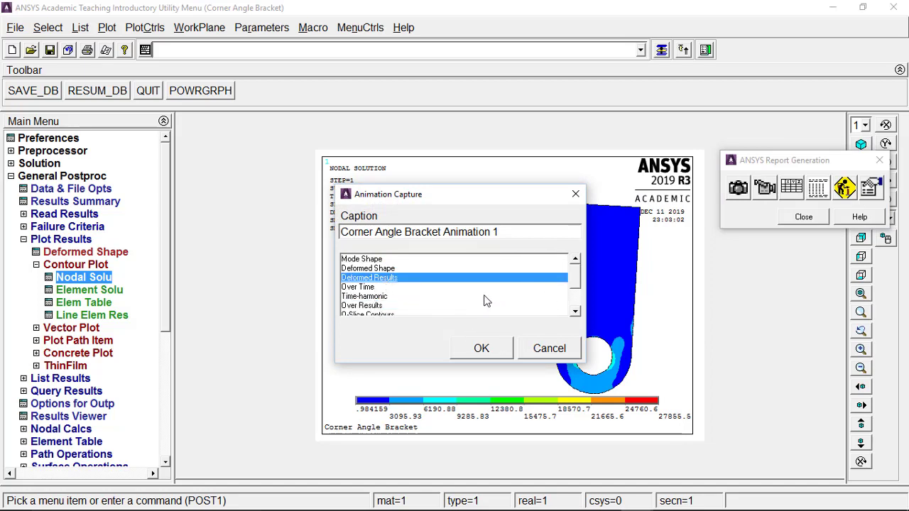
{"action": "left_click", "coordinate": [481, 348]}
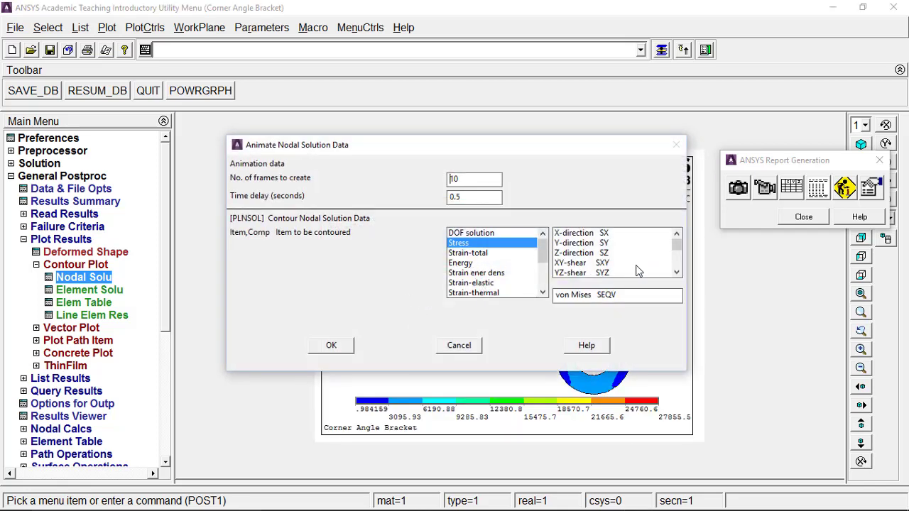
Step: Capture the animation with von Mises stress contours in 10 frames with a 0.5 s delay, and close the report generator
{"action": "left_click", "coordinate": [677, 273]}
{"action": "left_click", "coordinate": [677, 273]}
{"action": "left_click", "coordinate": [677, 272]}
{"action": "left_click", "coordinate": [677, 273]}
{"action": "left_click", "coordinate": [677, 273]}
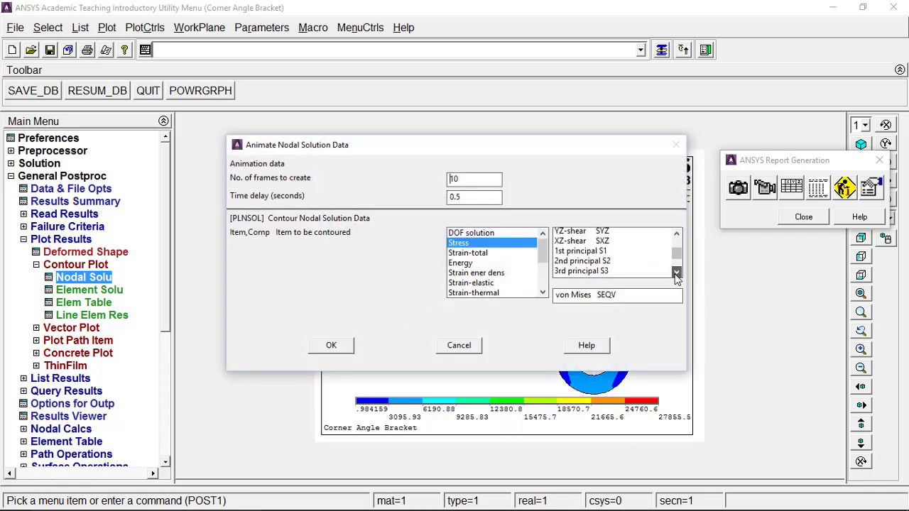
{"action": "left_click", "coordinate": [677, 273]}
{"action": "left_click", "coordinate": [677, 273]}
{"action": "left_click", "coordinate": [677, 272]}
{"action": "left_click", "coordinate": [677, 273]}
{"action": "left_click", "coordinate": [677, 272]}
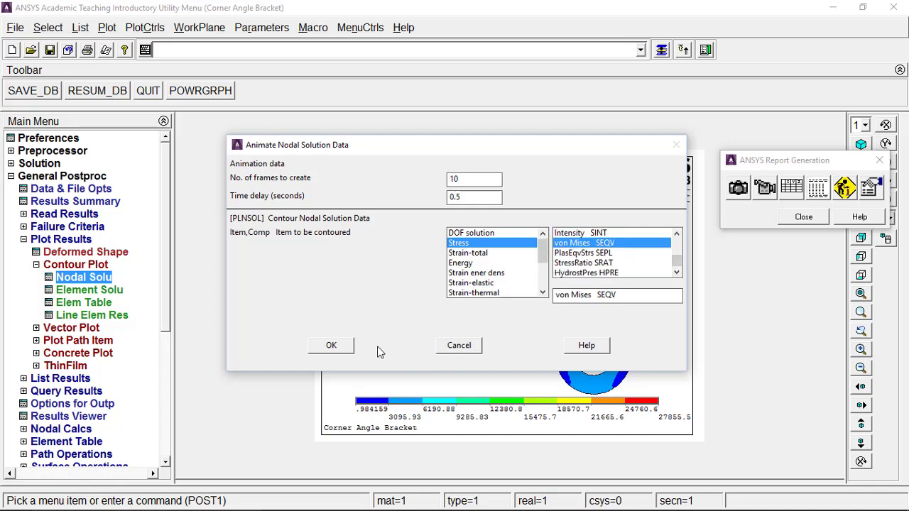
{"action": "left_click", "coordinate": [328, 346]}
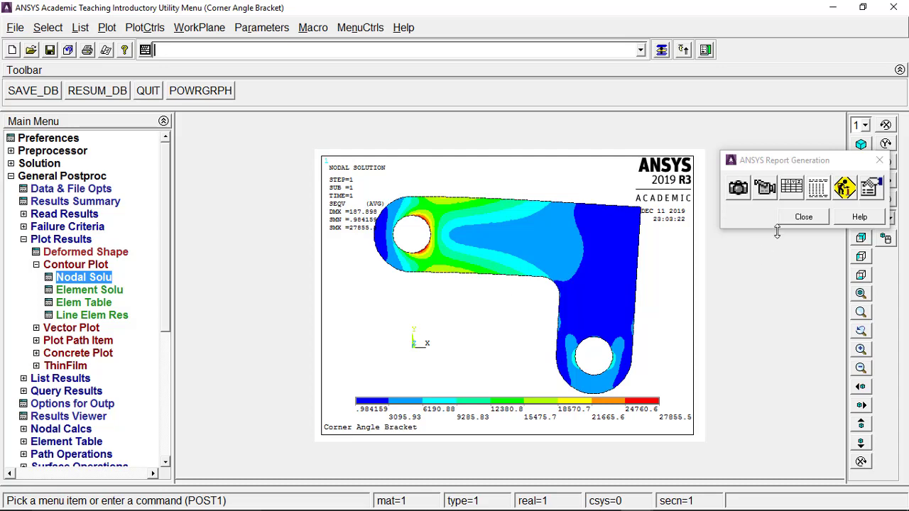
{"action": "left_click", "coordinate": [805, 219]}
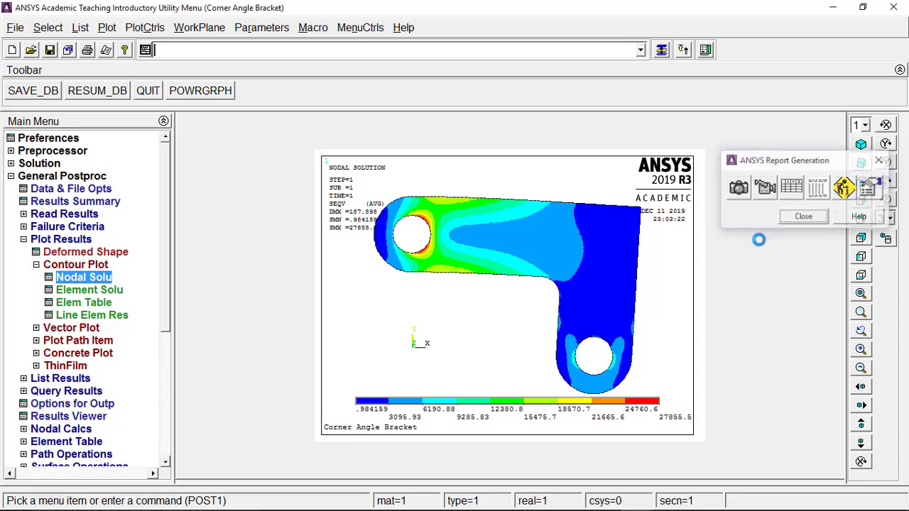
Step: Switch to the Ansys File folder in File Explorer and open frame0.png from the animseq_1 folder inside Result File
{"action": "mouse_move", "coordinate": [312, 498]}
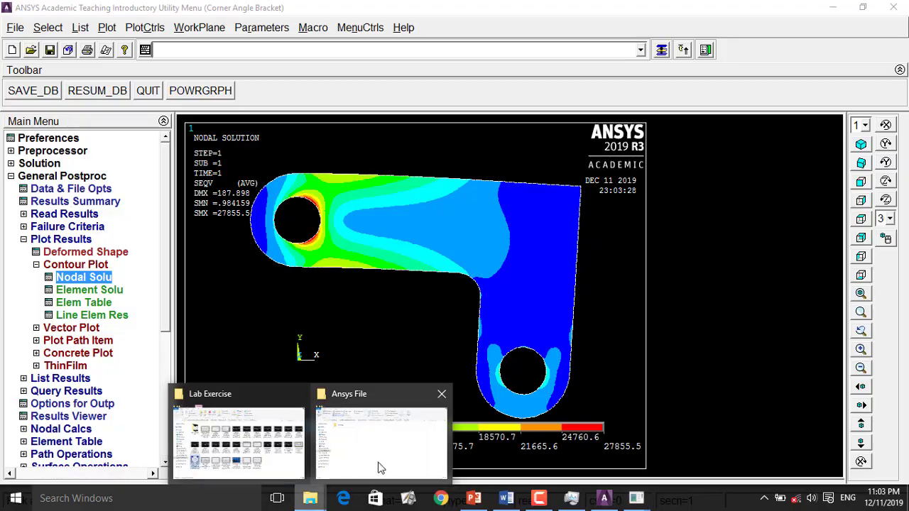
{"action": "left_click", "coordinate": [377, 455]}
{"action": "left_click_drag", "start_coordinate": [810, 277], "coordinate": [221, 157]}
{"action": "double_click", "coordinate": [222, 152]}
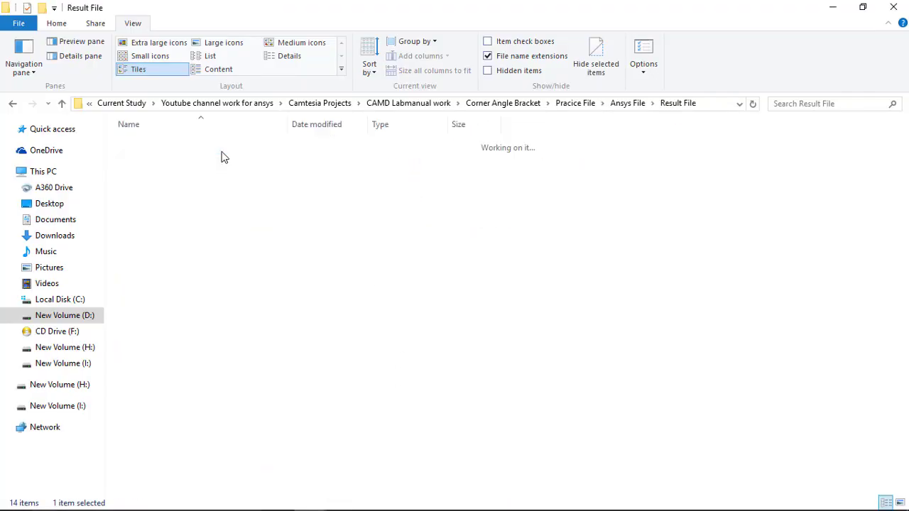
{"action": "double_click", "coordinate": [219, 154]}
{"action": "double_click", "coordinate": [178, 162]}
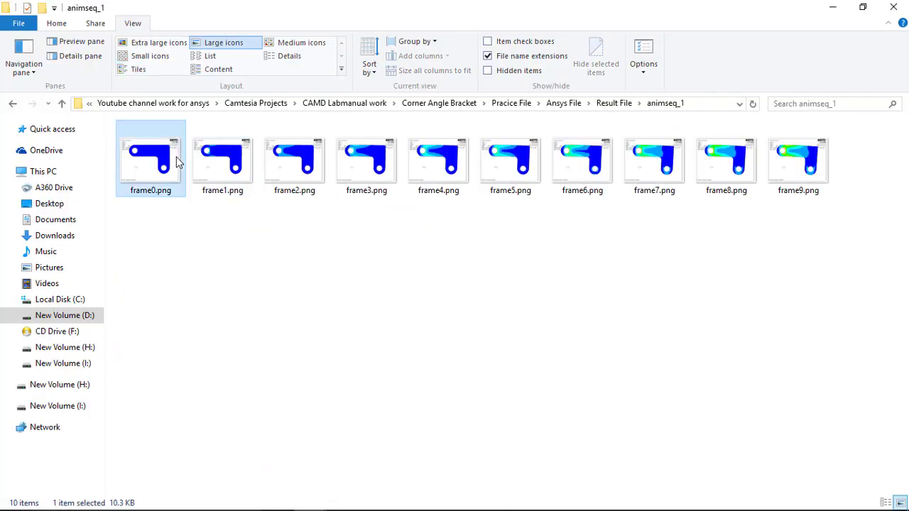
Step: View the captured animation frames in order from frame0.png to the last frame, and close the image viewer
{"action": "left_click", "coordinate": [904, 268]}
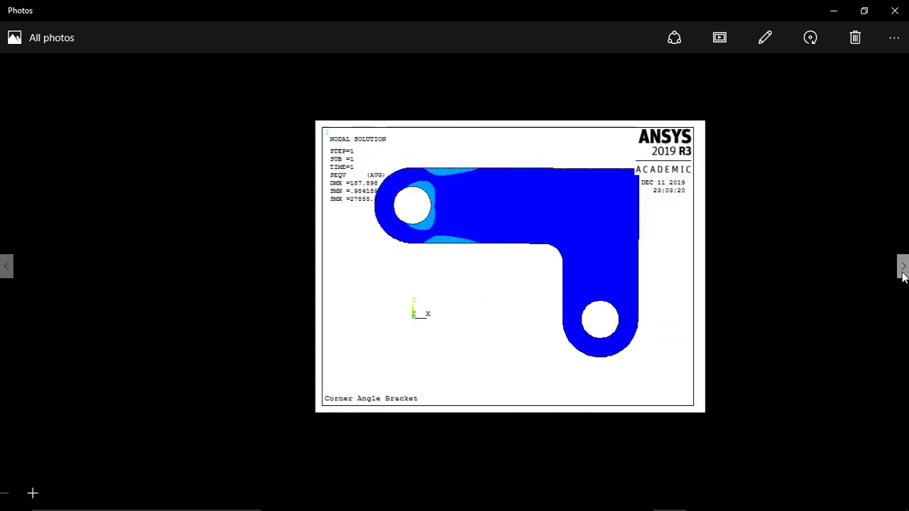
{"action": "left_click", "coordinate": [904, 268]}
{"action": "left_click", "coordinate": [904, 267]}
{"action": "left_click", "coordinate": [902, 268]}
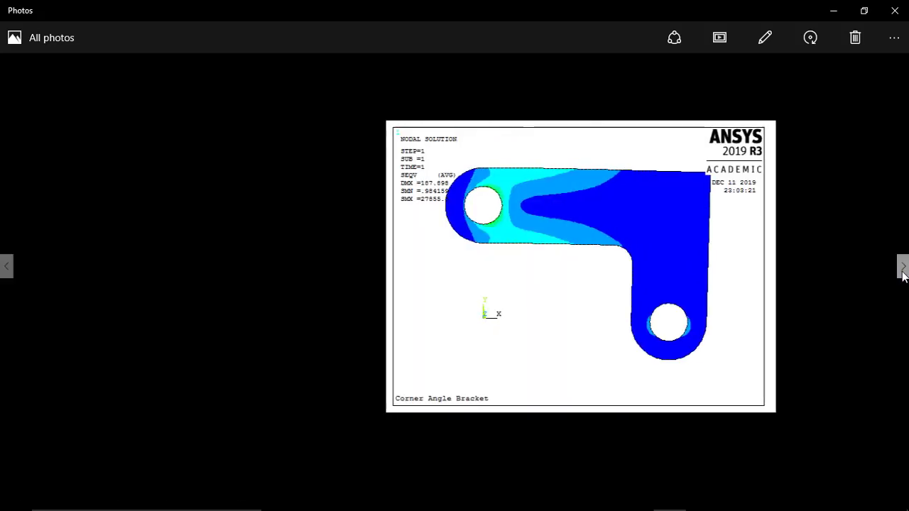
{"action": "left_click", "coordinate": [902, 268]}
{"action": "left_click", "coordinate": [903, 268]}
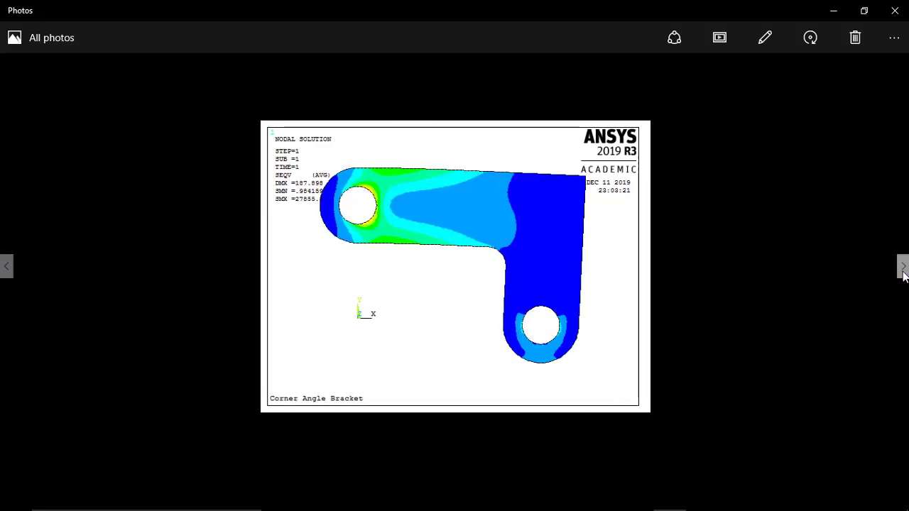
{"action": "left_click", "coordinate": [902, 269]}
{"action": "left_click", "coordinate": [903, 268]}
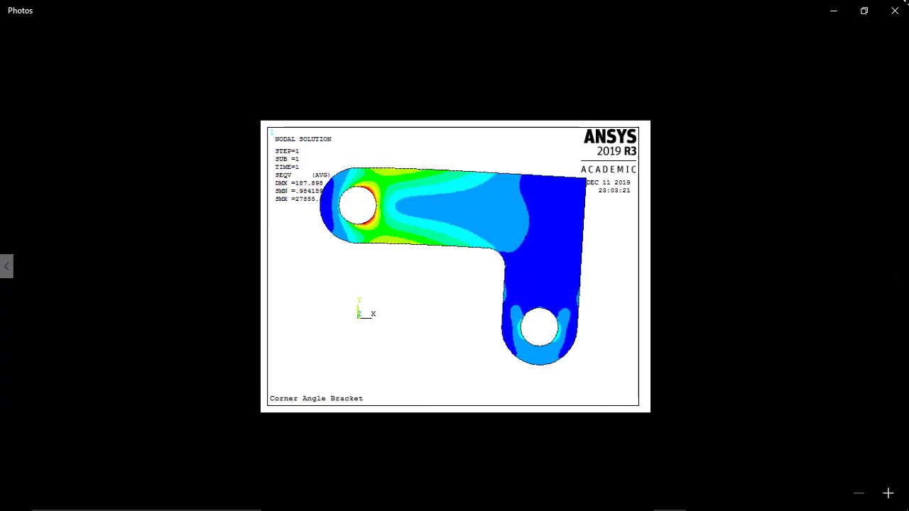
{"action": "left_click", "coordinate": [894, 12]}
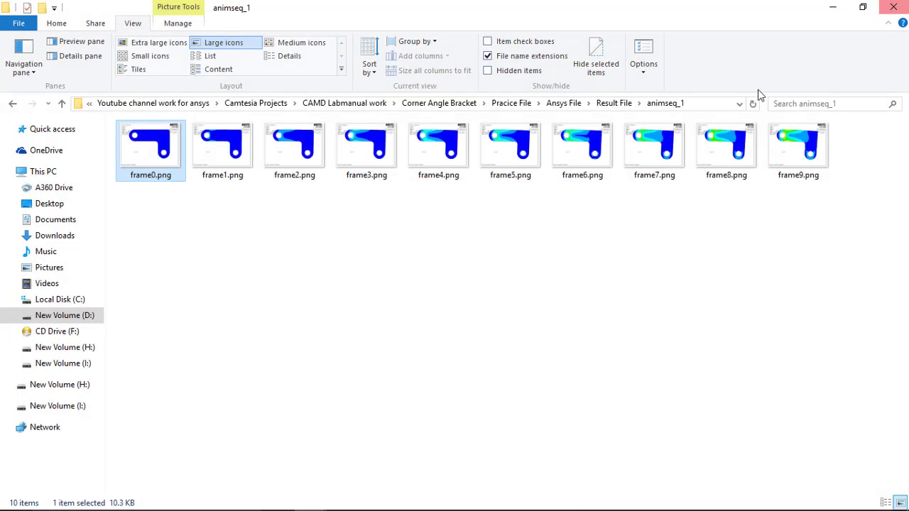
Step: Open frame9.png, view the preceding animation frames in reverse order, and close the image viewer
{"action": "double_click", "coordinate": [785, 166]}
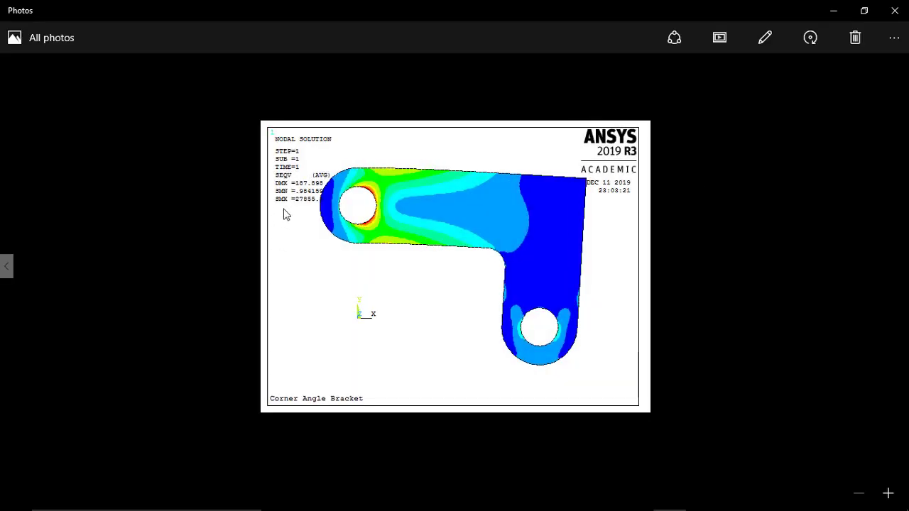
{"action": "left_click", "coordinate": [5, 276]}
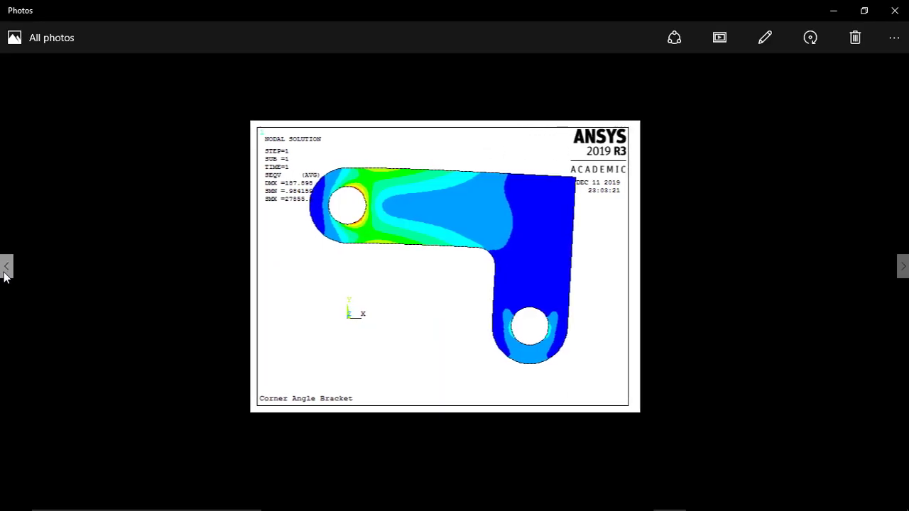
{"action": "left_click", "coordinate": [5, 275]}
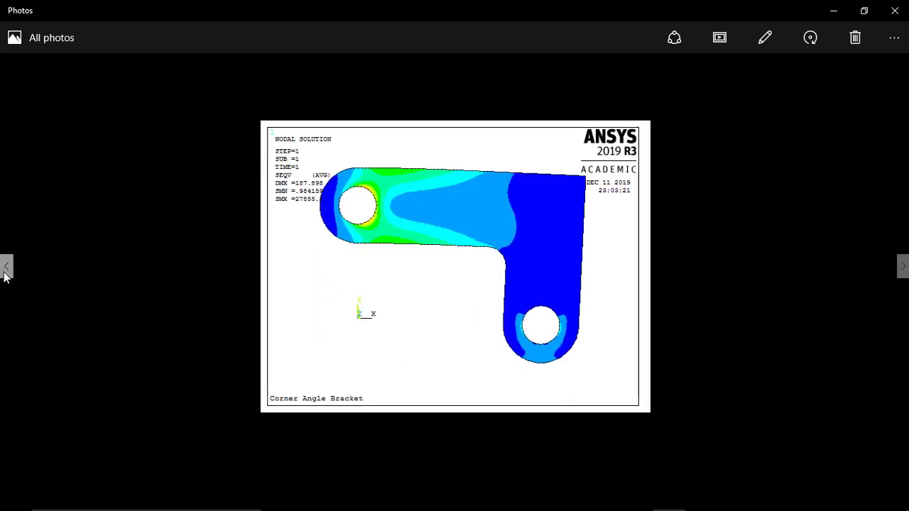
{"action": "left_click", "coordinate": [5, 275]}
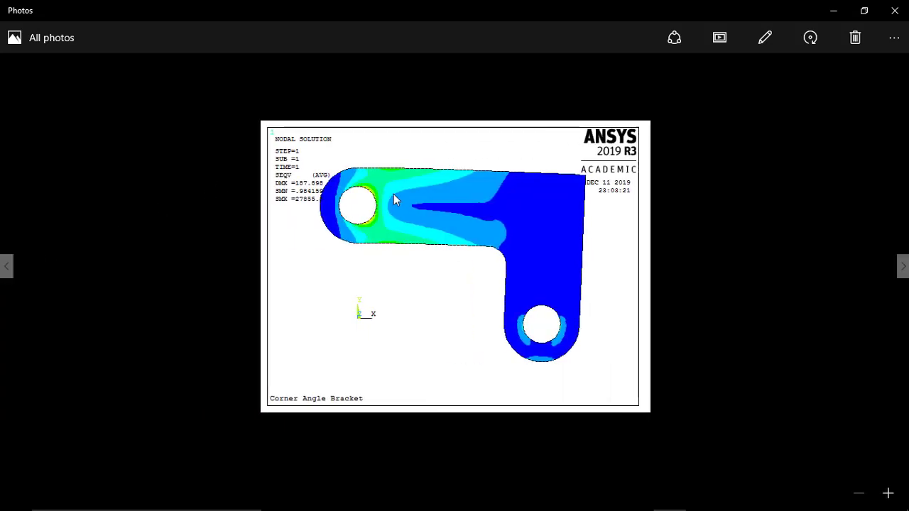
{"action": "left_click", "coordinate": [895, 11]}
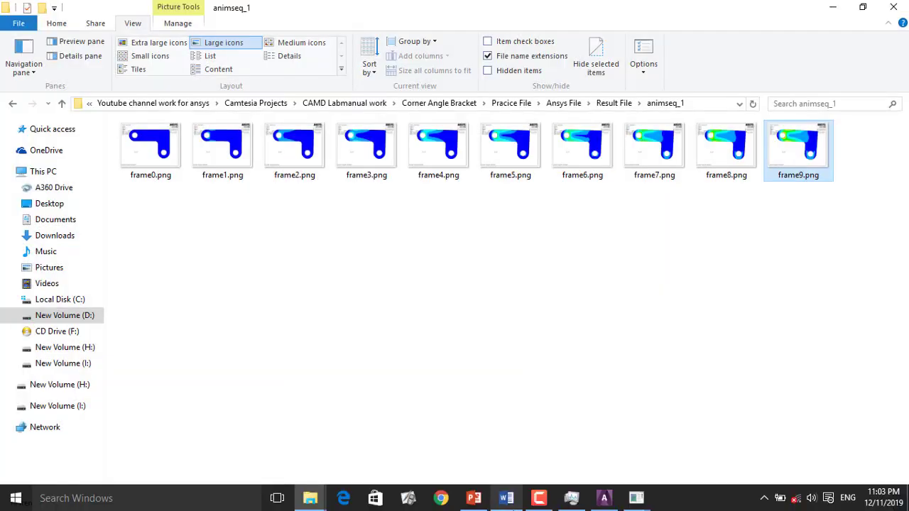
Step: Switch back to ANSYS and turn on the display of element shapes based on real constant descriptions, replotting the stress contour
{"action": "left_click", "coordinate": [637, 498]}
{"action": "left_click", "coordinate": [680, 477]}
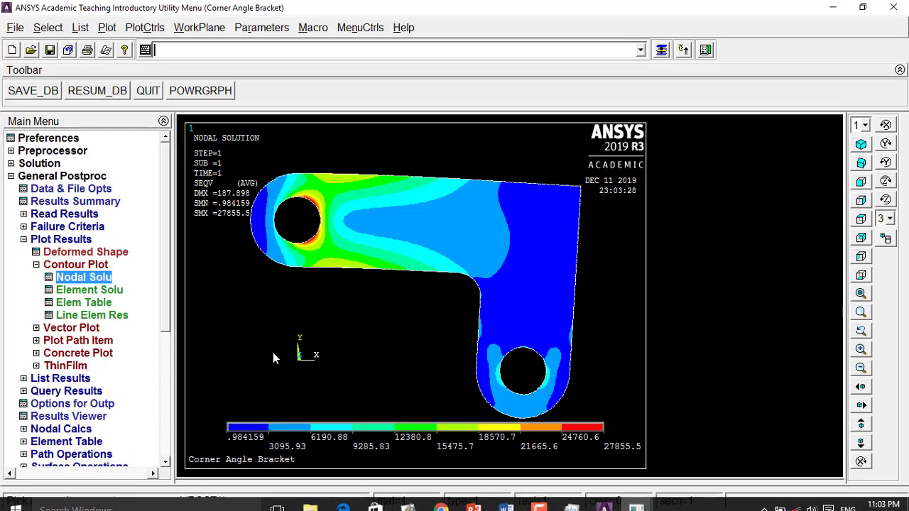
{"action": "double_click", "coordinate": [98, 266]}
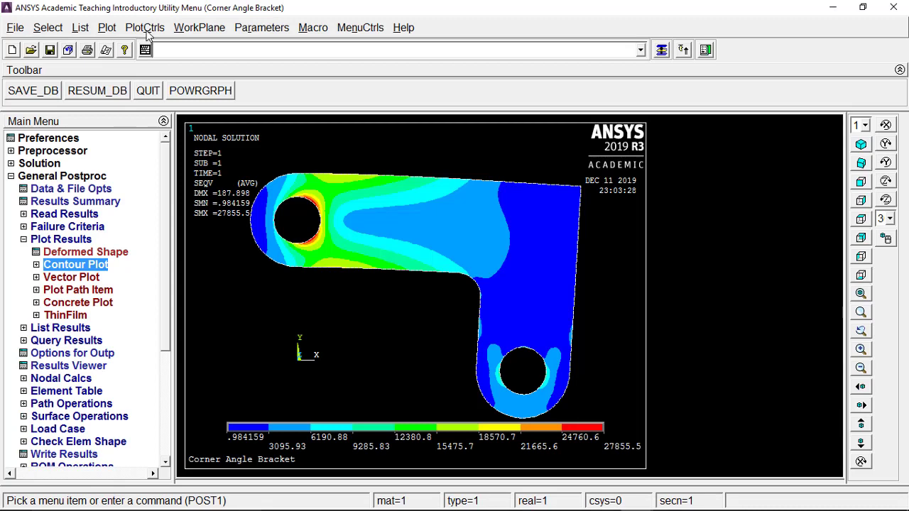
{"action": "left_click", "coordinate": [146, 29]}
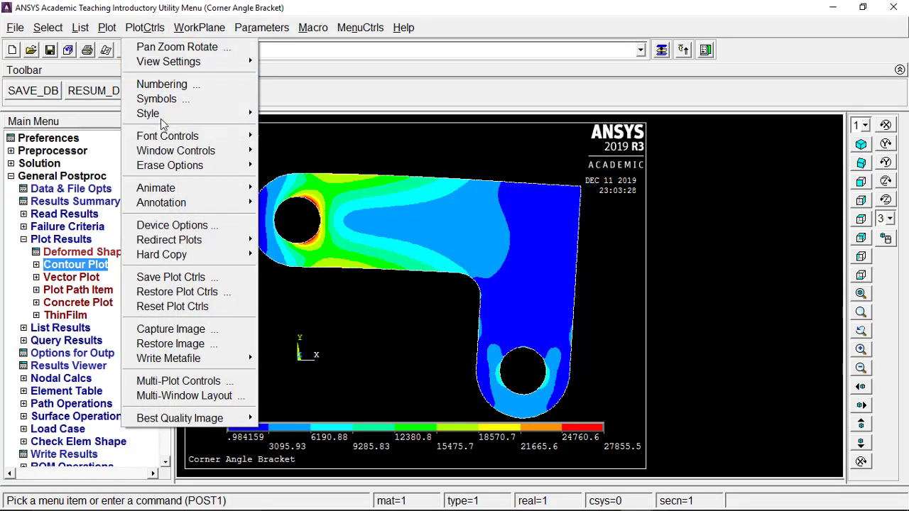
{"action": "mouse_move", "coordinate": [227, 116]}
{"action": "left_click", "coordinate": [309, 129]}
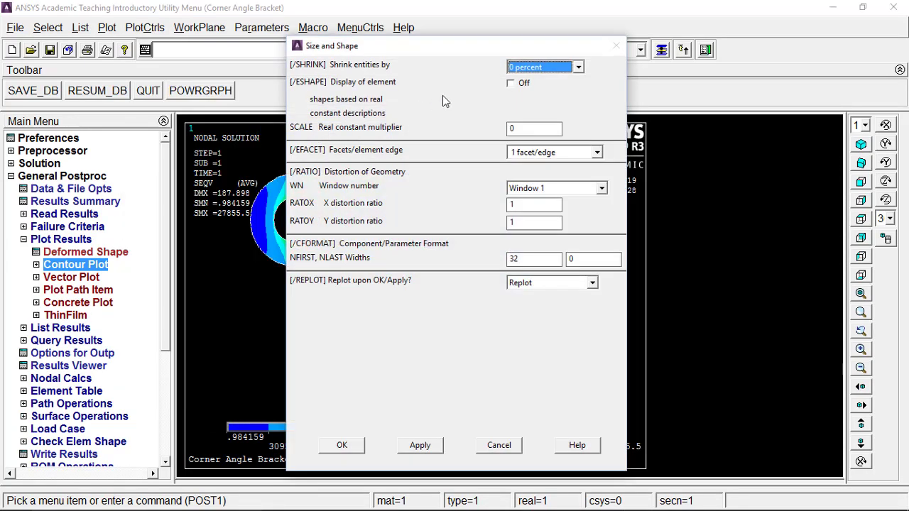
{"action": "left_click", "coordinate": [511, 83]}
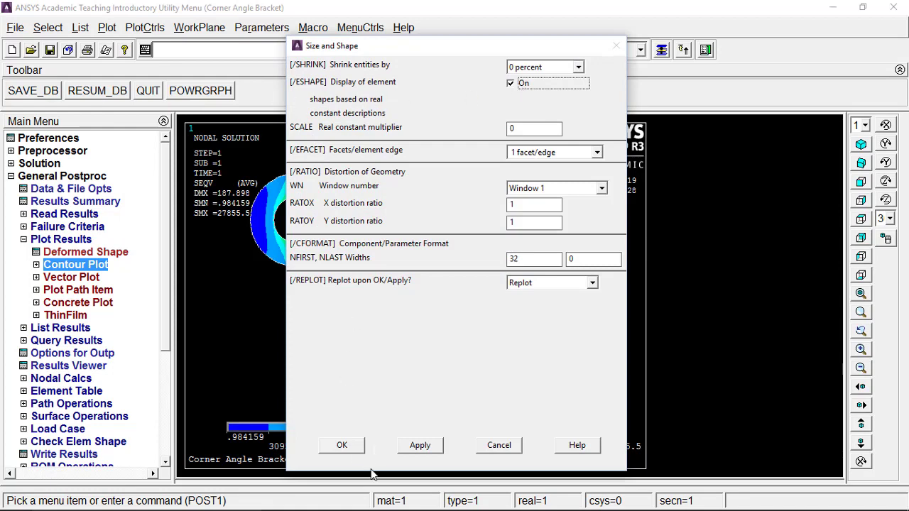
{"action": "left_click", "coordinate": [341, 446]}
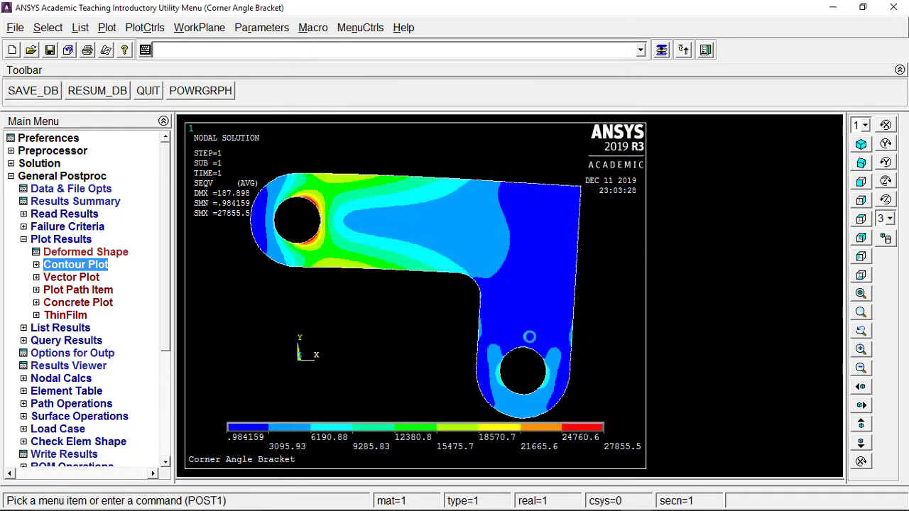
Step: Show the bracket in isometric view and animate its deformed results for DOF solution USUM, then stop and close the animation
{"action": "left_click", "coordinate": [861, 144]}
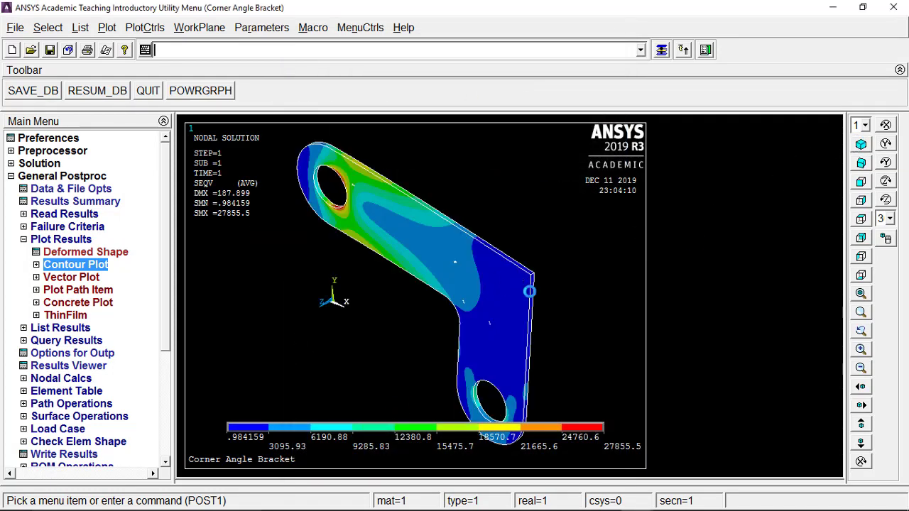
{"action": "right_click_drag", "start_coordinate": [529, 292], "coordinate": [526, 290], "text": "ctrl"}
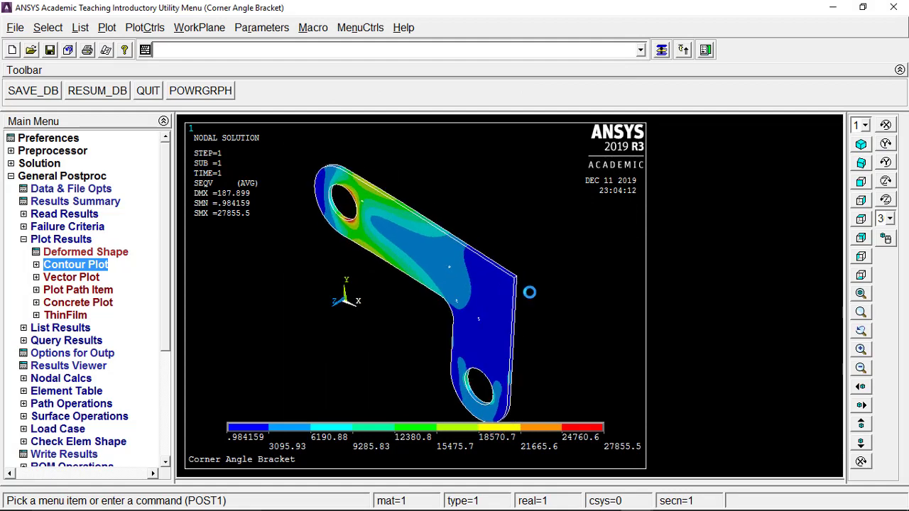
{"action": "left_click", "coordinate": [160, 32]}
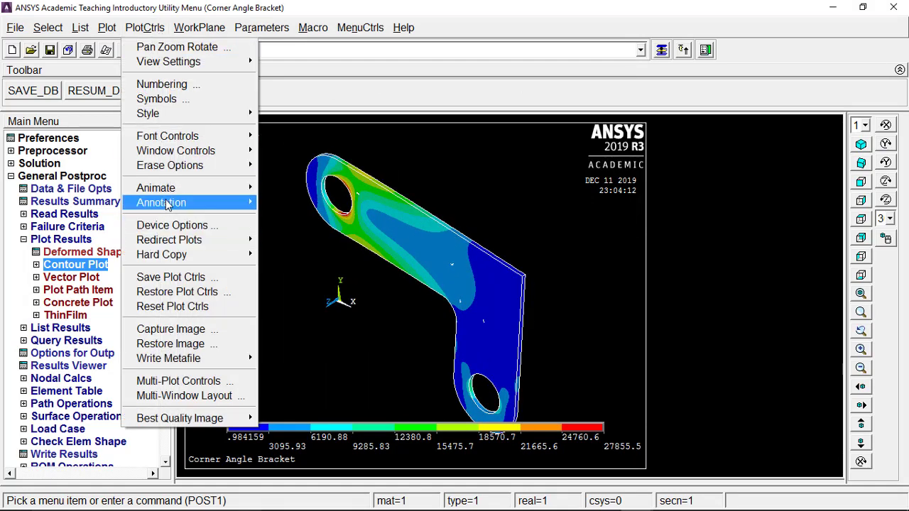
{"action": "mouse_move", "coordinate": [174, 188]}
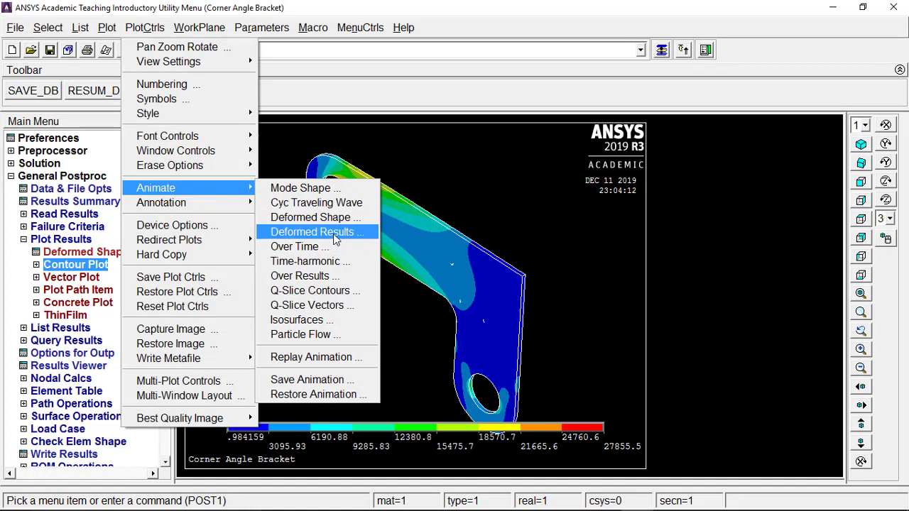
{"action": "left_click", "coordinate": [336, 235]}
{"action": "left_click", "coordinate": [471, 235]}
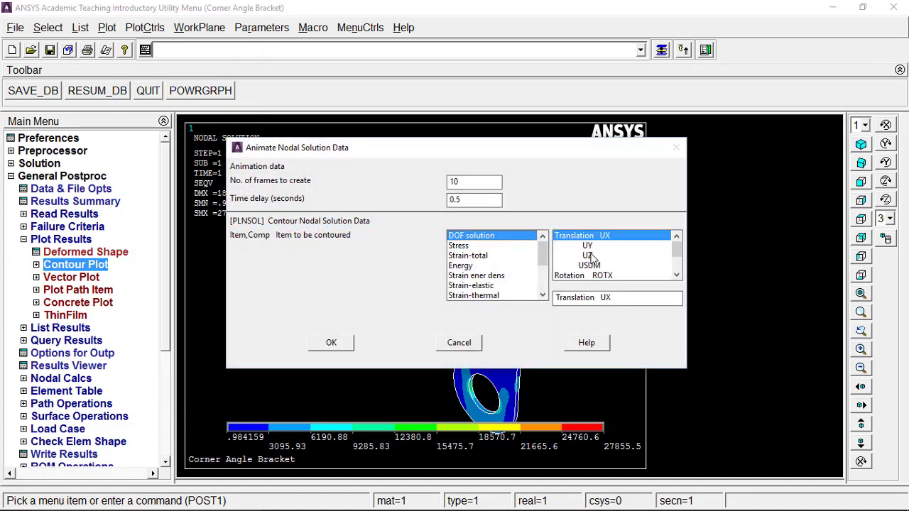
{"action": "left_click", "coordinate": [589, 266]}
{"action": "left_click", "coordinate": [331, 343]}
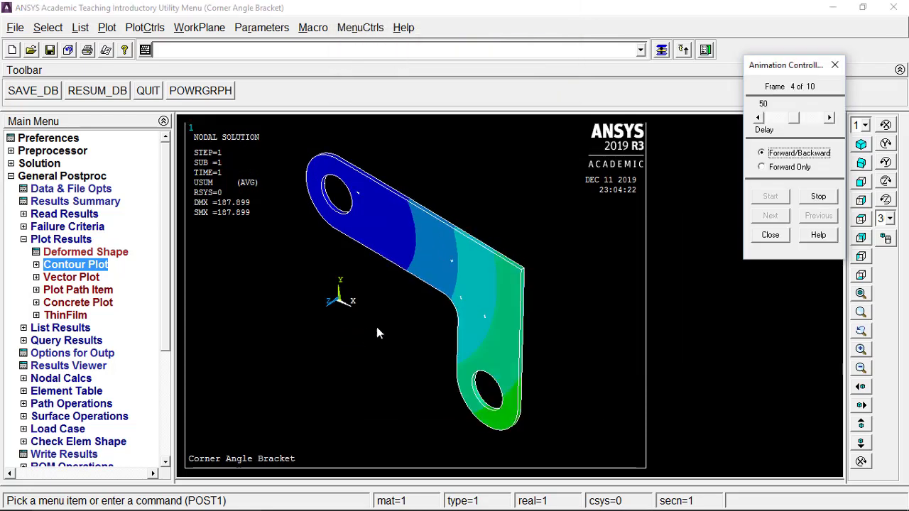
{"action": "left_click", "coordinate": [823, 199]}
{"action": "left_click", "coordinate": [776, 237]}
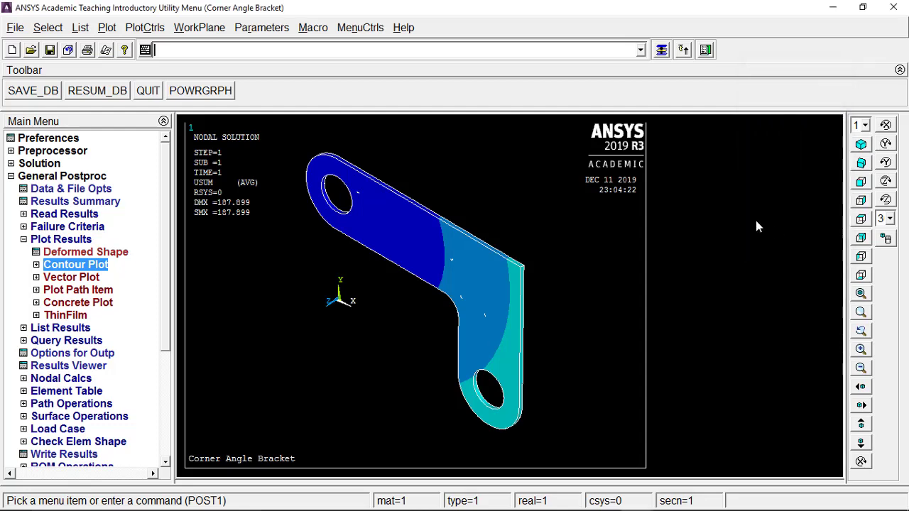
Step: Exit Mechanical APDL with the Save Everything option
{"action": "left_click", "coordinate": [893, 7]}
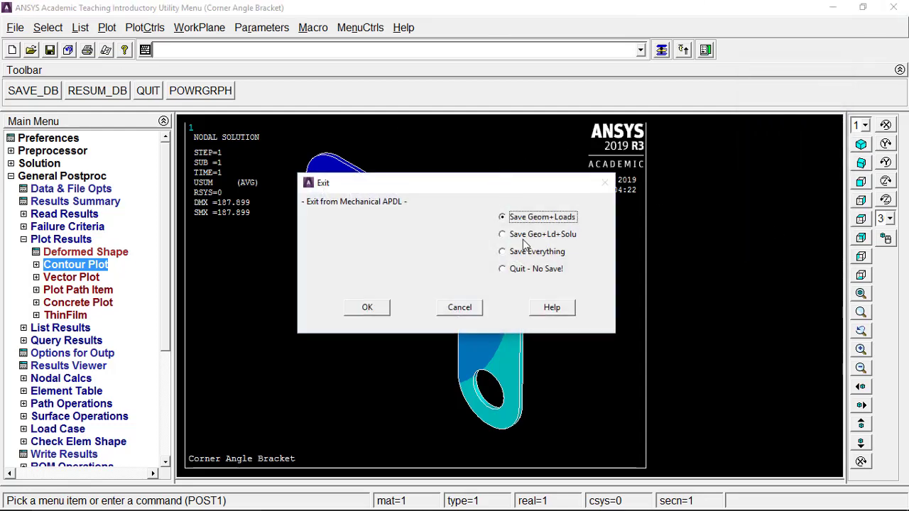
{"action": "left_click", "coordinate": [524, 253]}
{"action": "left_click", "coordinate": [367, 308]}
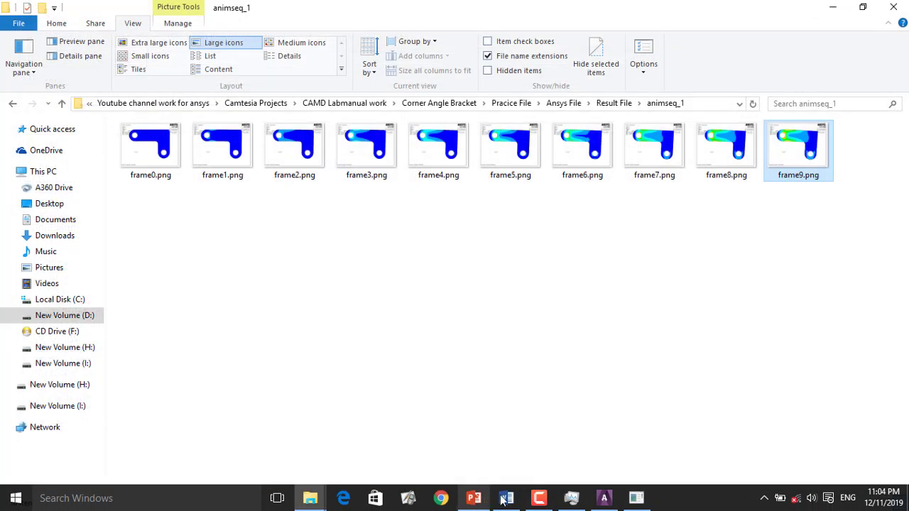